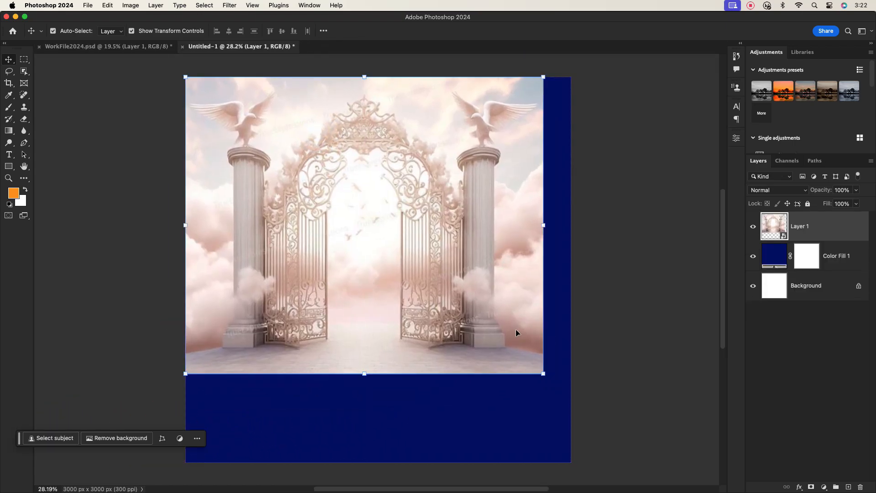
Step: Scale the gates image up until it covers the whole canvas and commit
{"action": "left_click_drag", "start_coordinate": [544, 373], "coordinate": [653, 465]}
{"action": "left_click_drag", "start_coordinate": [543, 344], "coordinate": [492, 330]}
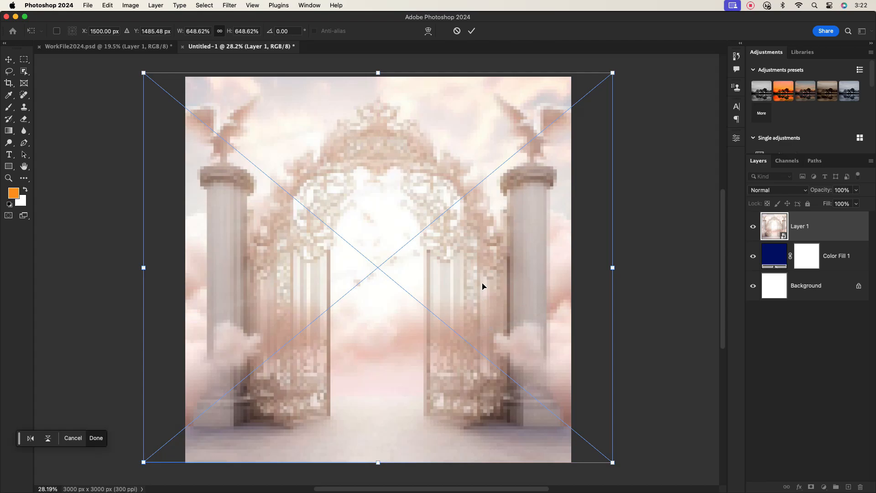
{"action": "left_click", "coordinate": [473, 31]}
Step: Set the gates layer to Overlay blend mode at 46% opacity
{"action": "left_click", "coordinate": [802, 227]}
{"action": "left_click", "coordinate": [778, 190]}
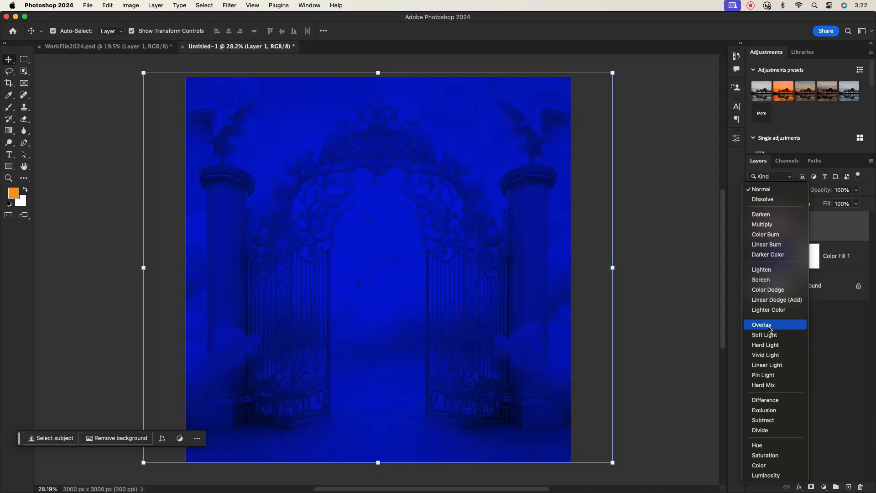
{"action": "left_click", "coordinate": [769, 328]}
{"action": "left_click", "coordinate": [821, 228]}
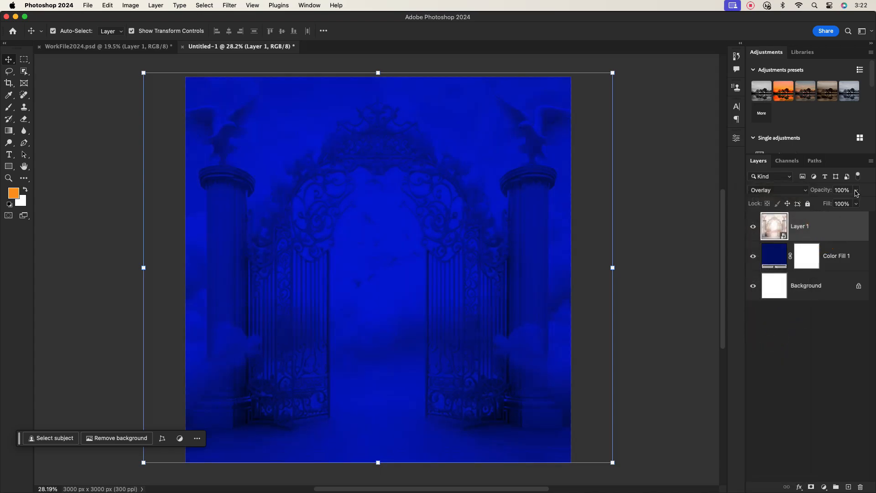
{"action": "left_click_drag", "start_coordinate": [855, 190], "coordinate": [843, 205]}
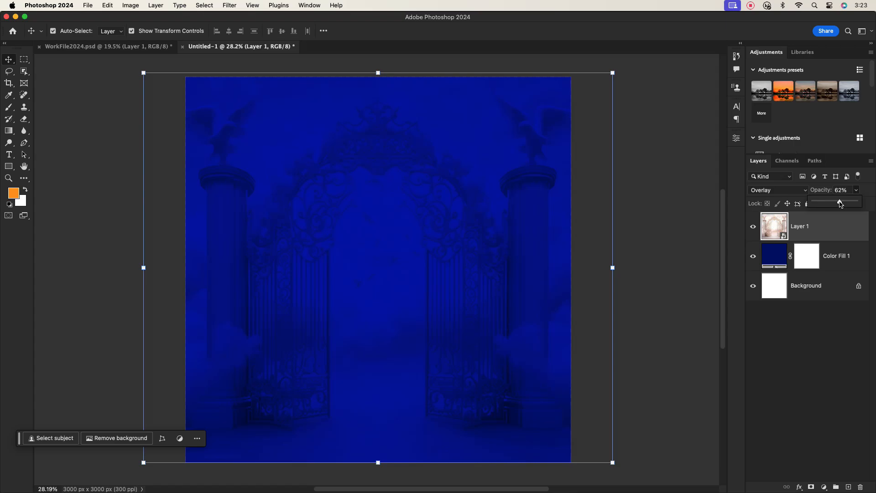
{"action": "left_click", "coordinate": [824, 223]}
{"action": "left_click", "coordinate": [651, 249]}
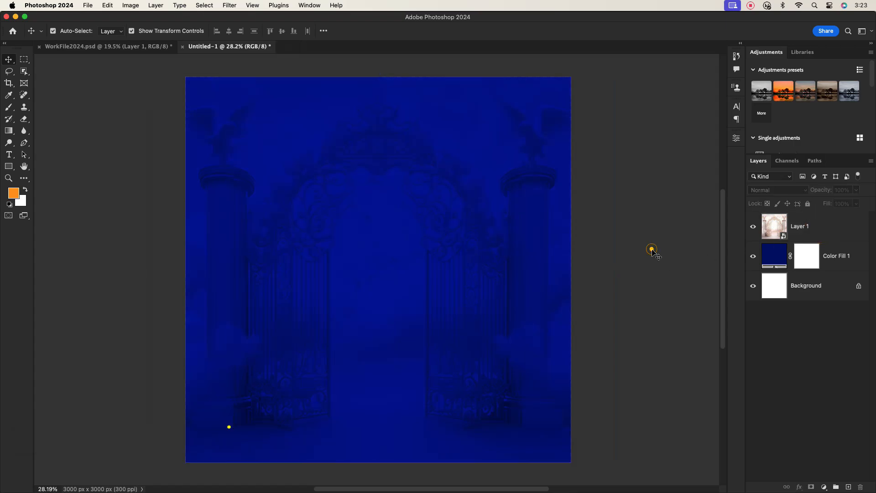
{"action": "left_click", "coordinate": [811, 227]}
Step: Apply a small-radius Gaussian Blur smart filter to the gates image
{"action": "left_click", "coordinate": [229, 5]}
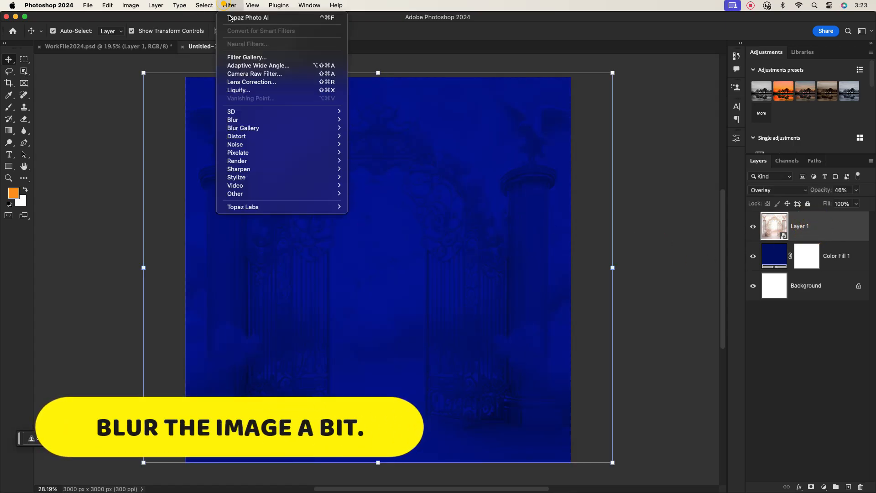
{"action": "mouse_move", "coordinate": [322, 120]}
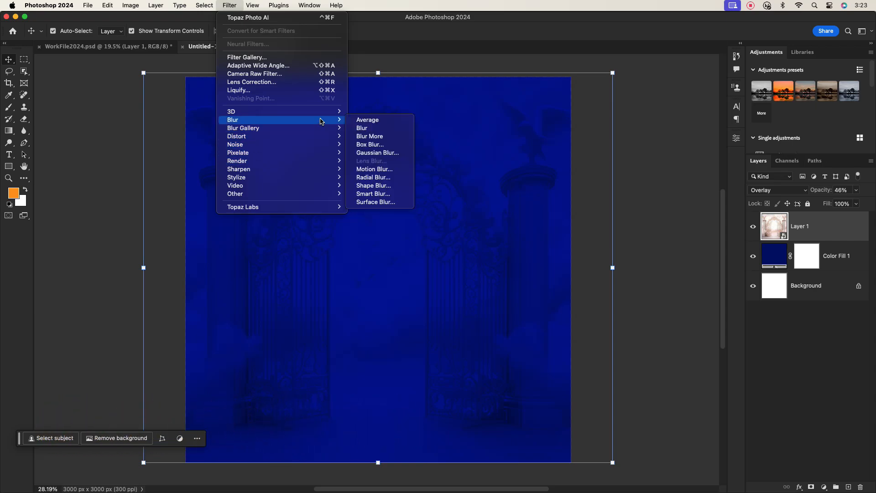
{"action": "left_click", "coordinate": [370, 144]}
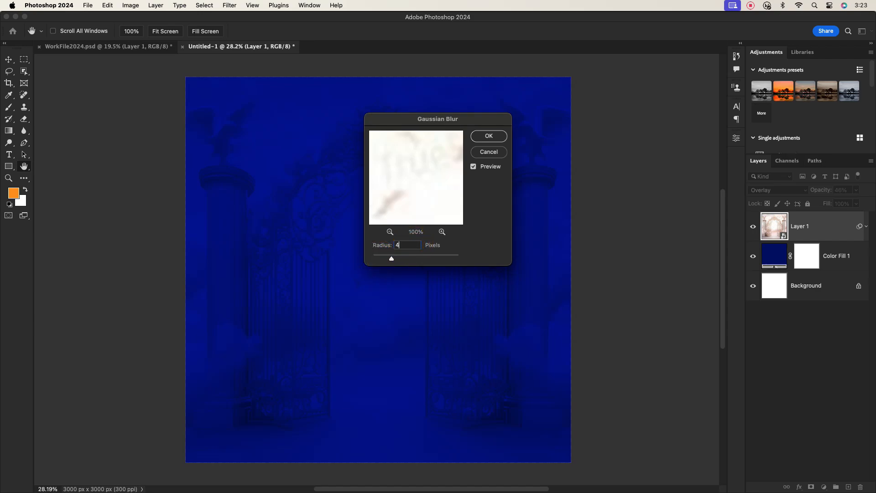
{"action": "left_click_drag", "start_coordinate": [400, 124], "coordinate": [582, 167]}
{"action": "left_click", "coordinate": [674, 185]}
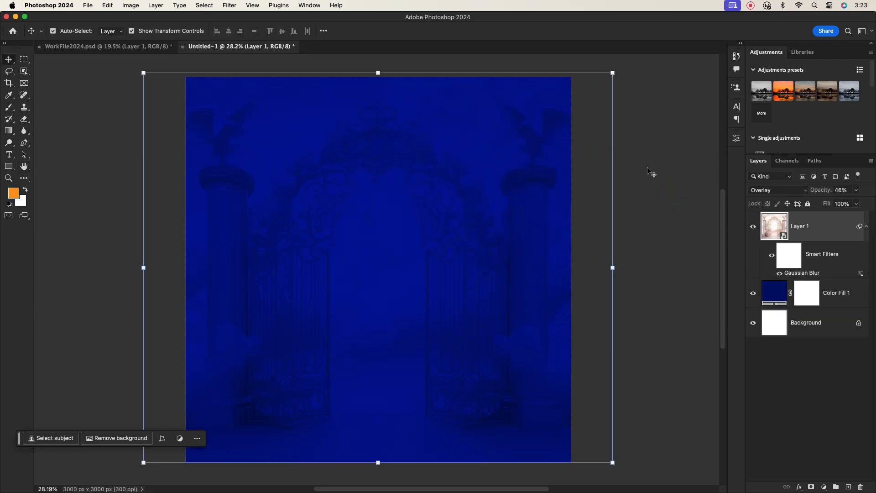
Step: Collapse the Smart Filters entry and pick the Rectangle tool
{"action": "left_click", "coordinate": [868, 227]}
{"action": "left_click", "coordinate": [812, 220]}
{"action": "left_click", "coordinate": [693, 240]}
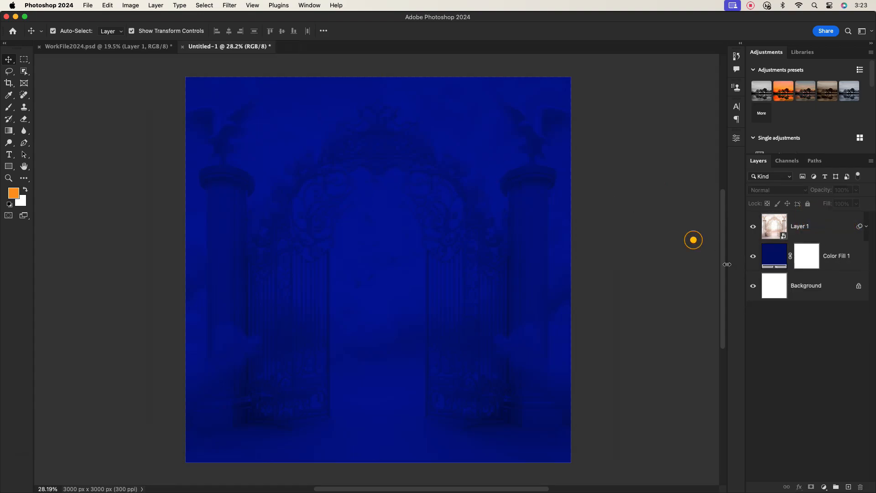
{"action": "left_click", "coordinate": [9, 166]}
{"action": "left_click", "coordinate": [47, 163]}
Step: Draw an orange rectangle, move it to the lower poster, widen and centre it
{"action": "left_click_drag", "start_coordinate": [303, 207], "coordinate": [556, 394]}
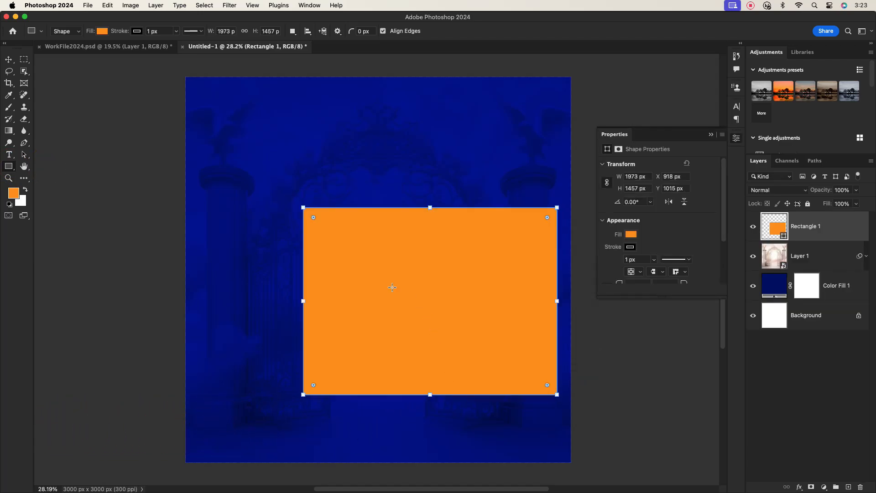
{"action": "key", "text": "v"}
{"action": "left_click_drag", "start_coordinate": [394, 328], "coordinate": [334, 396]}
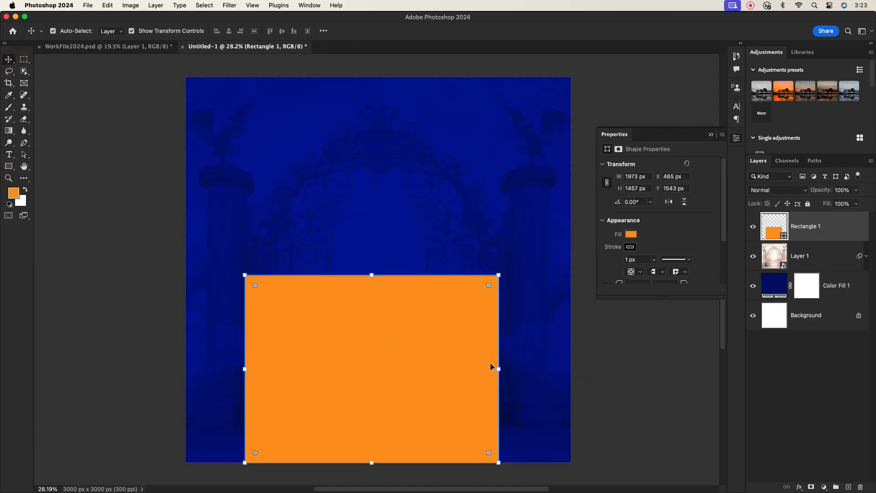
{"action": "left_click_drag", "start_coordinate": [498, 369], "coordinate": [536, 369]}
{"action": "left_click_drag", "start_coordinate": [244, 369], "coordinate": [216, 369]}
{"action": "left_click", "coordinate": [373, 358]}
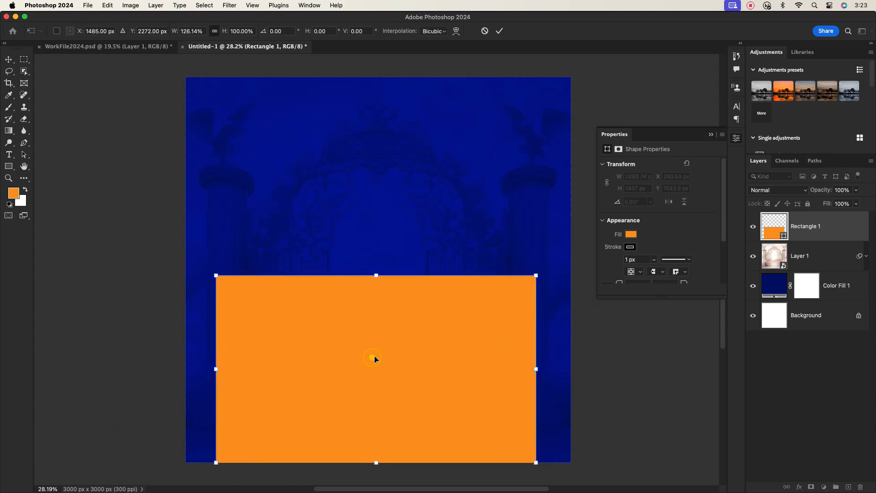
{"action": "left_click_drag", "start_coordinate": [375, 356], "coordinate": [376, 365]}
{"action": "left_click", "coordinate": [499, 31]}
Step: Remove the orange rectangle's outline stroke
{"action": "left_click", "coordinate": [590, 349]}
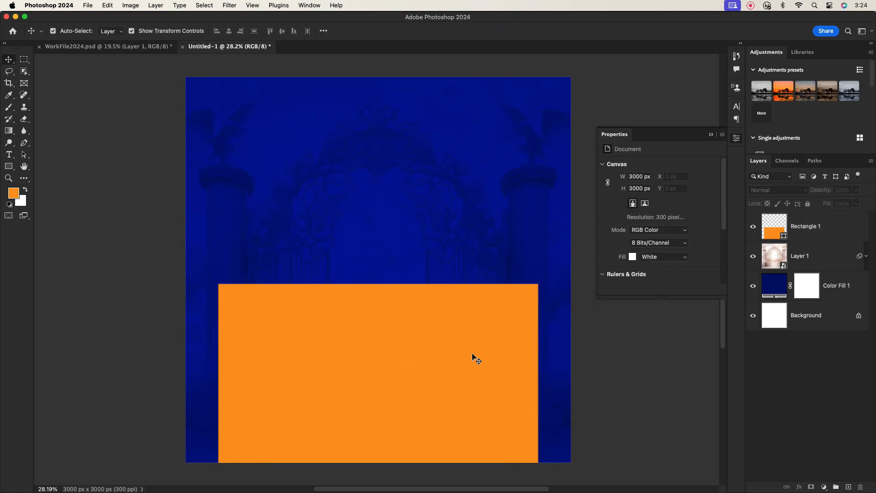
{"action": "left_click", "coordinate": [462, 365]}
{"action": "left_click", "coordinate": [629, 247]}
{"action": "left_click", "coordinate": [610, 264]}
{"action": "left_click", "coordinate": [659, 232]}
{"action": "left_click", "coordinate": [635, 361]}
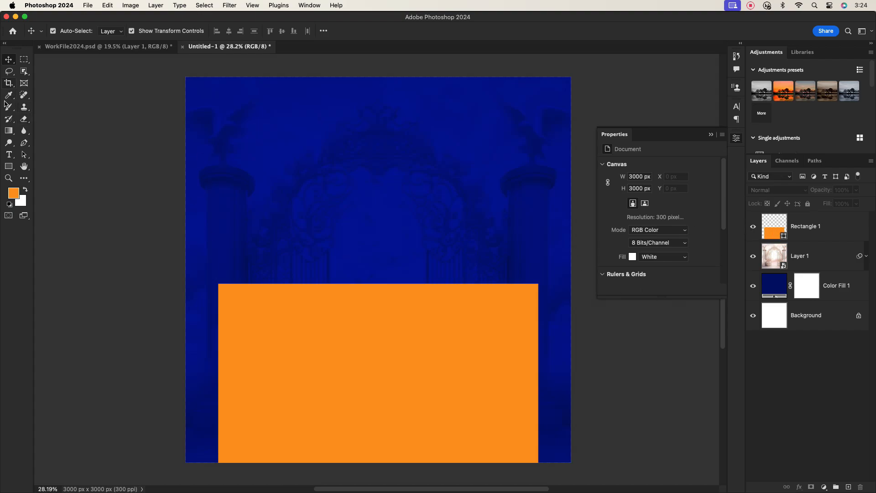
Step: Draw an orange ellipse over the rectangle's top edge
{"action": "left_click", "coordinate": [9, 165]}
{"action": "left_click", "coordinate": [34, 170]}
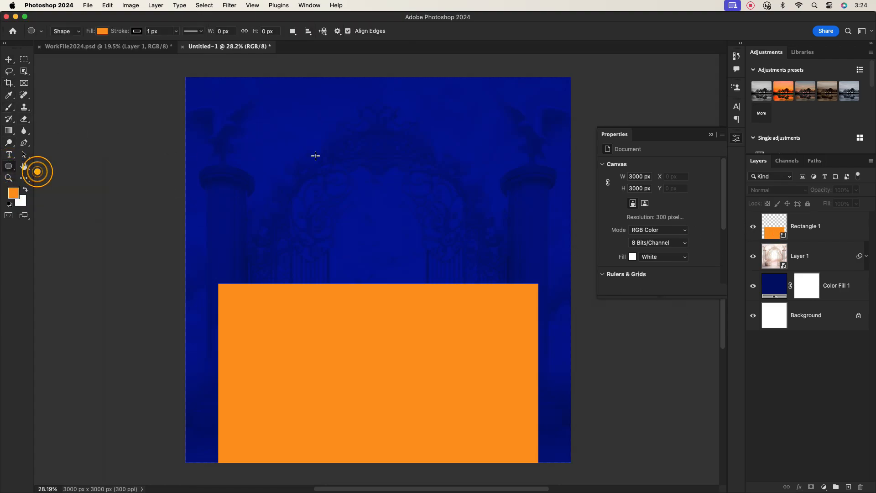
{"action": "left_click_drag", "start_coordinate": [264, 127], "coordinate": [532, 286]}
Step: Align the left and right circles on the rectangle's top corners
{"action": "left_click", "coordinate": [10, 60]}
{"action": "left_click", "coordinate": [523, 232]}
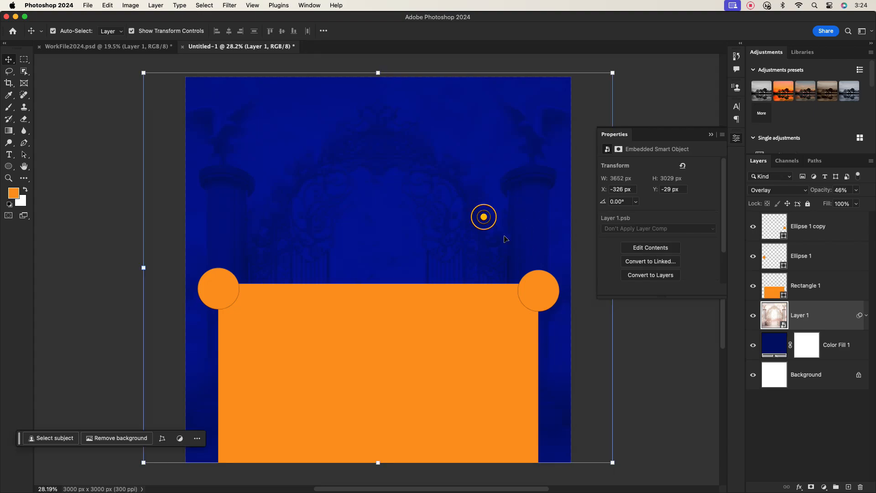
{"action": "left_click", "coordinate": [543, 294]}
{"action": "left_click", "coordinate": [223, 287]}
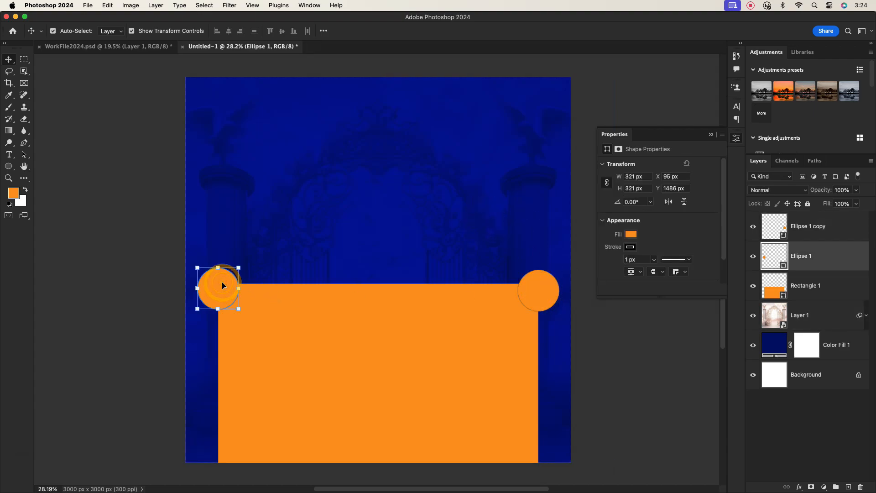
{"action": "left_click", "coordinate": [547, 294]}
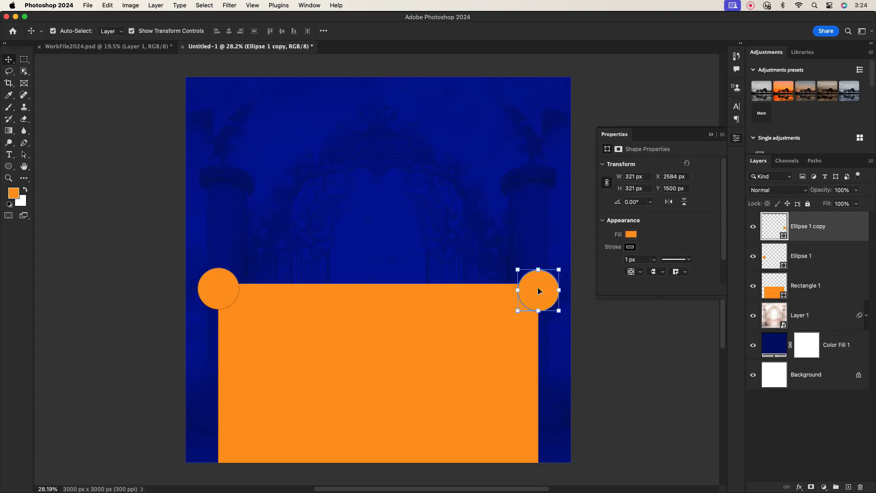
{"action": "left_click_drag", "start_coordinate": [538, 290], "coordinate": [536, 288]}
{"action": "left_click", "coordinate": [222, 286]}
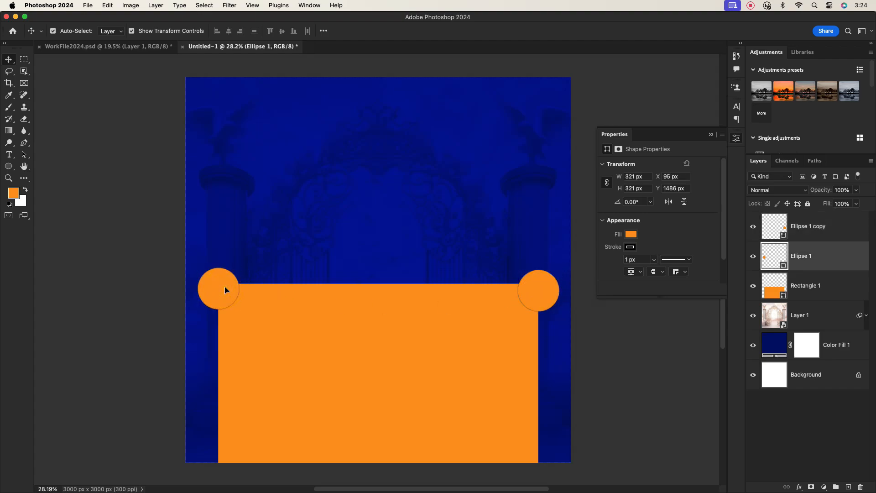
{"action": "left_click_drag", "start_coordinate": [224, 289], "coordinate": [226, 288]}
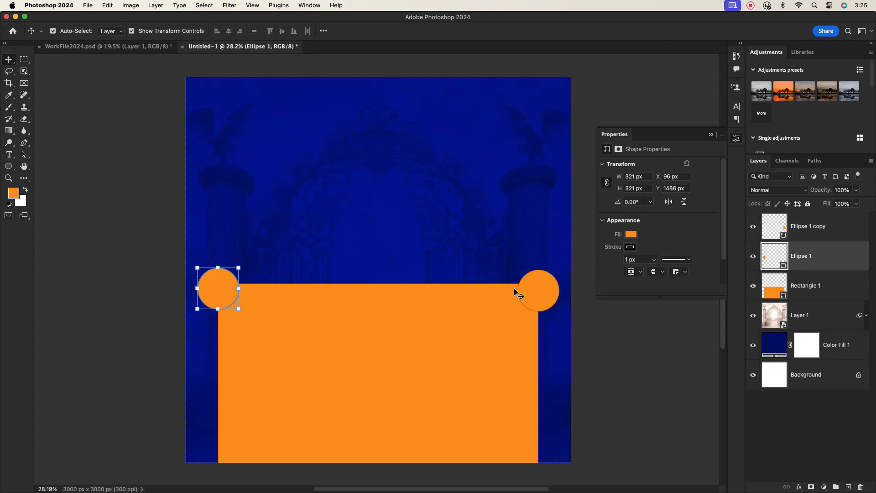
{"action": "left_click", "coordinate": [424, 248]}
{"action": "left_click", "coordinate": [551, 292]}
Step: Mask both circles out of the rectangle's layer mask, then hide the circles
{"action": "left_click", "coordinate": [815, 289]}
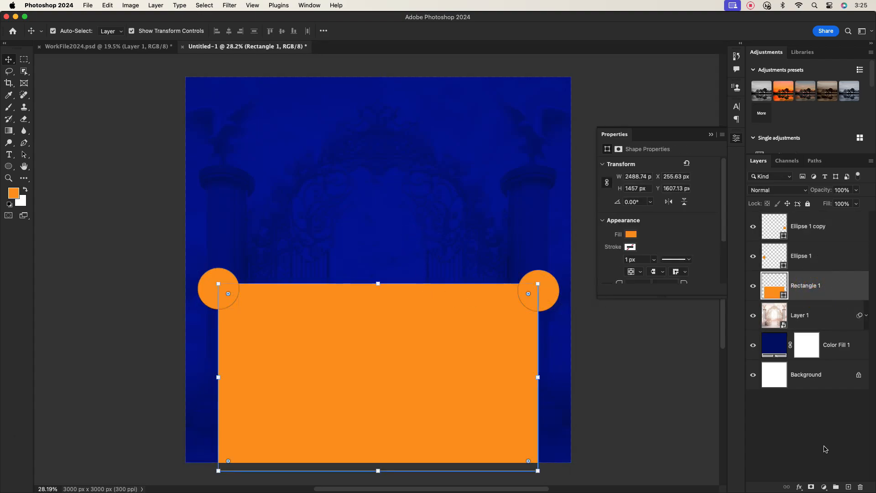
{"action": "left_click", "coordinate": [810, 486]}
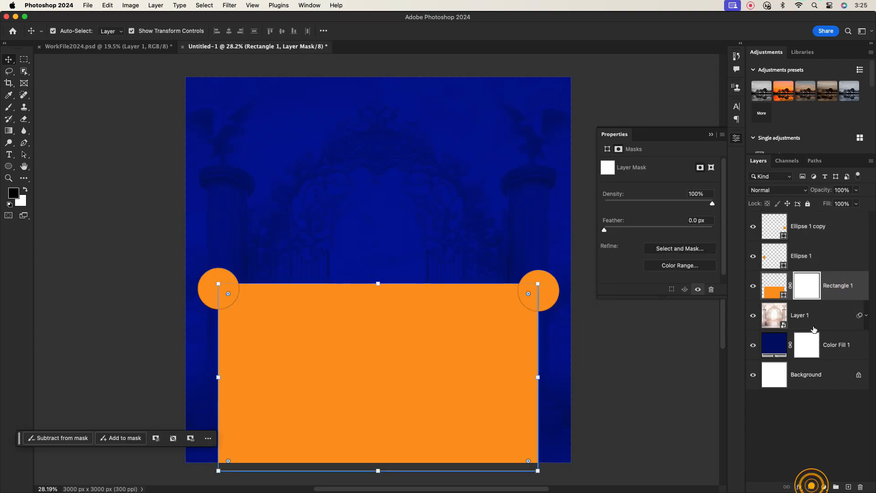
{"action": "left_click", "coordinate": [775, 258]}
{"action": "left_click", "coordinate": [778, 227], "text": "shift+super"}
{"action": "left_click", "coordinate": [809, 286]}
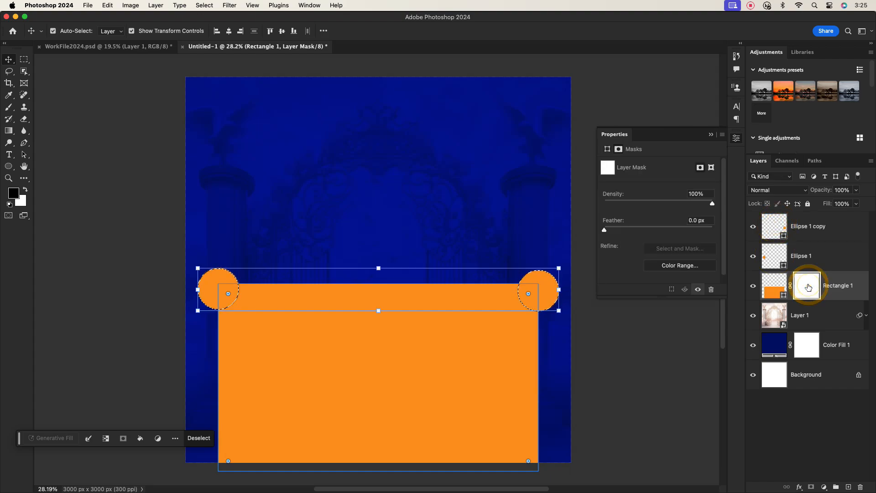
{"action": "left_click", "coordinate": [753, 256]}
{"action": "left_click", "coordinate": [753, 226]}
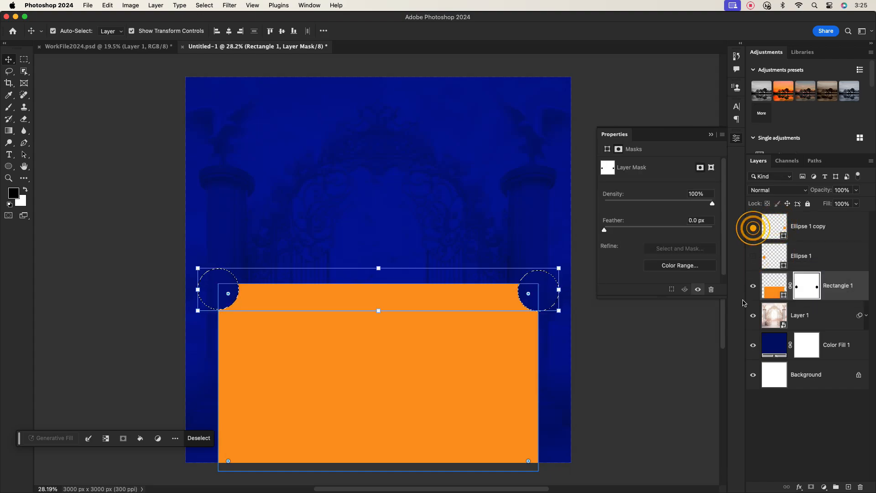
{"action": "key", "text": "super+d"}
{"action": "left_click", "coordinate": [87, 259]}
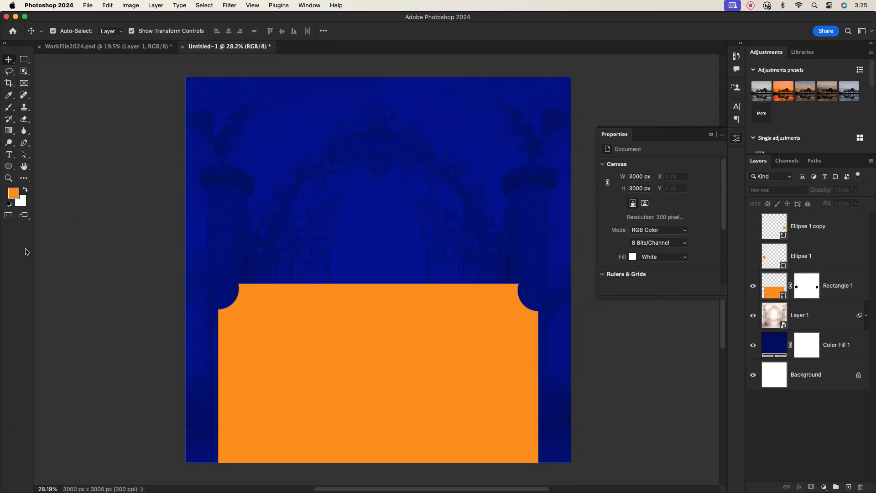
Step: Draw a small stroke-free orange bar at the panel's left edge
{"action": "left_click", "coordinate": [8, 166]}
{"action": "left_click", "coordinate": [43, 165]}
{"action": "mouse_move", "coordinate": [230, 200]}
{"action": "left_mouse_down"}
{"action": "mouse_move", "coordinate": [273, 209]}
{"action": "mouse_move", "coordinate": [213, 317]}
{"action": "mouse_move", "coordinate": [223, 329]}
{"action": "left_mouse_up"}
{"action": "key", "text": "v"}
{"action": "left_click", "coordinate": [629, 246]}
{"action": "left_click", "coordinate": [612, 265]}
{"action": "left_click", "coordinate": [652, 243]}
{"action": "left_click", "coordinate": [189, 262]}
{"action": "scroll", "coordinate": [214, 294], "scroll_direction": "up", "scroll_amount": 5}
{"action": "left_click_drag", "start_coordinate": [211, 301], "coordinate": [209, 297]}
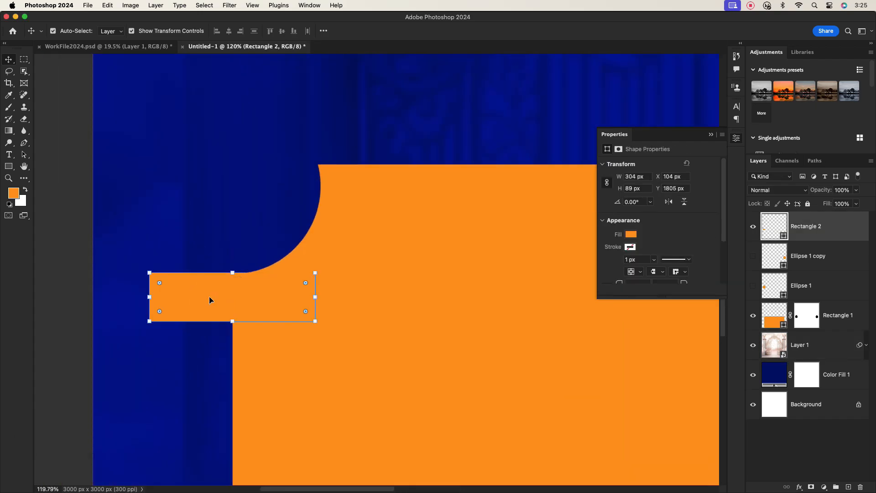
{"action": "left_click", "coordinate": [191, 234]}
Step: Copy the bar down the left edge, then copy all three bars to the right edge
{"action": "scroll", "coordinate": [211, 264], "scroll_direction": "down", "scroll_amount": 4}
{"action": "scroll", "coordinate": [290, 280], "scroll_direction": "down", "scroll_amount": 5}
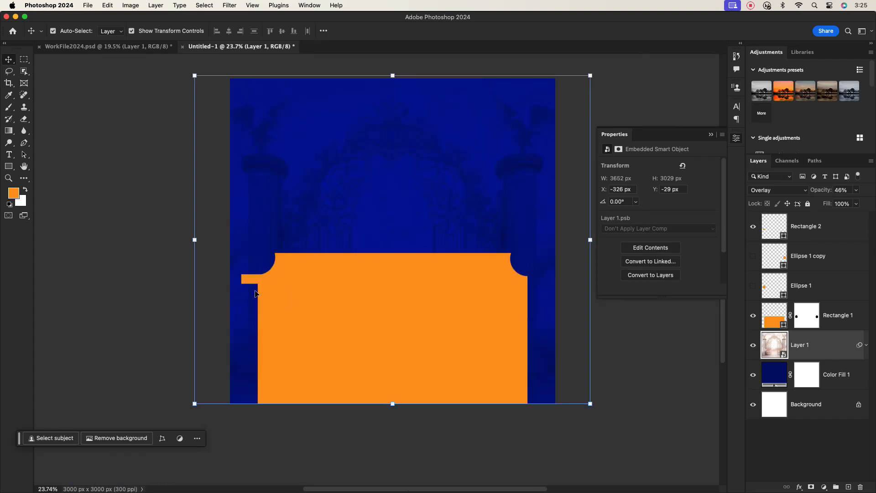
{"action": "left_click", "coordinate": [251, 280]}
{"action": "left_click_drag", "start_coordinate": [251, 281], "coordinate": [253, 359]}
{"action": "left_click", "coordinate": [247, 277]}
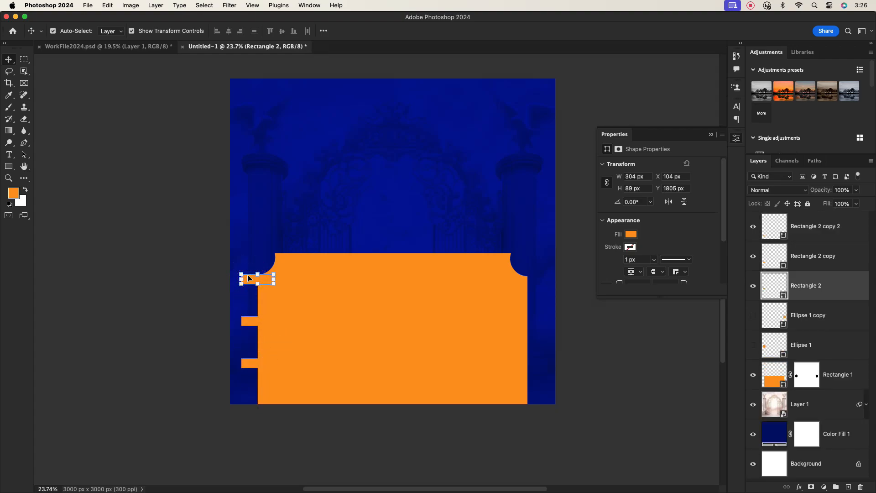
{"action": "left_click", "coordinate": [251, 324], "text": "shift"}
{"action": "left_click", "coordinate": [250, 363], "text": "shift"}
{"action": "left_click_drag", "start_coordinate": [250, 364], "coordinate": [518, 365]}
Step: Lock the gates image and blue colour fill layers
{"action": "left_click", "coordinate": [404, 328]}
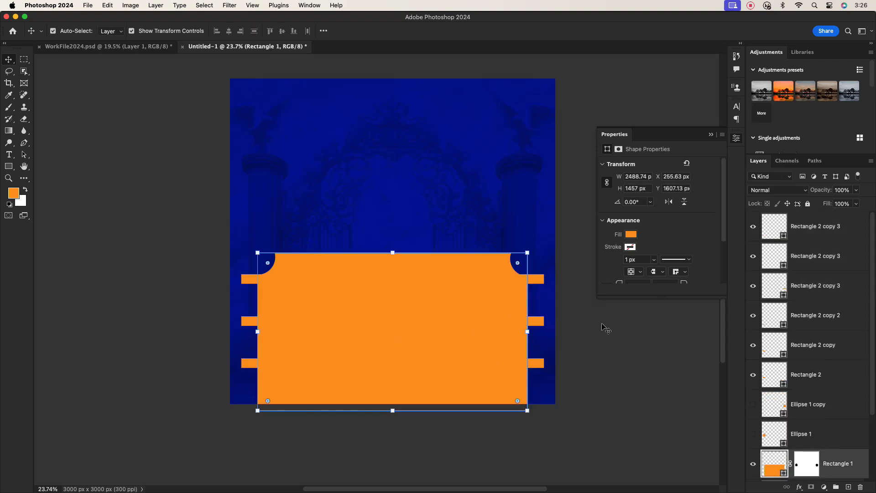
{"action": "left_click", "coordinate": [607, 329]}
{"action": "scroll", "coordinate": [814, 365], "scroll_direction": "down", "scroll_amount": 3}
{"action": "left_click", "coordinate": [826, 407]}
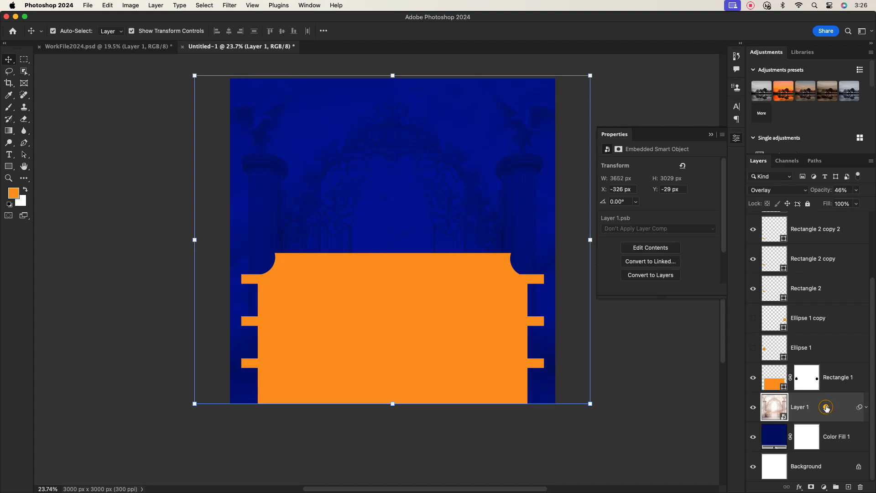
{"action": "left_click", "coordinate": [839, 437], "text": "shift"}
{"action": "left_click", "coordinate": [807, 203]}
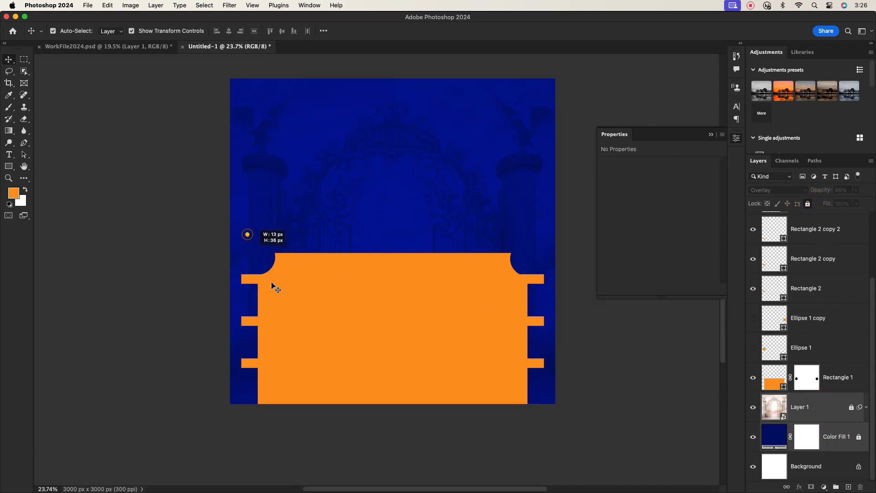
Step: Group all the orange rectangle shapes into Group 1
{"action": "left_click_drag", "start_coordinate": [271, 283], "coordinate": [542, 436]}
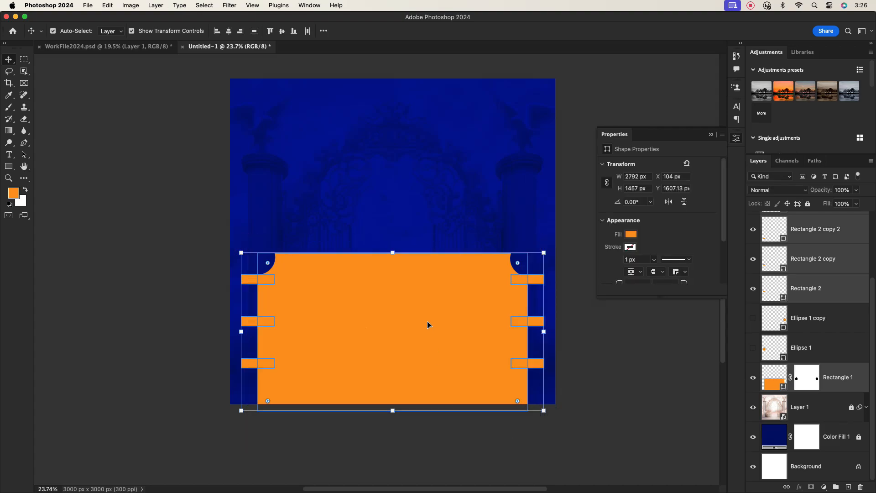
{"action": "left_click", "coordinate": [835, 486]}
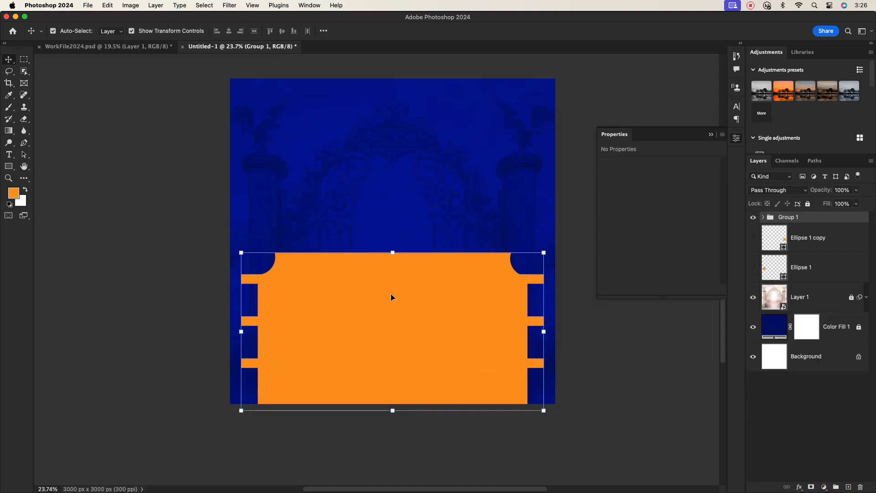
{"action": "left_click", "coordinate": [385, 213]}
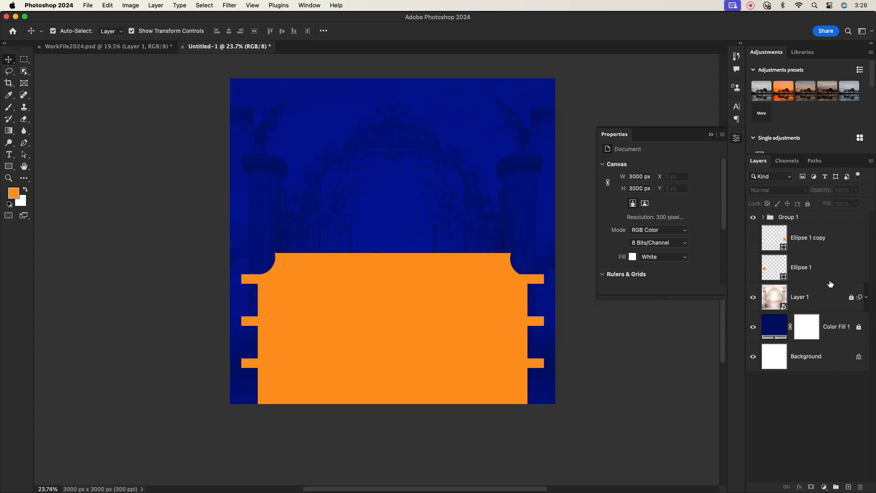
Step: Delete the Ellipse 1 and Ellipse 1 copy layers
{"action": "left_click", "coordinate": [817, 238]}
{"action": "left_click", "coordinate": [814, 269], "text": "shift"}
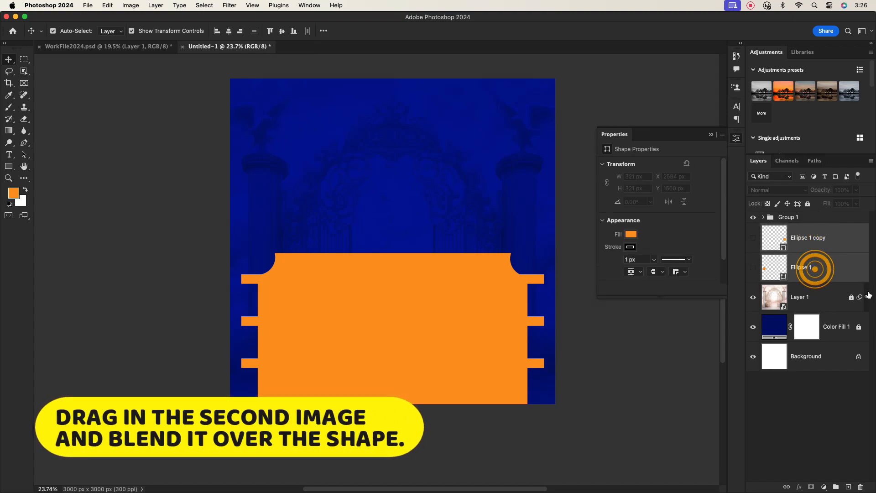
{"action": "left_click", "coordinate": [860, 486]}
{"action": "left_click", "coordinate": [791, 215]}
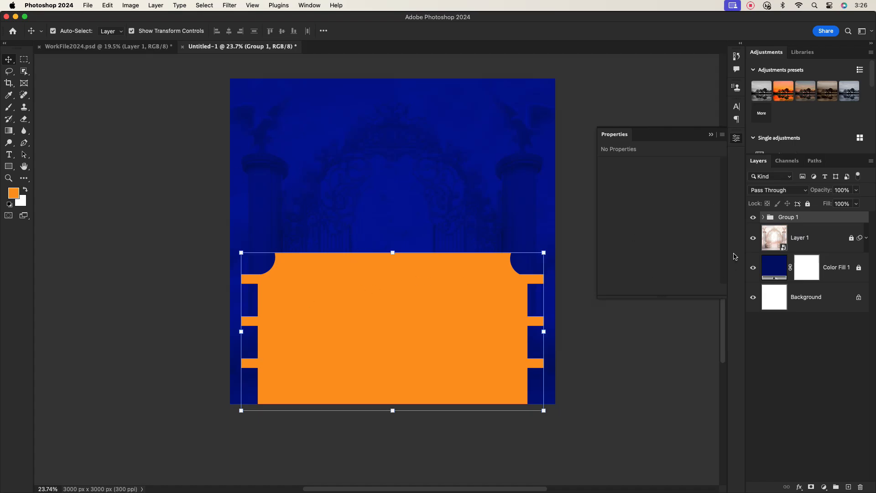
Step: Bring Layer 2 from WorkFile2024.psd into Untitled-1 and enlarge it over the orange shape
{"action": "left_click", "coordinate": [95, 47]}
{"action": "left_click_drag", "start_coordinate": [588, 349], "coordinate": [383, 296]}
{"action": "left_click_drag", "start_coordinate": [543, 321], "coordinate": [548, 321]}
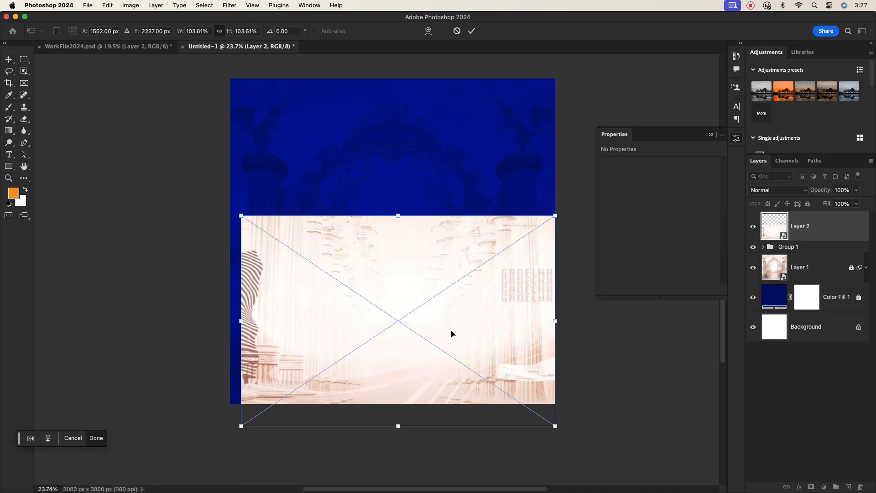
{"action": "left_click", "coordinate": [817, 237]}
Step: Set Layer 2's blend mode to Linear Burn
{"action": "left_click", "coordinate": [832, 234]}
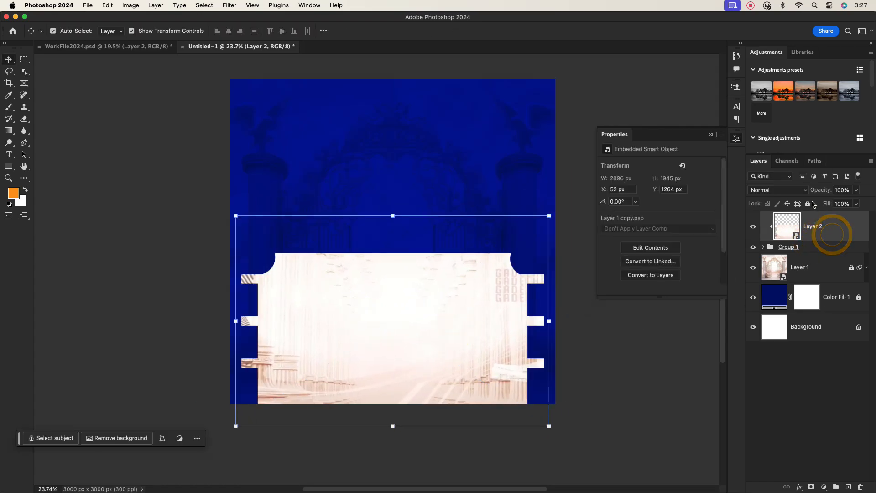
{"action": "left_click", "coordinate": [799, 192]}
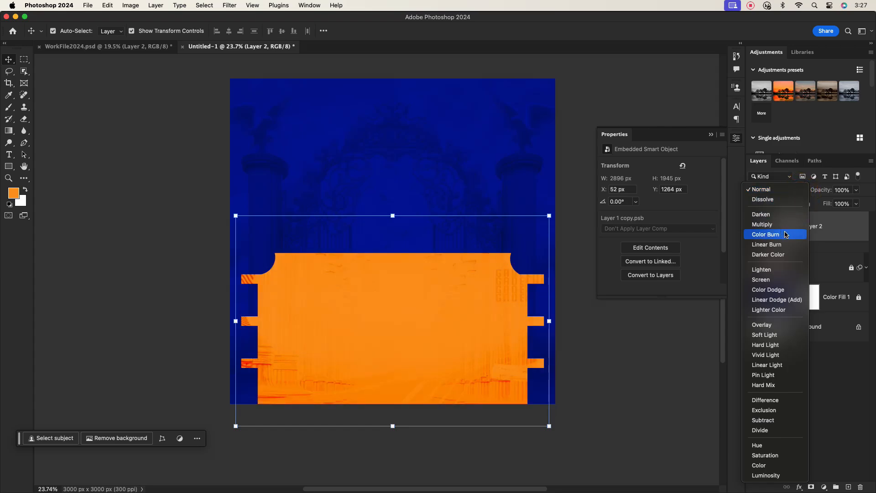
{"action": "left_click", "coordinate": [782, 246]}
{"action": "left_click", "coordinate": [673, 349]}
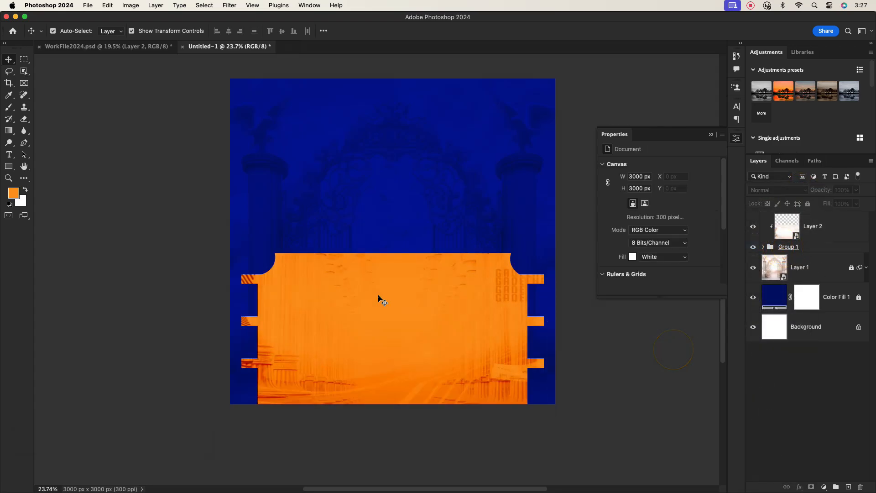
Step: Convert all of Group 1's rectangles into one smart object, undoing a stray nudge
{"action": "scroll", "coordinate": [409, 340], "scroll_direction": "up", "scroll_amount": 2}
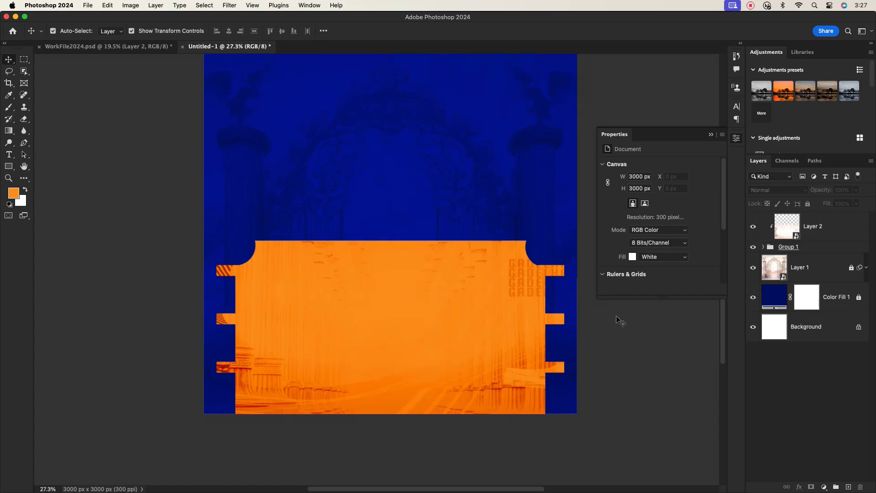
{"action": "left_click", "coordinate": [812, 246]}
{"action": "left_click", "coordinate": [816, 229], "text": "shift"}
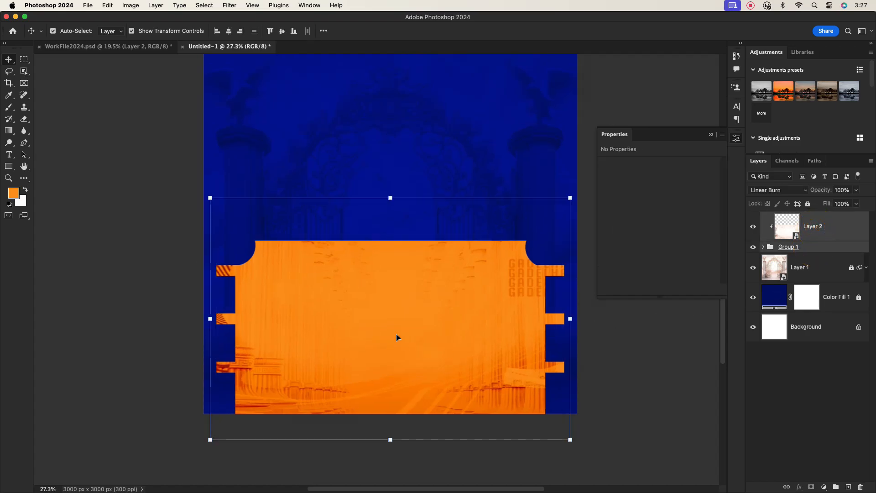
{"action": "left_click_drag", "start_coordinate": [396, 338], "coordinate": [395, 325]}
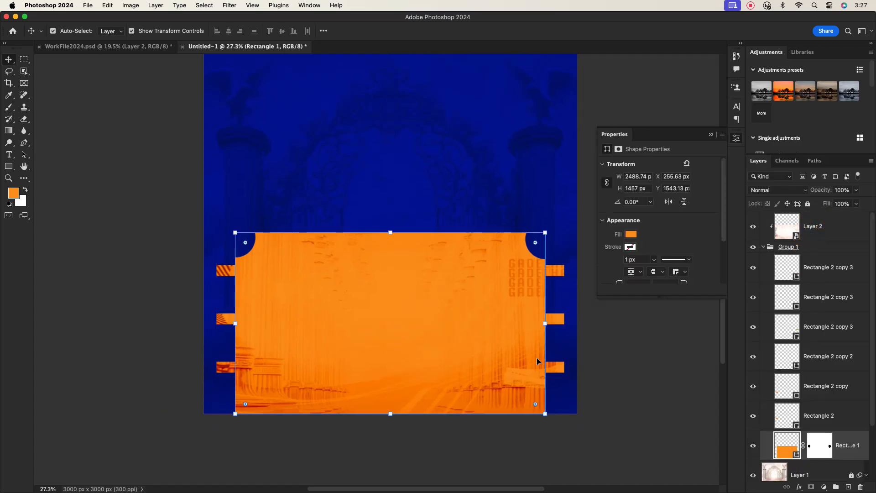
{"action": "key", "text": "super+z"}
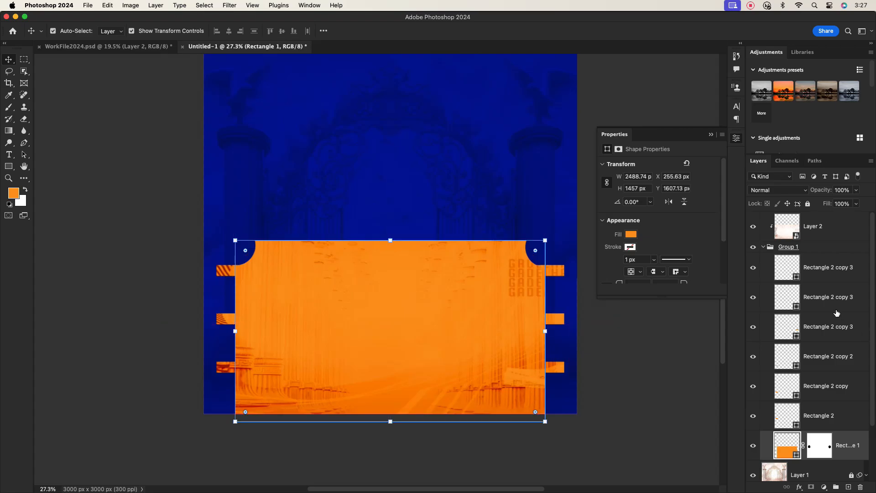
{"action": "left_click", "coordinate": [816, 269]}
{"action": "left_click", "coordinate": [835, 443], "text": "shift"}
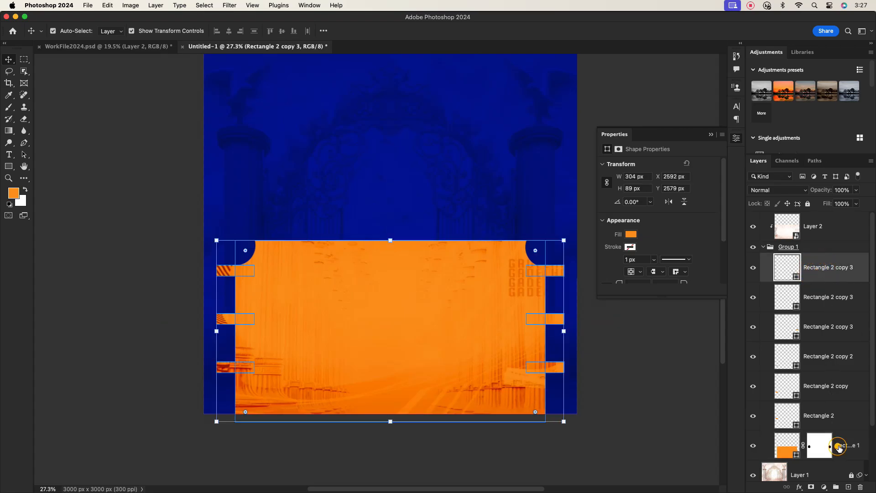
{"action": "right_click", "coordinate": [835, 445]}
{"action": "left_click", "coordinate": [800, 170]}
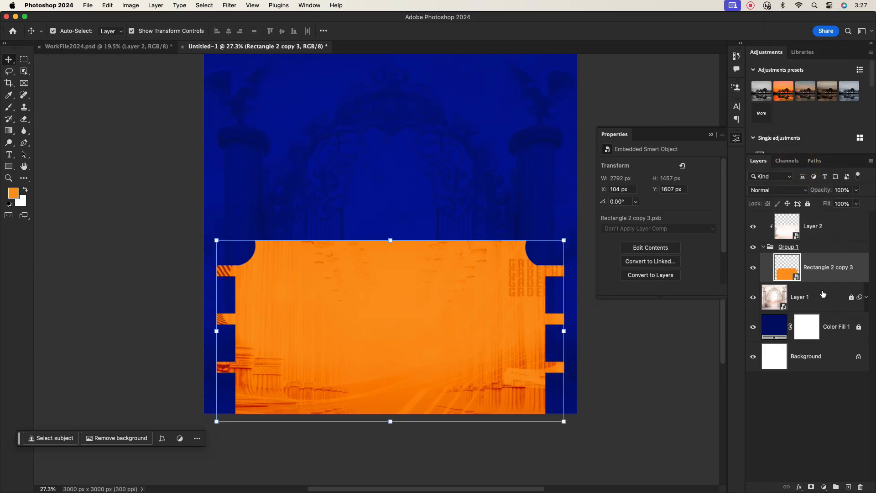
Step: Collapse Group 1 in the Layers panel
{"action": "left_click", "coordinate": [761, 247]}
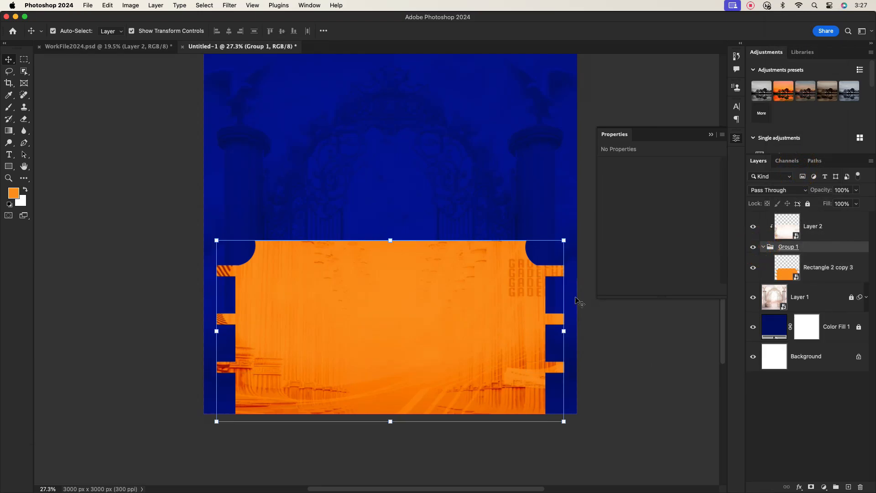
{"action": "left_click", "coordinate": [399, 313]}
{"action": "left_click", "coordinate": [638, 368]}
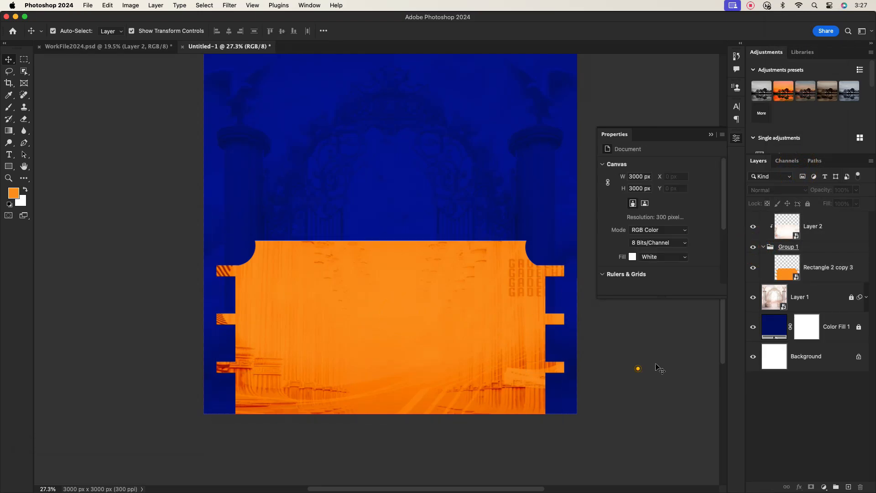
{"action": "left_click", "coordinate": [763, 247]}
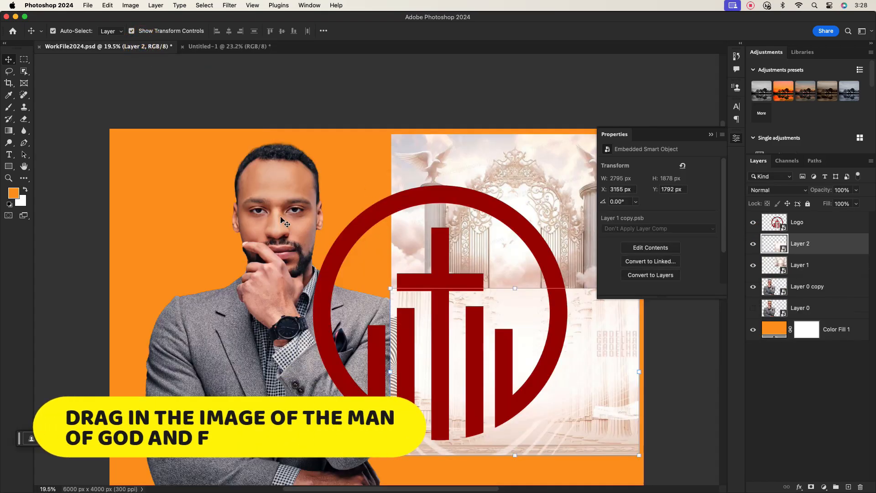
Step: Place the man's portrait, scale it to about 52% and move it to the bottom centre
{"action": "left_click_drag", "start_coordinate": [269, 203], "coordinate": [416, 249]}
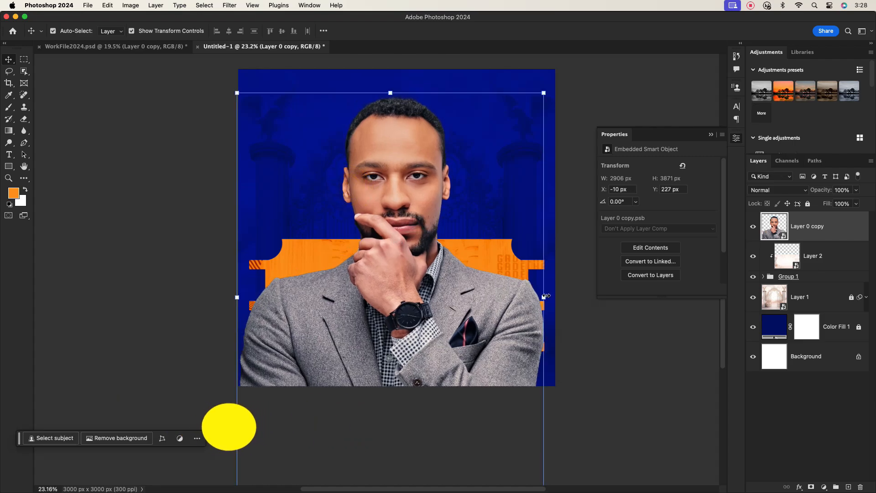
{"action": "left_click_drag", "start_coordinate": [545, 295], "coordinate": [472, 305]}
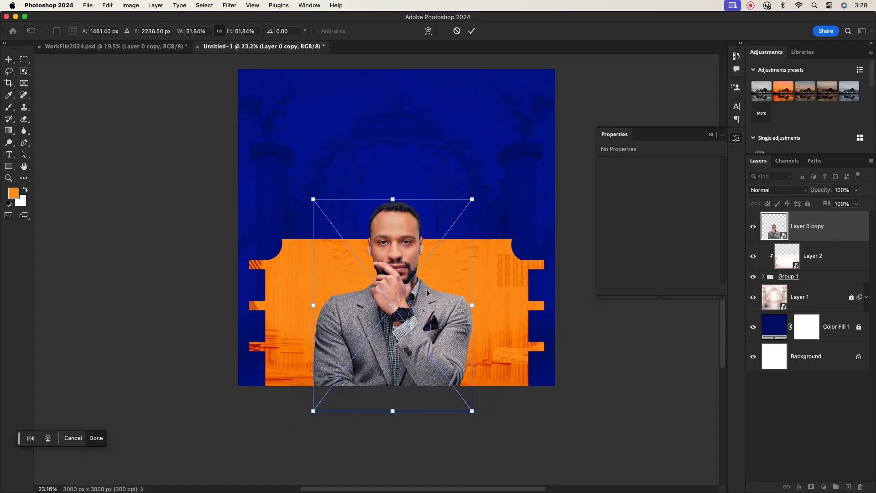
{"action": "left_click_drag", "start_coordinate": [407, 263], "coordinate": [408, 281]}
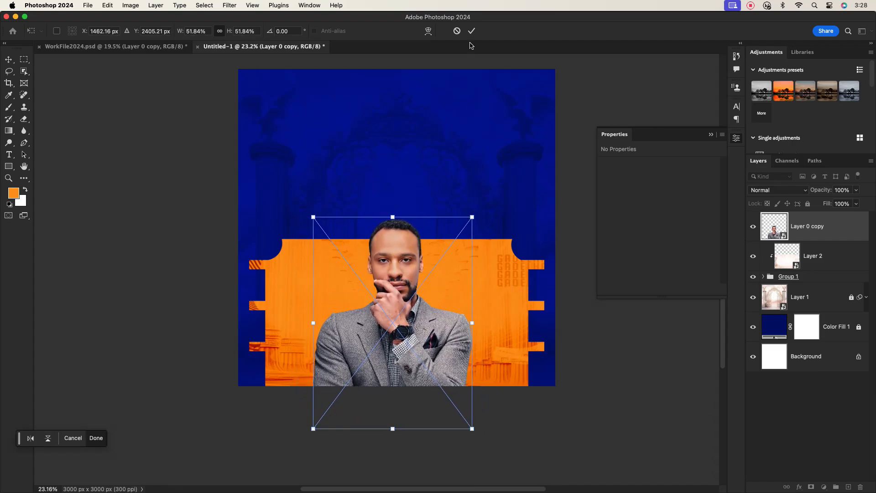
{"action": "left_click", "coordinate": [471, 30]}
{"action": "left_click", "coordinate": [474, 176]}
{"action": "scroll", "coordinate": [439, 137], "scroll_direction": "up", "scroll_amount": 2}
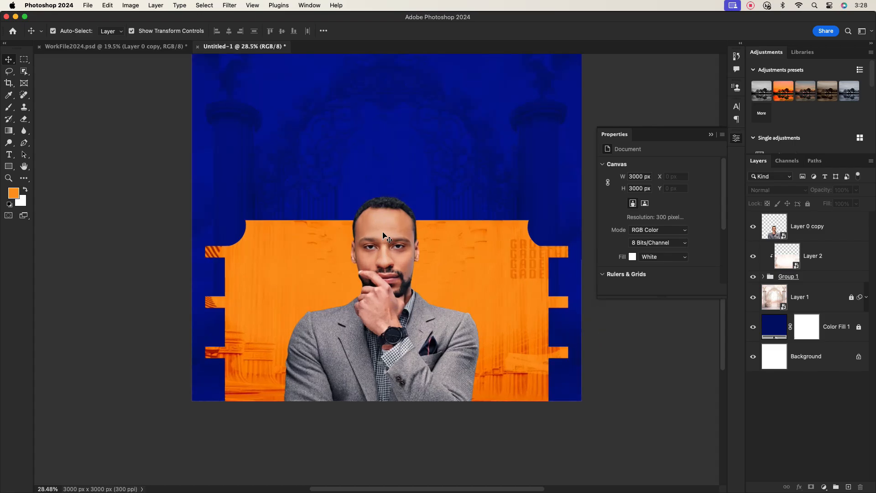
{"action": "left_click", "coordinate": [384, 236]}
{"action": "left_click", "coordinate": [618, 348]}
{"action": "left_click", "coordinate": [845, 229]}
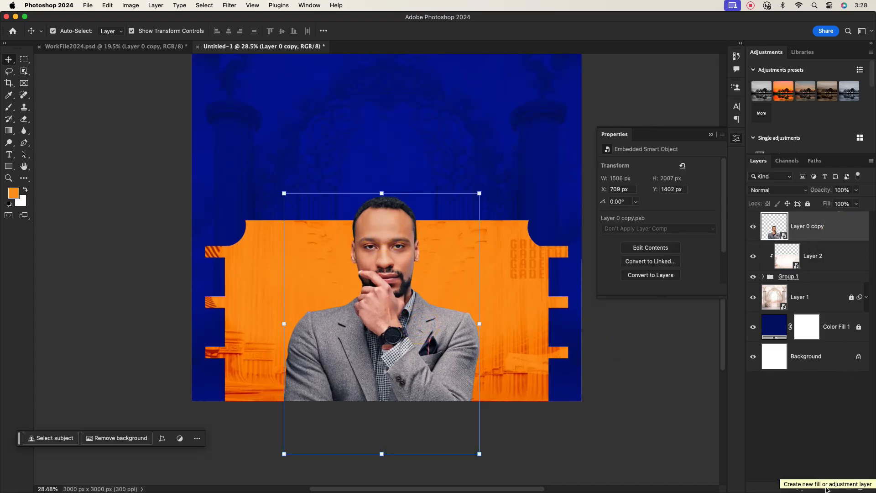
Step: Duplicate the portrait as Layer 0 copy 2 and hide the original
{"action": "left_click", "coordinate": [824, 236]}
{"action": "key", "text": "super+j"}
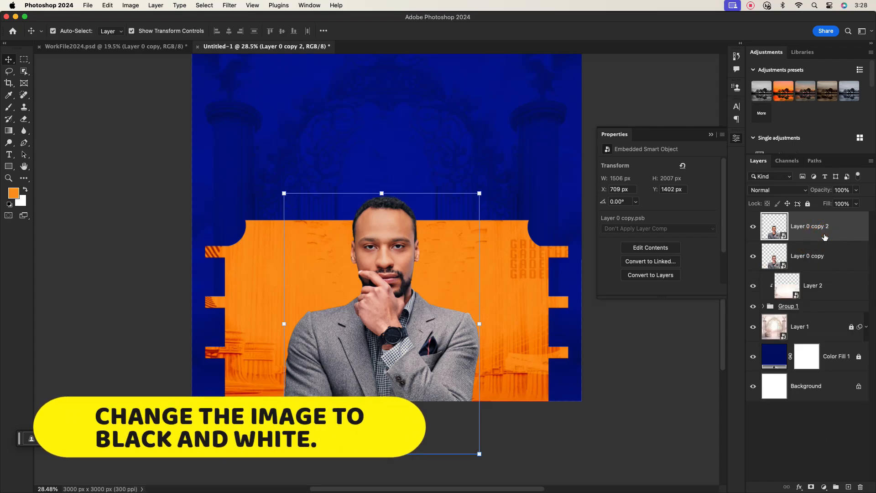
{"action": "left_click", "coordinate": [753, 256]}
{"action": "left_click", "coordinate": [810, 226]}
Step: Apply Black & White: lower yellows, reds, cyans and blues, raise magentas
{"action": "left_click", "coordinate": [130, 5]}
{"action": "mouse_move", "coordinate": [156, 20]}
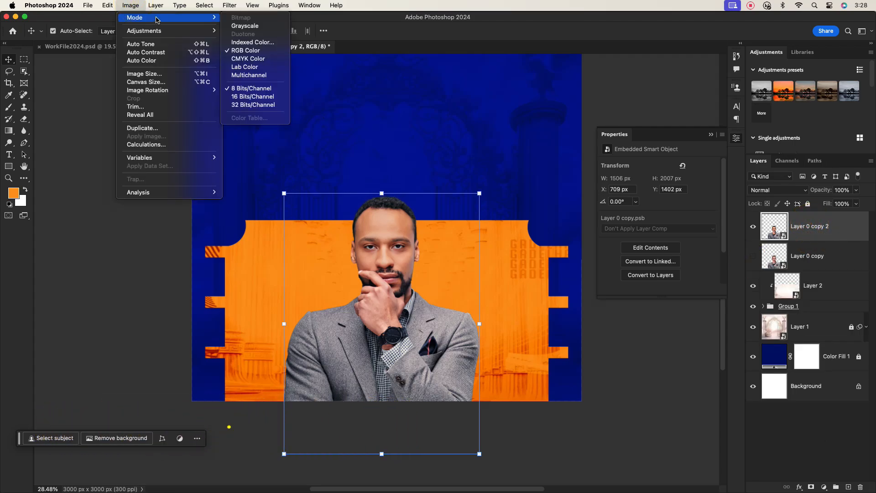
{"action": "mouse_move", "coordinate": [182, 30]}
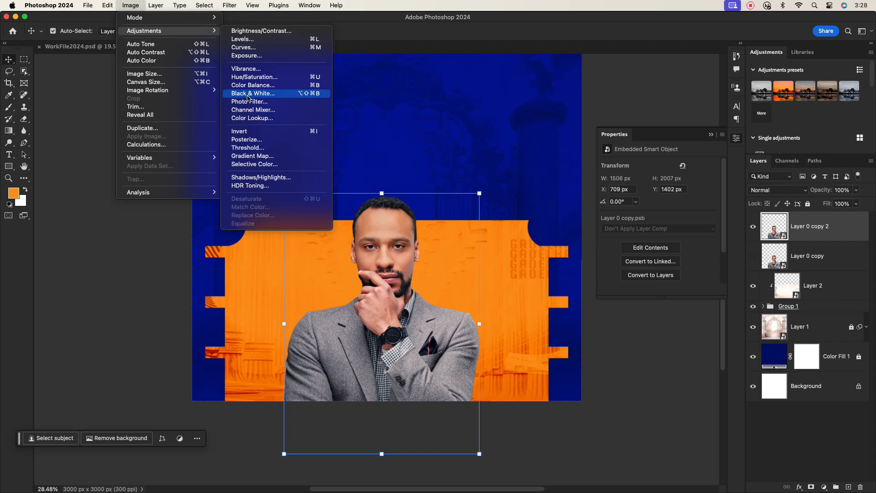
{"action": "left_click", "coordinate": [274, 92]}
{"action": "left_click_drag", "start_coordinate": [398, 98], "coordinate": [564, 136]}
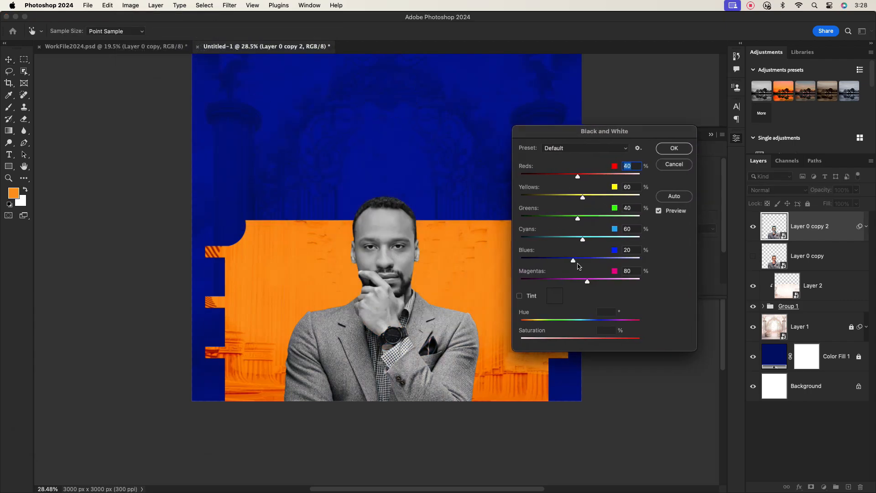
{"action": "left_click_drag", "start_coordinate": [583, 198], "coordinate": [564, 176]}
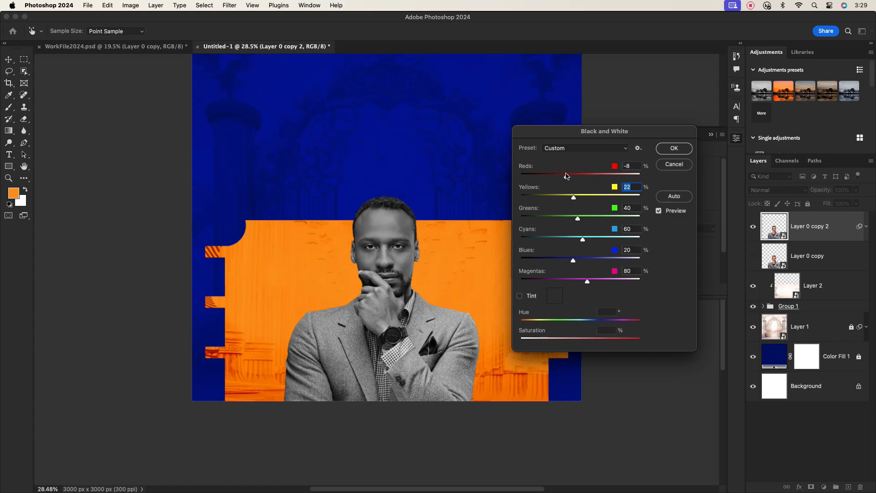
{"action": "left_click_drag", "start_coordinate": [567, 241], "coordinate": [568, 260]}
{"action": "left_click_drag", "start_coordinate": [587, 281], "coordinate": [613, 280]}
{"action": "left_click", "coordinate": [674, 149]}
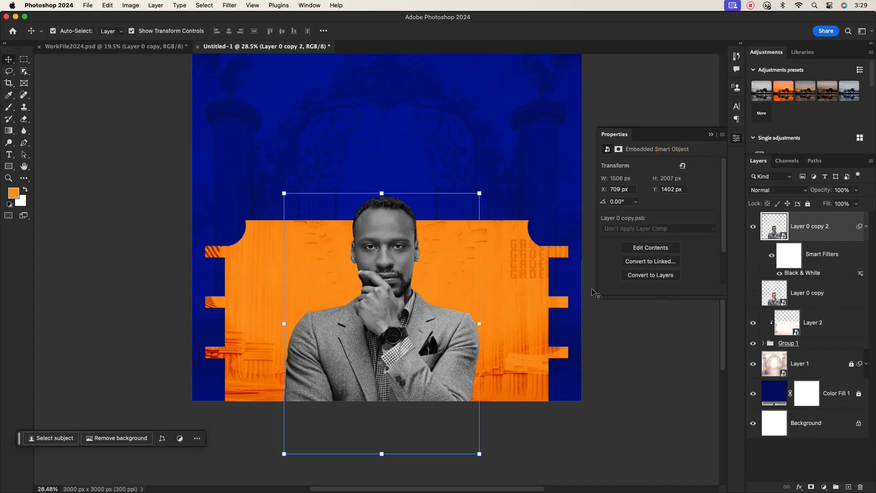
Step: Collapse the smart filters, keep Layer 0 copy hidden and select Layer 0 copy 2
{"action": "left_click", "coordinate": [819, 228]}
{"action": "left_click", "coordinate": [641, 358]}
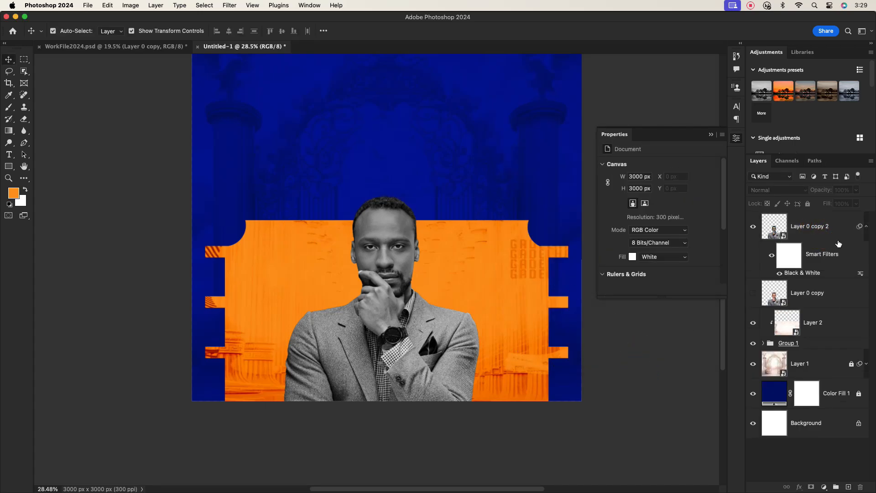
{"action": "left_click", "coordinate": [866, 226]}
{"action": "left_click", "coordinate": [753, 256]}
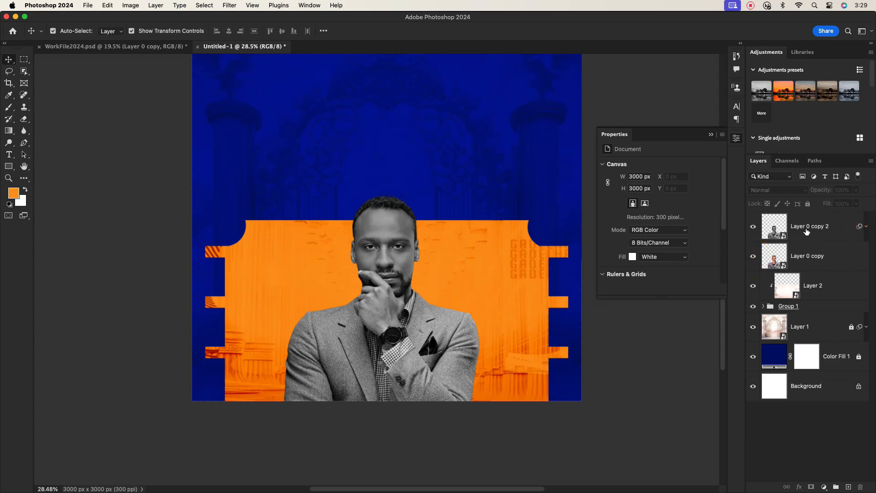
{"action": "left_click", "coordinate": [807, 235]}
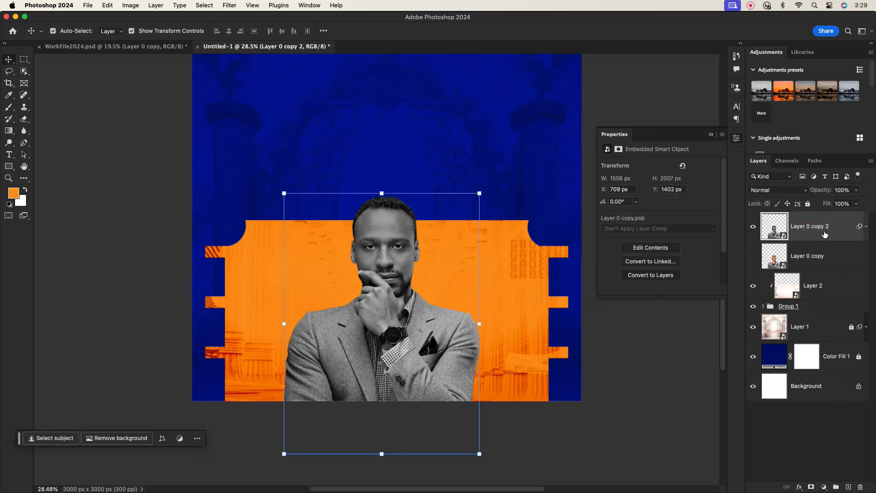
Step: Add a Gradient Map with the black-to-white preset, clipped to the Layer 0 copy 2 portrait
{"action": "left_click", "coordinate": [824, 487]}
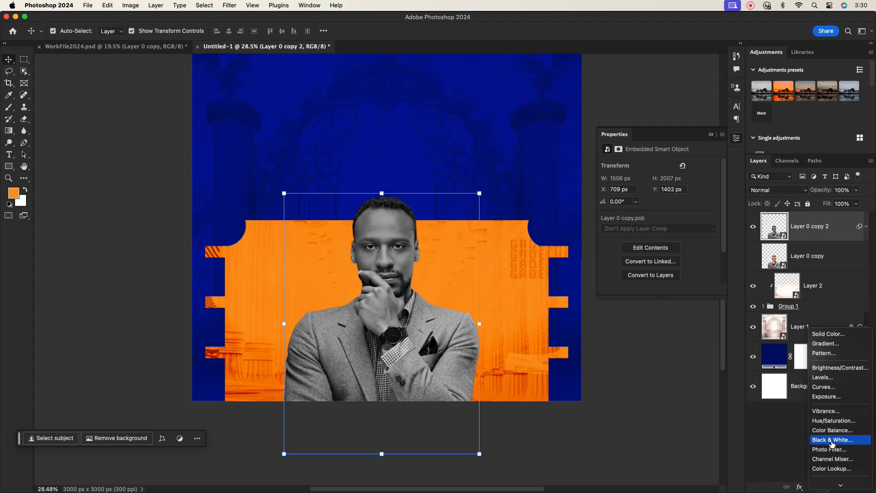
{"action": "scroll", "coordinate": [833, 445], "scroll_direction": "down", "scroll_amount": 3}
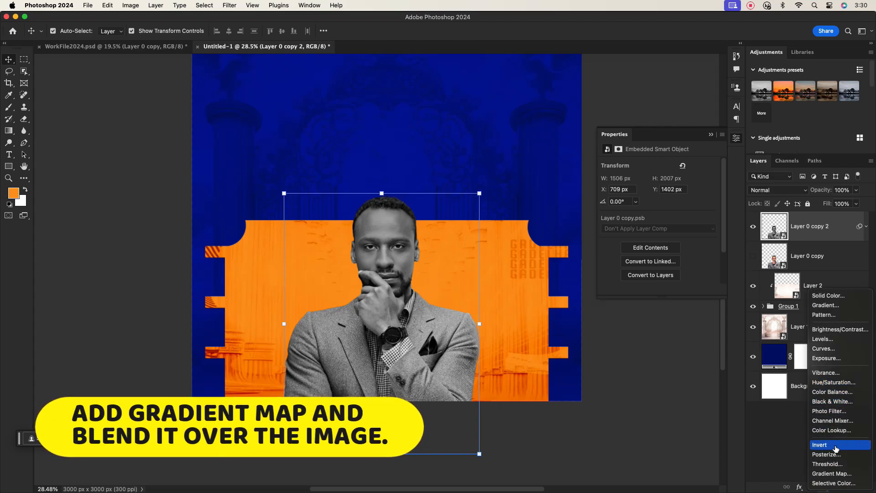
{"action": "left_click", "coordinate": [832, 474]}
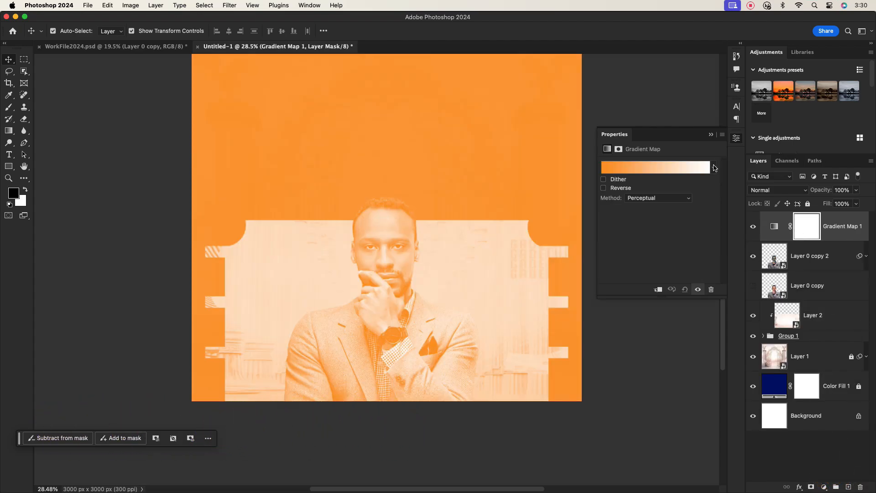
{"action": "left_click", "coordinate": [713, 167]}
{"action": "left_click", "coordinate": [645, 201]}
{"action": "left_click", "coordinate": [817, 228]}
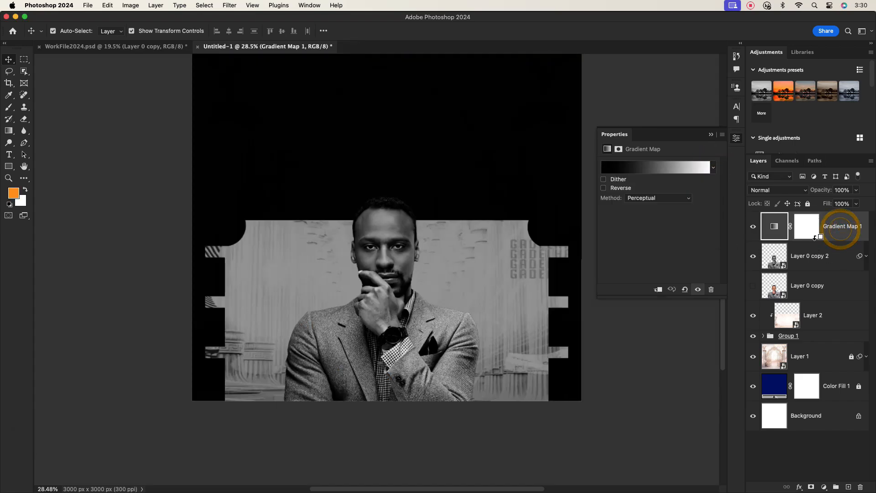
{"action": "left_click", "coordinate": [813, 238], "text": "alt"}
Step: Check the gradient map's mask, then reselect the Layer 0 copy 2 portrait layer
{"action": "scroll", "coordinate": [387, 263], "scroll_direction": "up", "scroll_amount": 5}
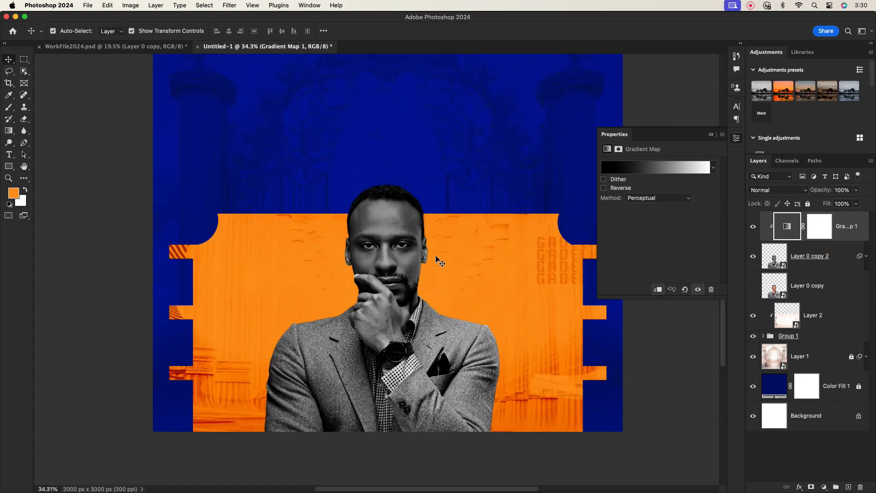
{"action": "scroll", "coordinate": [387, 263], "scroll_direction": "down", "scroll_amount": 5}
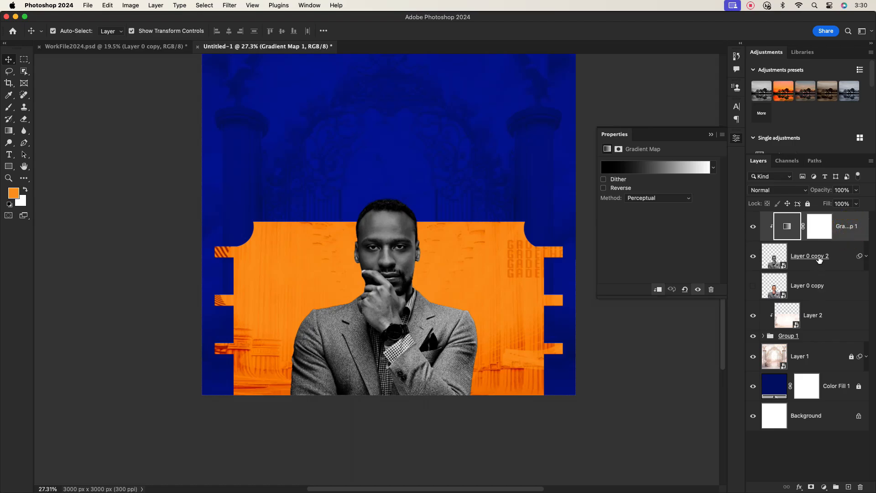
{"action": "left_click", "coordinate": [841, 257]}
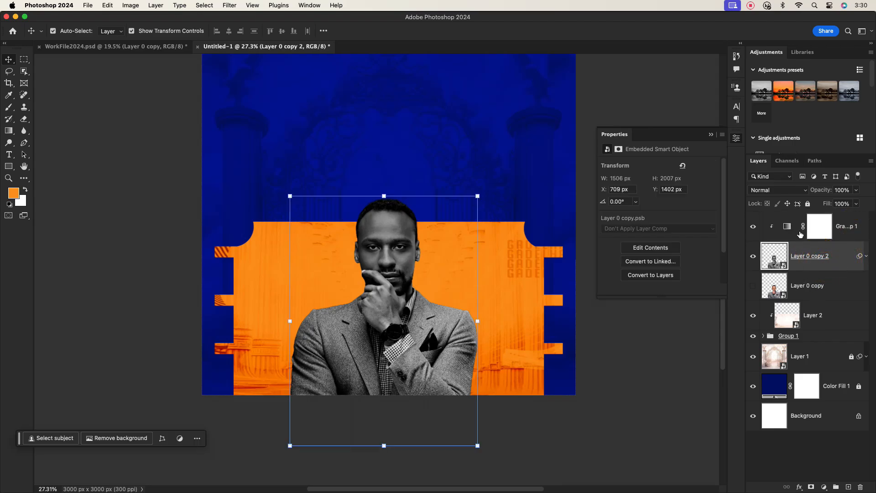
{"action": "left_click", "coordinate": [828, 232]}
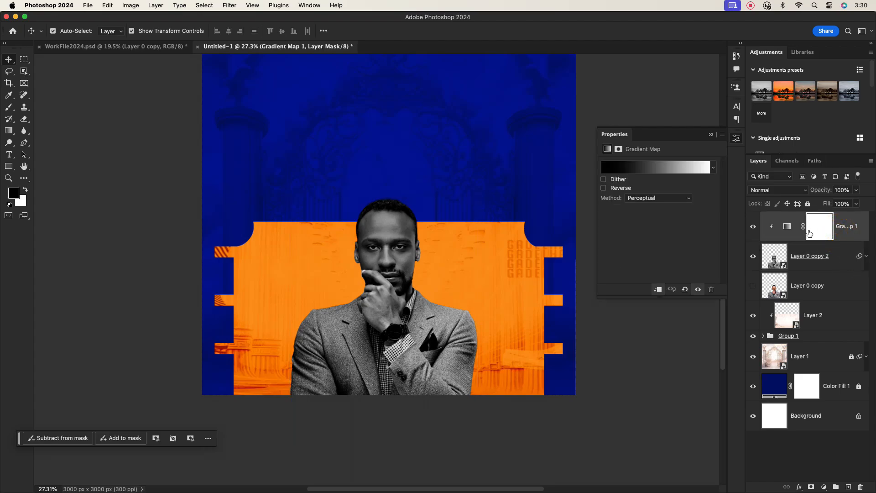
{"action": "left_click", "coordinate": [824, 258]}
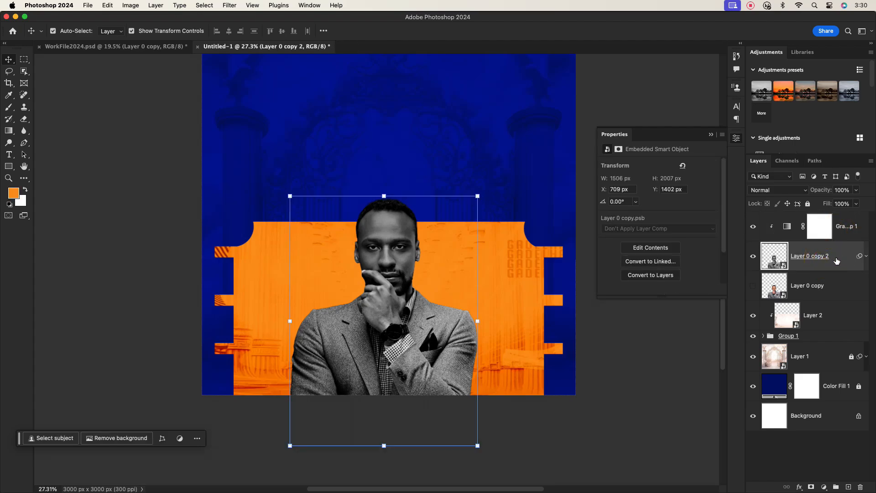
Step: Move the Layer 0 copy 2 portrait up 70 px to Y 1332 px
{"action": "left_click", "coordinate": [353, 139]}
{"action": "scroll", "coordinate": [363, 144], "scroll_direction": "down", "scroll_amount": 2}
{"action": "left_click_drag", "start_coordinate": [369, 140], "coordinate": [376, 217]}
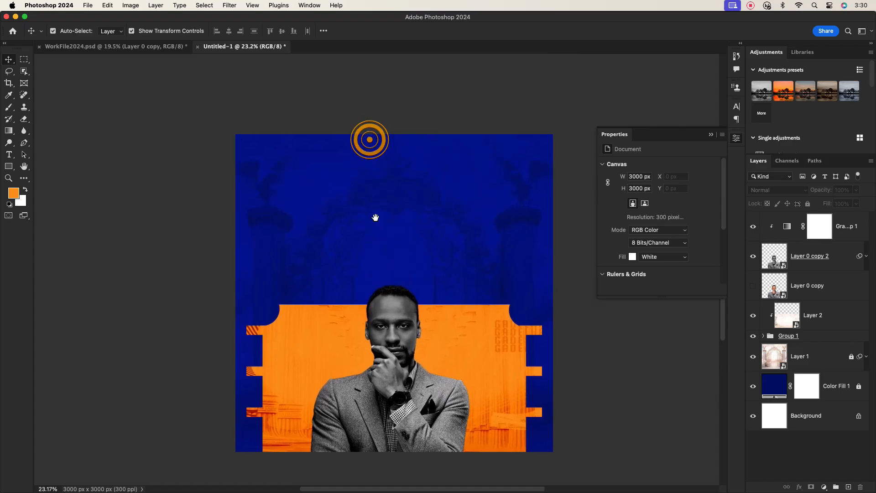
{"action": "scroll", "coordinate": [401, 308], "scroll_direction": "up", "scroll_amount": 2}
{"action": "scroll", "coordinate": [397, 301], "scroll_direction": "up", "scroll_amount": 1}
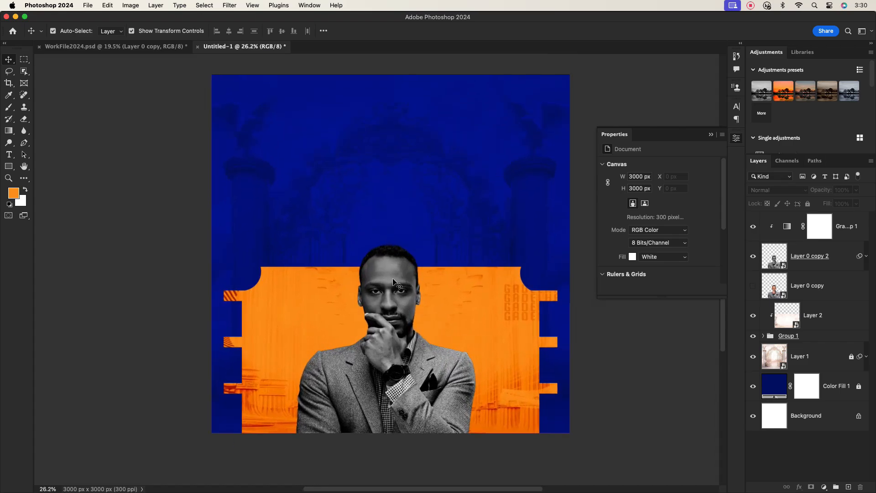
{"action": "left_click_drag", "start_coordinate": [393, 282], "coordinate": [391, 275]}
{"action": "left_click", "coordinate": [610, 329]}
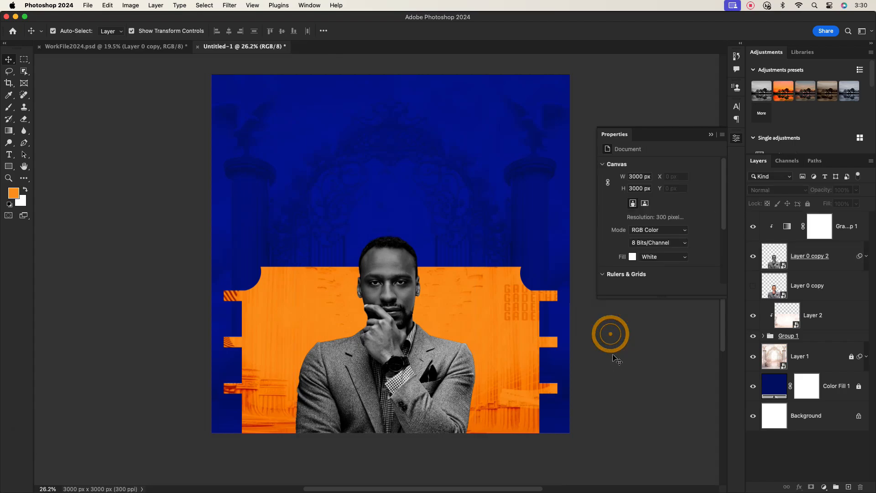
{"action": "left_click", "coordinate": [832, 254]}
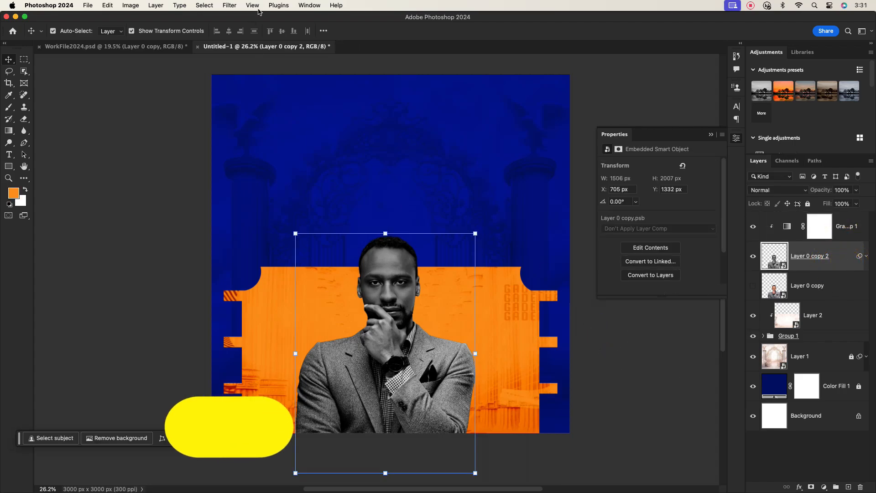
Step: Apply Camera Raw Filter to the portrait: Exposure +0.40, Texture +14, Clarity +23, Sharpening 61
{"action": "left_click", "coordinate": [230, 5]}
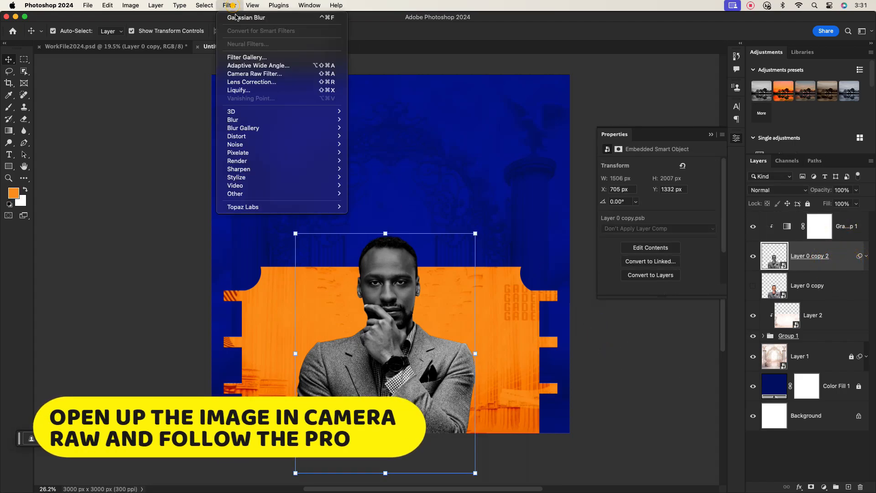
{"action": "left_click", "coordinate": [264, 74]}
{"action": "left_click", "coordinate": [402, 224]}
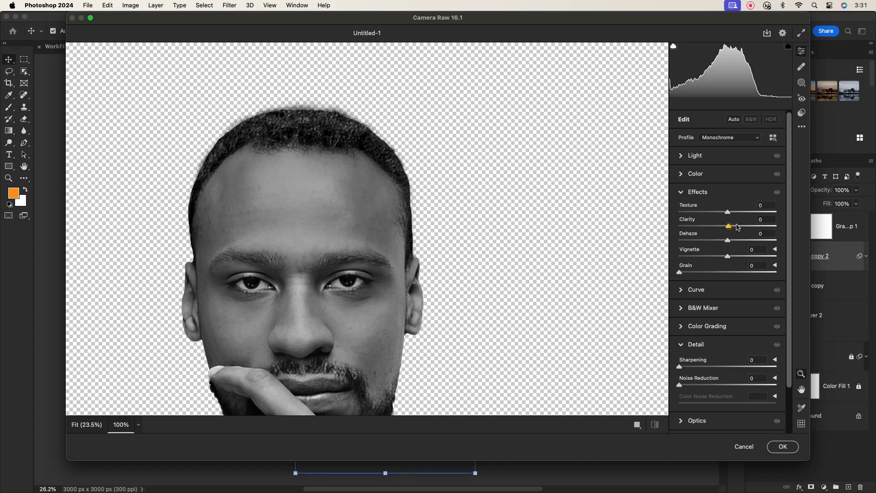
{"action": "left_click_drag", "start_coordinate": [738, 227], "coordinate": [734, 211]}
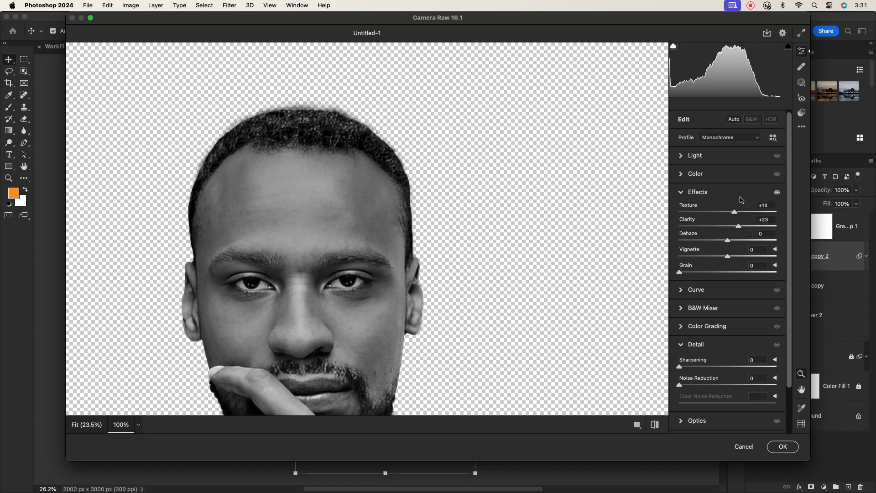
{"action": "left_click", "coordinate": [681, 156]}
{"action": "left_click_drag", "start_coordinate": [729, 177], "coordinate": [733, 177]}
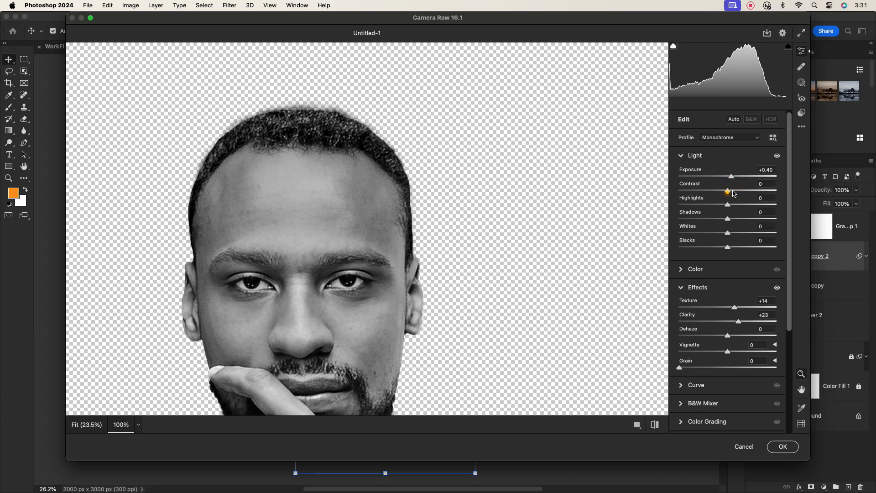
{"action": "left_click", "coordinate": [681, 155]}
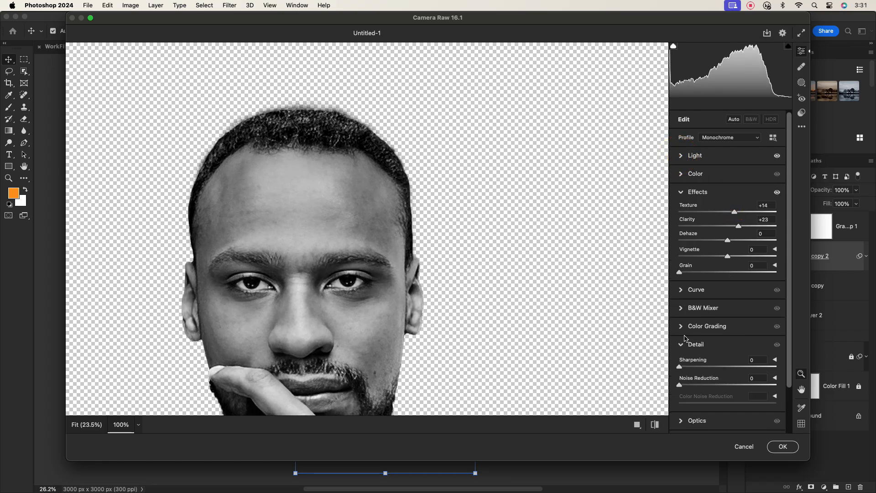
{"action": "left_click", "coordinate": [685, 196]}
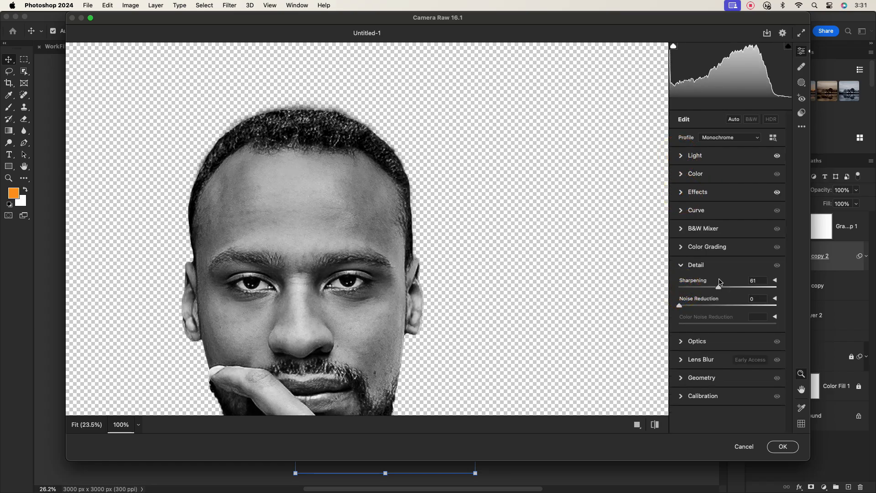
{"action": "left_click", "coordinate": [782, 446]}
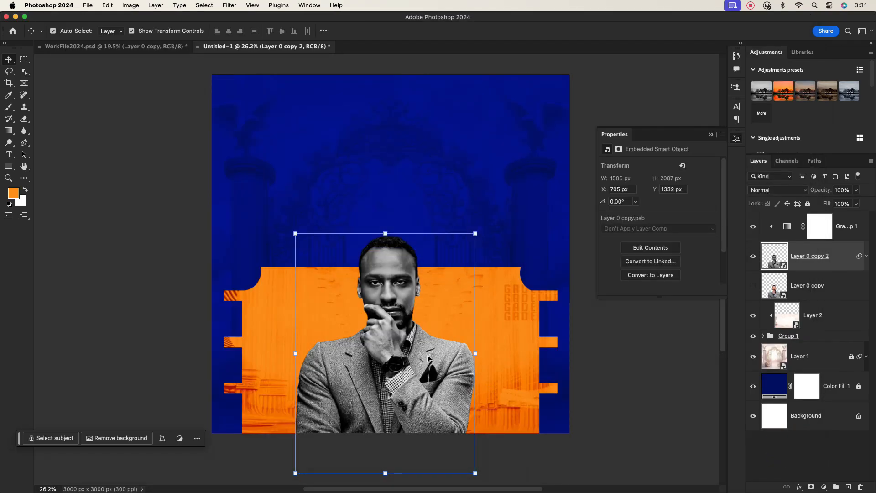
{"action": "scroll", "coordinate": [427, 358], "scroll_direction": "down", "scroll_amount": 2}
Step: Group Layer 0 copy, the portrait and Gradient Map 1 into a group named MOG
{"action": "left_click", "coordinate": [600, 348]}
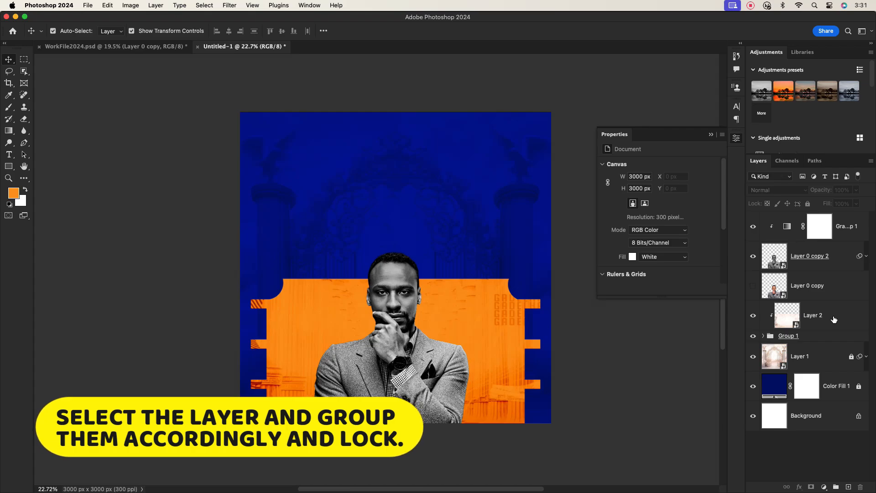
{"action": "left_click", "coordinate": [828, 285]}
{"action": "left_click", "coordinate": [841, 225], "text": "shift"}
{"action": "left_click", "coordinate": [836, 486]}
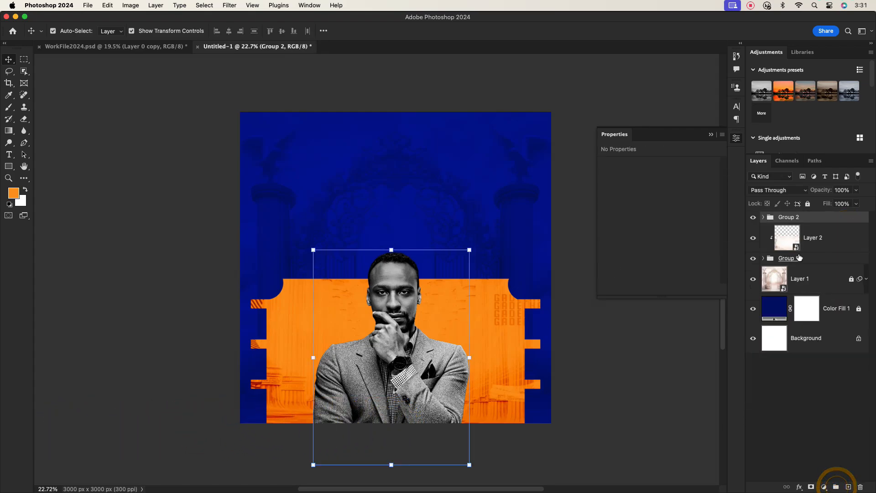
{"action": "double_click", "coordinate": [788, 217]}
{"action": "type", "text": "MO"}
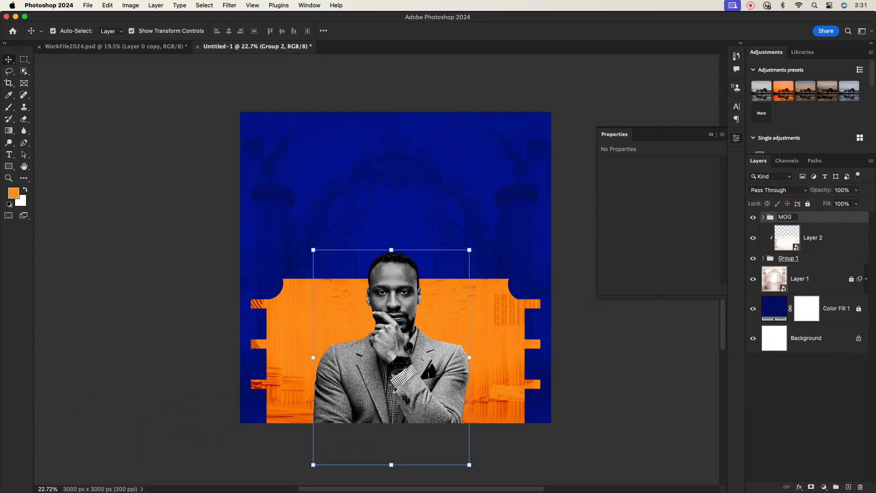
{"action": "type", "text": "G"}
{"action": "key", "text": "Return"}
Step: Group Layer 2 and Group 1 into a locked group named ELEMENT
{"action": "left_click", "coordinate": [830, 239]}
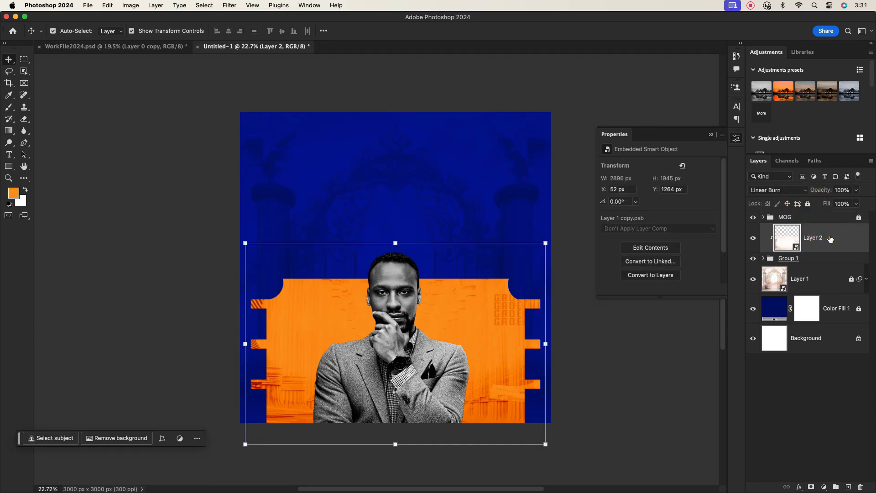
{"action": "left_click", "coordinate": [817, 259], "text": "shift"}
{"action": "key", "text": "super+g"}
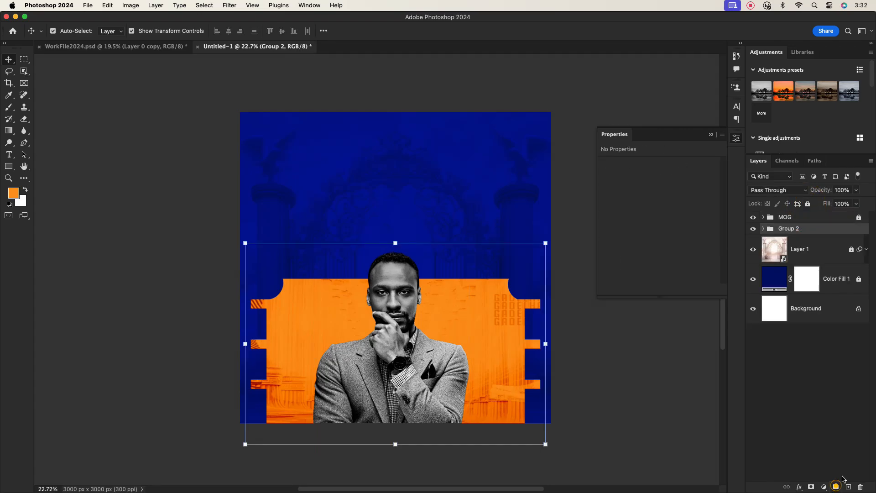
{"action": "double_click", "coordinate": [793, 228]}
{"action": "type", "text": "ELEMENT"}
{"action": "left_click", "coordinate": [837, 231]}
{"action": "left_click", "coordinate": [807, 204]}
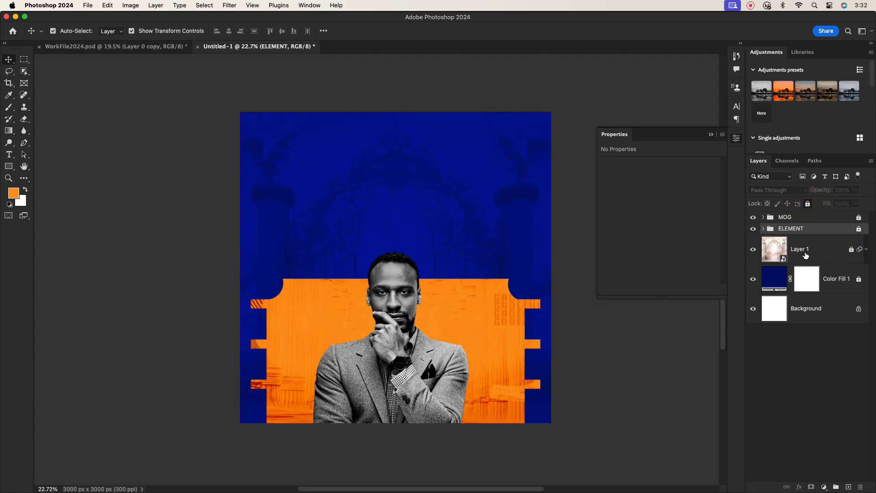
Step: Unlock Layer 1 and Color Fill 1, group them as BG, and lock it
{"action": "left_click", "coordinate": [805, 254]}
{"action": "left_click", "coordinate": [857, 279]}
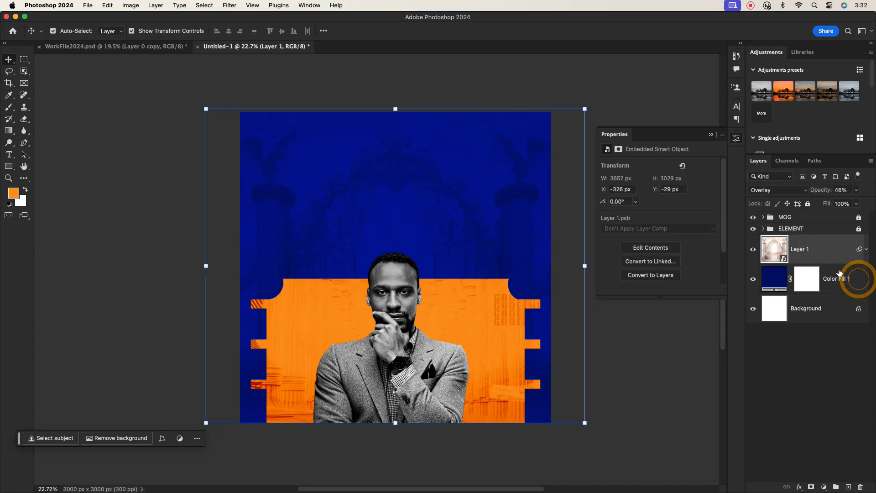
{"action": "left_click", "coordinate": [828, 281]}
{"action": "left_click", "coordinate": [820, 249], "text": "shift"}
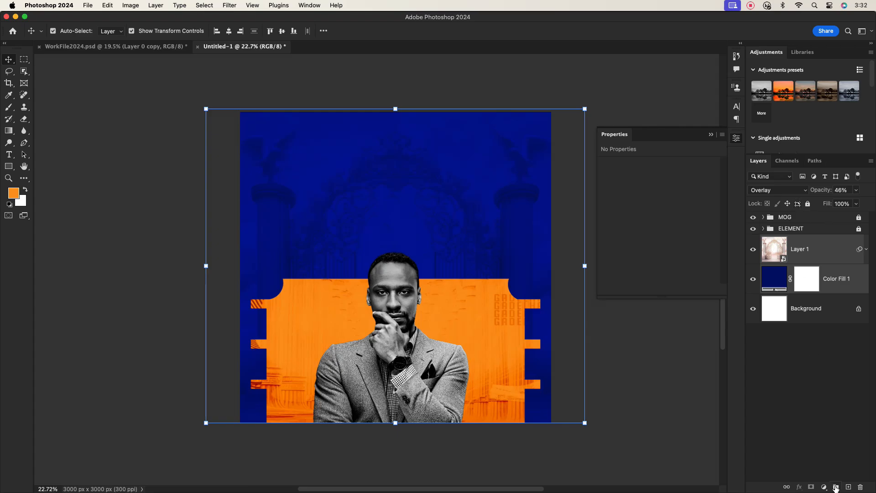
{"action": "left_click", "coordinate": [835, 488]}
{"action": "double_click", "coordinate": [821, 241]}
{"action": "left_click", "coordinate": [846, 172]}
{"action": "double_click", "coordinate": [791, 240]}
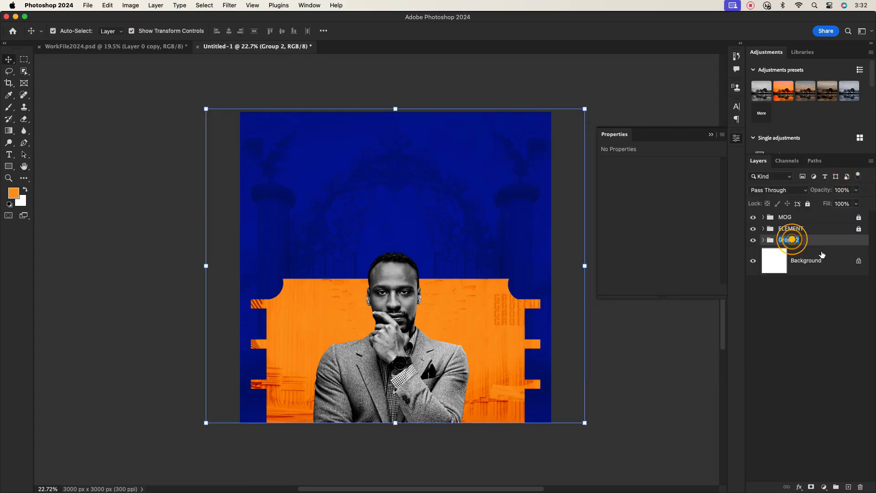
{"action": "type", "text": "BG"}
{"action": "left_click", "coordinate": [817, 239]}
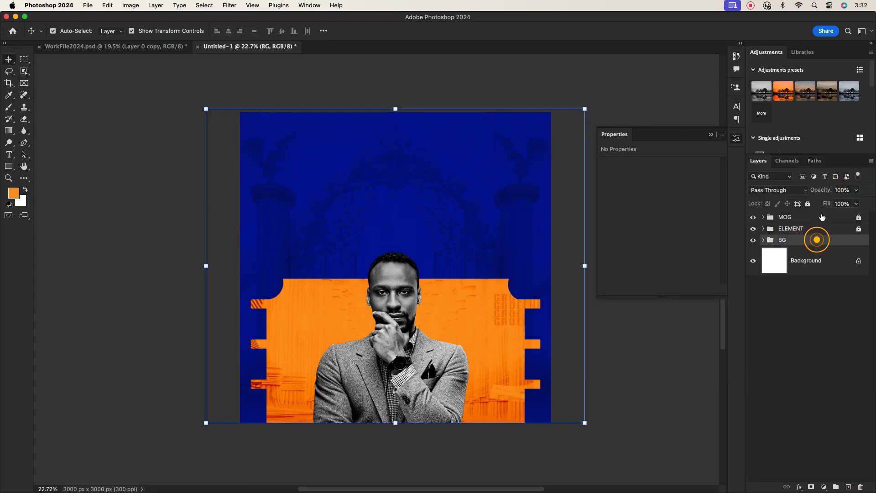
{"action": "left_click", "coordinate": [807, 204]}
Step: Recentre the poster view and hide the empty Properties panel
{"action": "scroll", "coordinate": [402, 284], "scroll_direction": "up", "scroll_amount": 3}
{"action": "scroll", "coordinate": [400, 281], "scroll_direction": "down", "scroll_amount": 2}
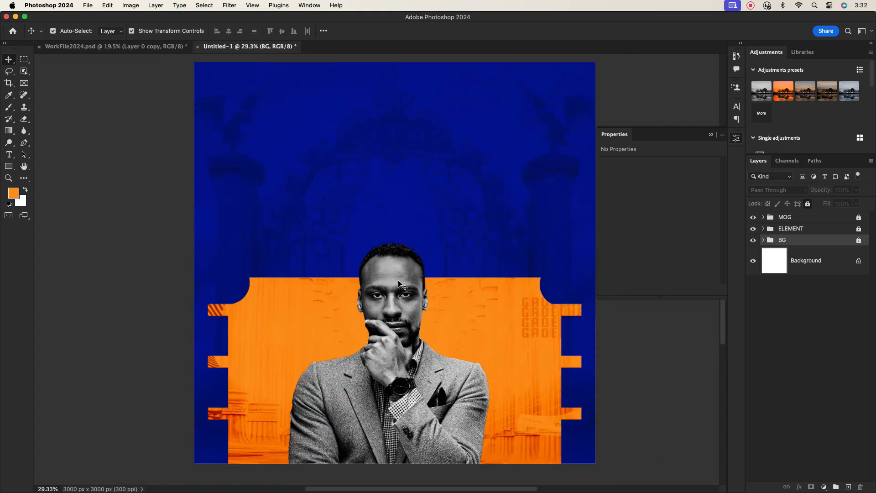
{"action": "left_click_drag", "start_coordinate": [405, 238], "coordinate": [405, 275]}
{"action": "left_click", "coordinate": [713, 134]}
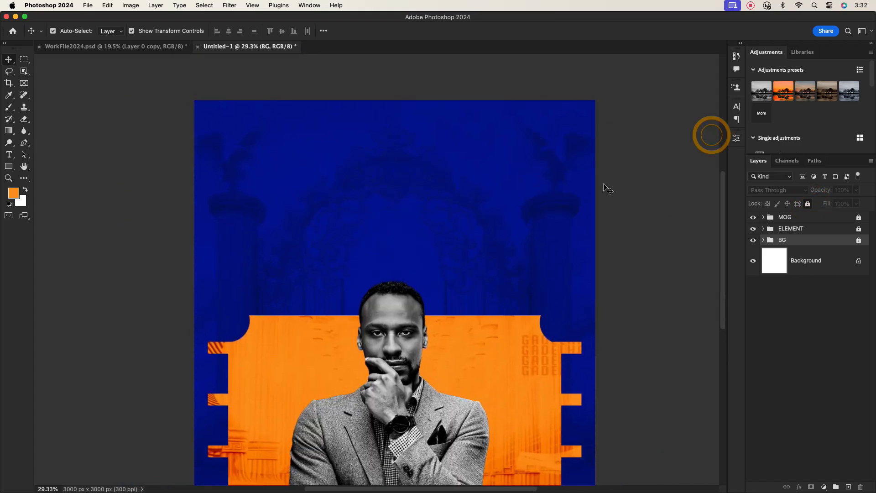
Step: Type 'JOINT' in white Bold above the man and centre it on the poster
{"action": "left_click", "coordinate": [8, 155]}
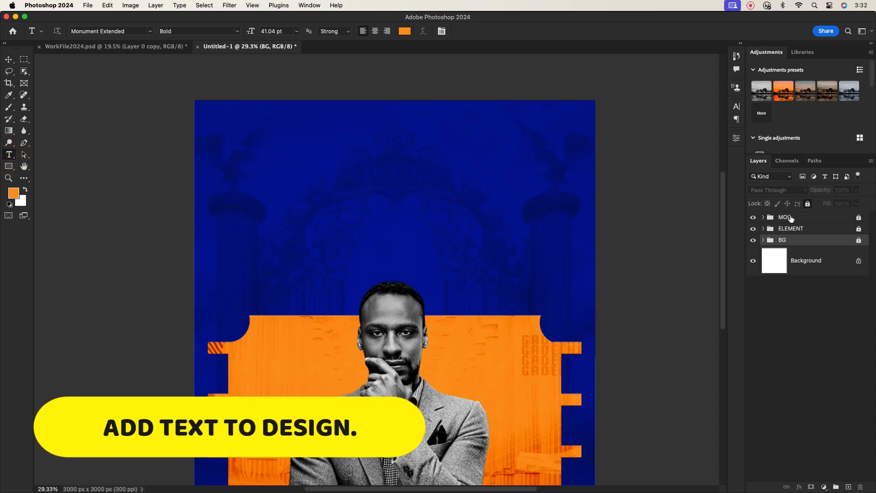
{"action": "left_click", "coordinate": [365, 187]}
{"action": "type", "text": "j"}
{"action": "key", "text": "BackSpace"}
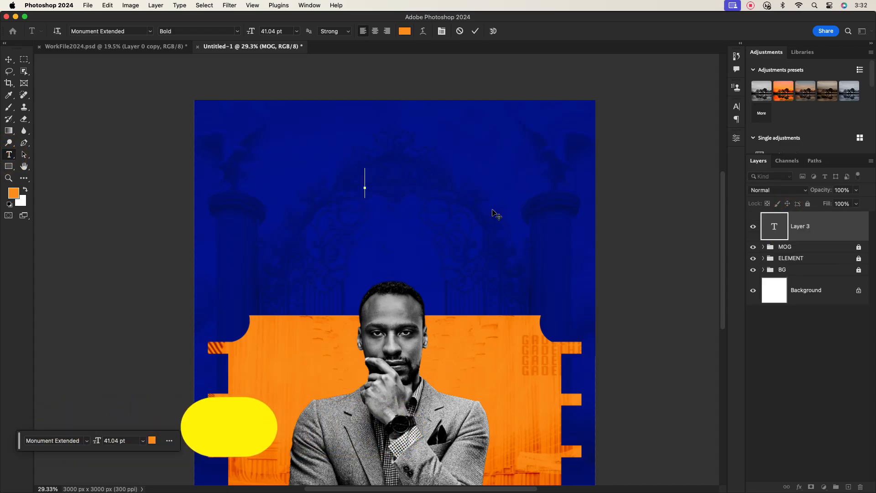
{"action": "type", "text": "JOINT"}
{"action": "left_click", "coordinate": [475, 31]}
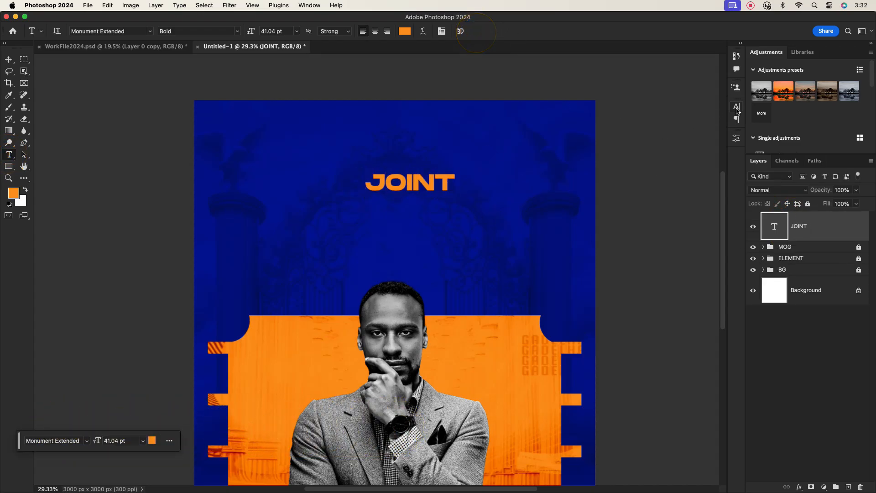
{"action": "left_click", "coordinate": [737, 106]}
{"action": "left_click", "coordinate": [718, 120]}
{"action": "left_click", "coordinate": [694, 132]}
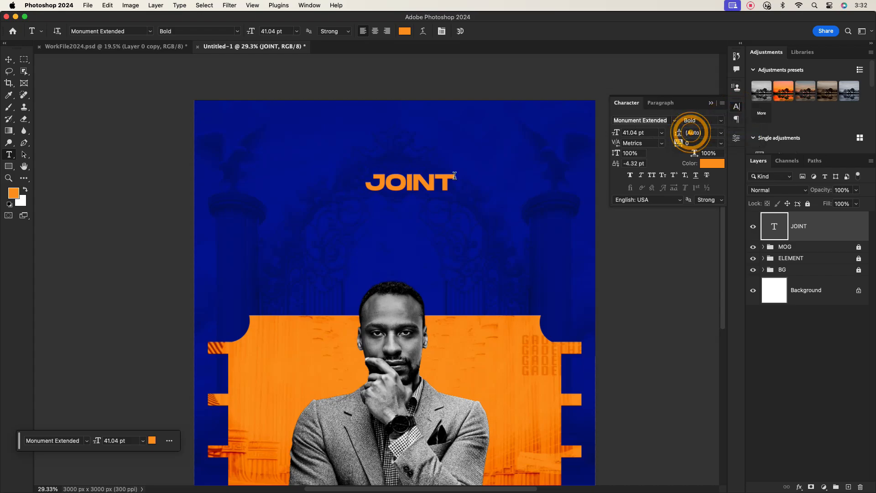
{"action": "key", "text": "v"}
{"action": "left_click_drag", "start_coordinate": [408, 182], "coordinate": [385, 135]}
{"action": "left_click", "coordinate": [706, 162]}
{"action": "left_click", "coordinate": [446, 198]}
{"action": "left_click", "coordinate": [652, 191]}
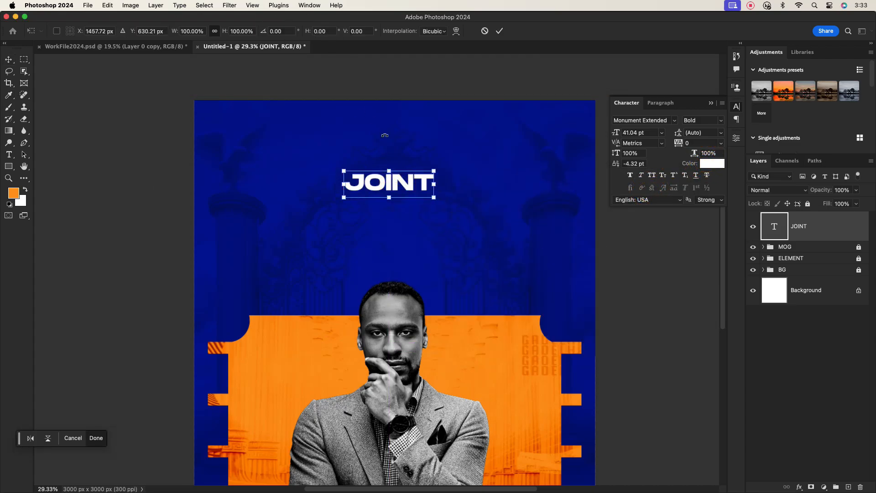
Step: Warp the JOINT text with a slight Arch, bend 5
{"action": "left_click", "coordinate": [456, 31]}
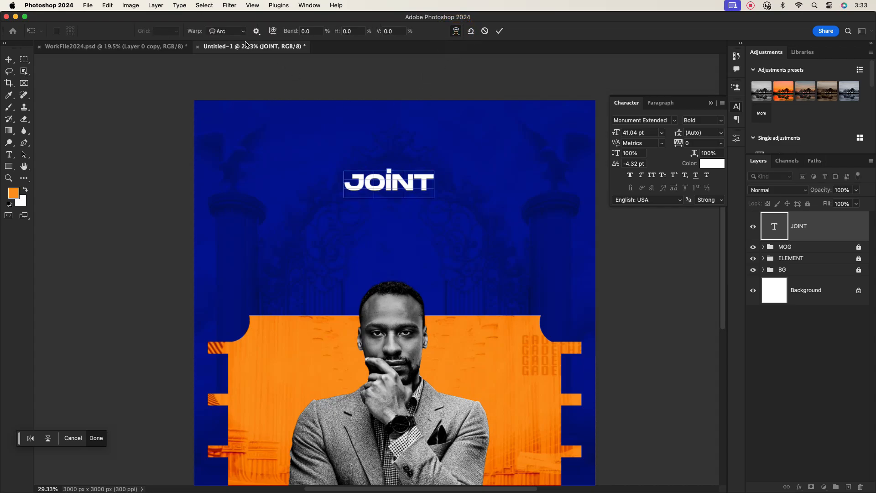
{"action": "left_click", "coordinate": [244, 32]}
{"action": "left_click", "coordinate": [230, 58]}
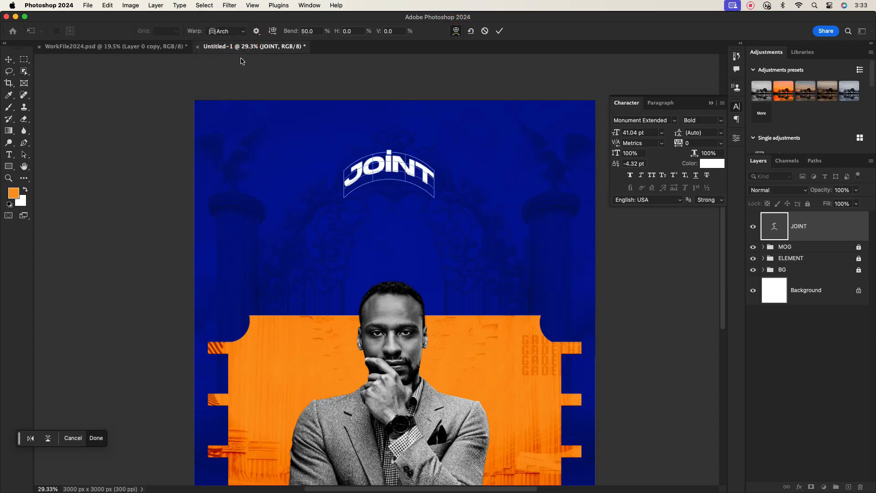
{"action": "type", "text": "5"}
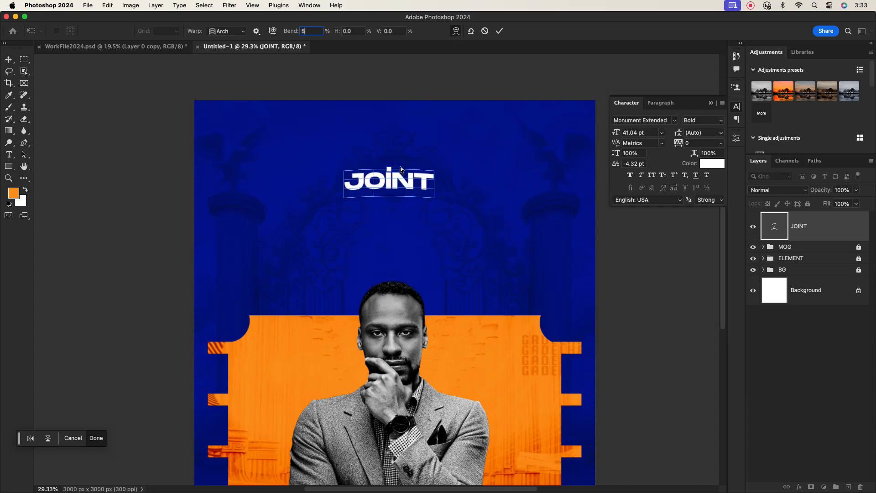
{"action": "left_click", "coordinate": [499, 32]}
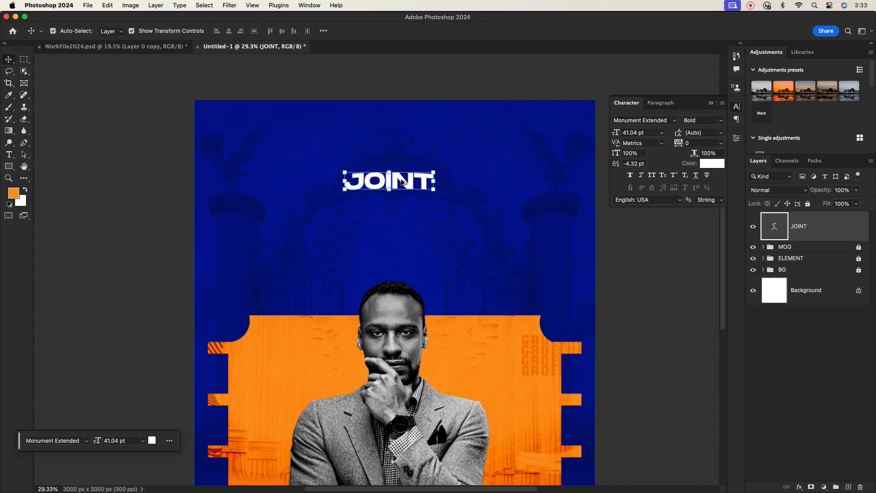
Step: Duplicate JOINT into 'SUNDAY' and 'SERVICE' lines stacked below it
{"action": "left_click_drag", "start_coordinate": [401, 182], "coordinate": [401, 209]}
{"action": "double_click", "coordinate": [400, 209]}
{"action": "type", "text": "SUND"}
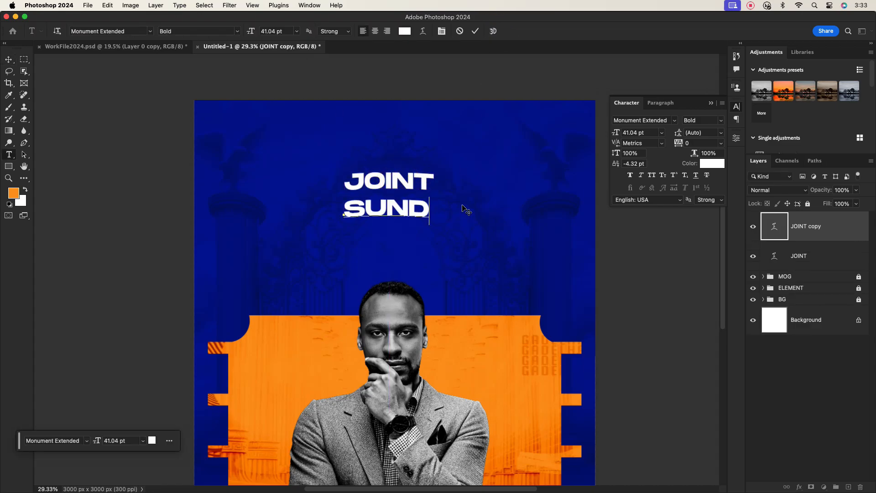
{"action": "type", "text": "AY"}
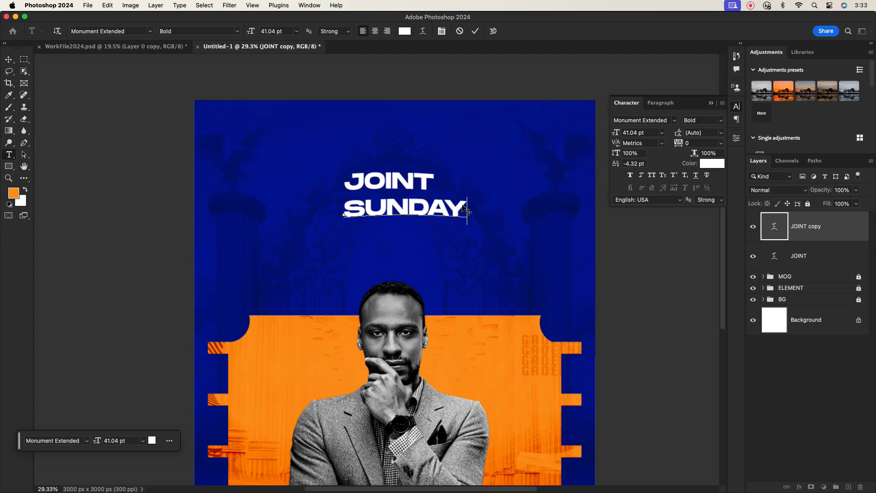
{"action": "left_click", "coordinate": [475, 32]}
{"action": "left_click_drag", "start_coordinate": [420, 212], "coordinate": [404, 224]}
{"action": "double_click", "coordinate": [404, 221]}
{"action": "type", "text": "SE"}
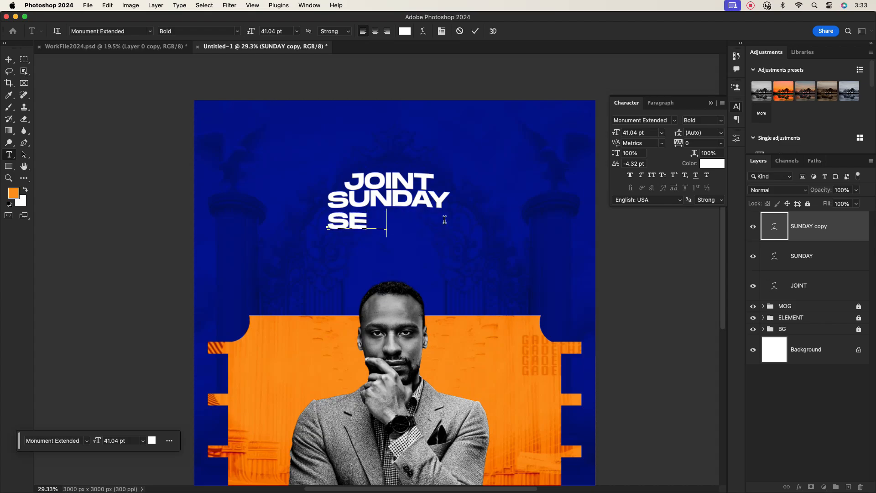
{"action": "type", "text": "RVICE"}
{"action": "left_click", "coordinate": [476, 33]}
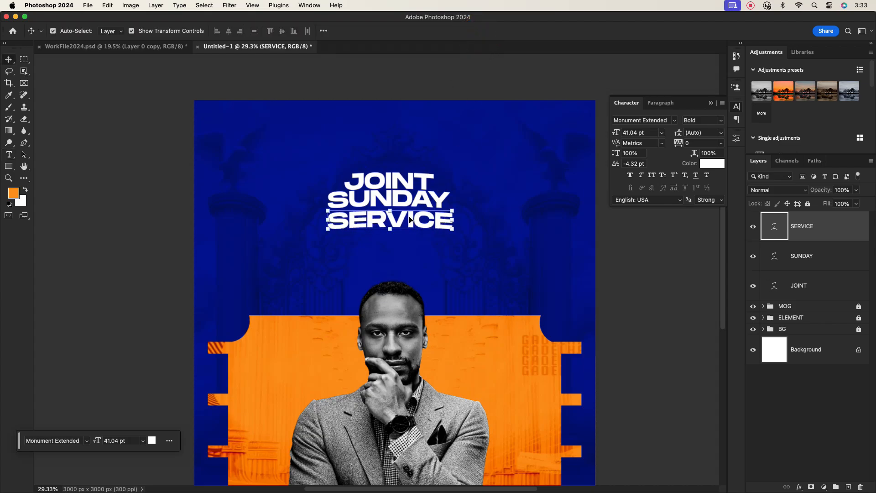
Step: Scale all three title lines together proportionally to 146%
{"action": "left_click_drag", "start_coordinate": [343, 165], "coordinate": [481, 199]}
{"action": "key", "text": "super+z"}
{"action": "left_click_drag", "start_coordinate": [410, 204], "coordinate": [414, 225]}
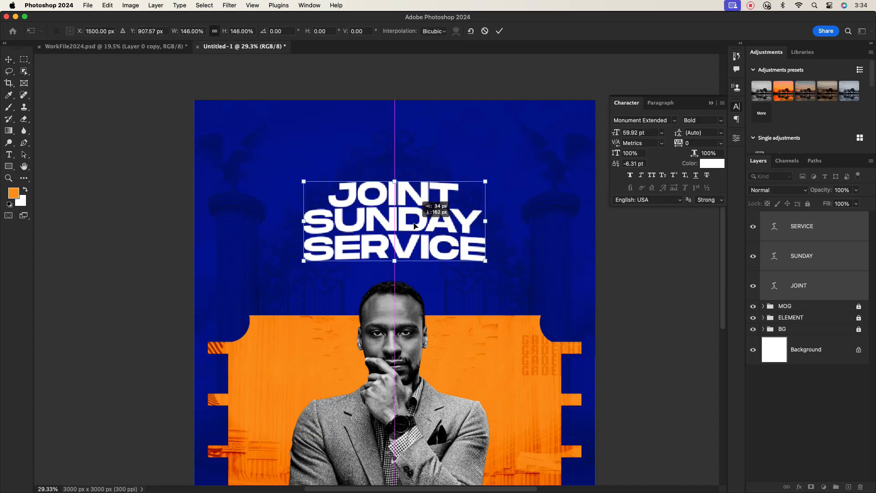
{"action": "left_click", "coordinate": [499, 31]}
{"action": "scroll", "coordinate": [420, 211], "scroll_direction": "down", "scroll_amount": 3}
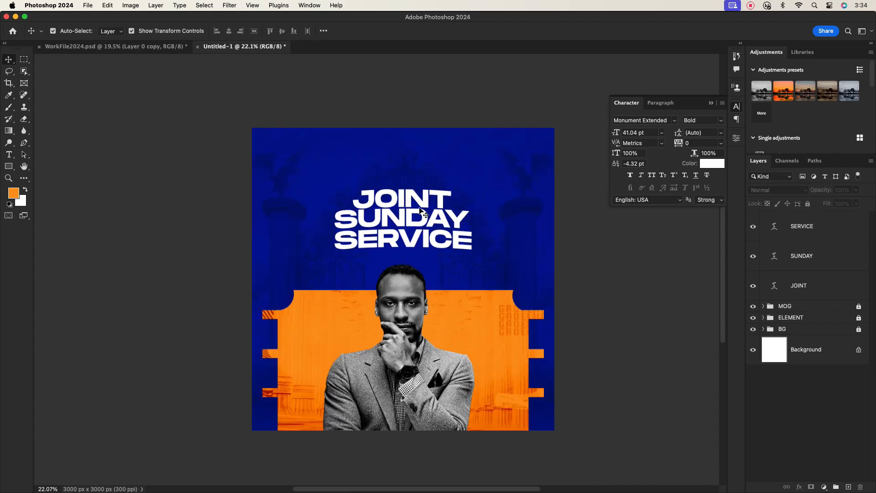
{"action": "scroll", "coordinate": [420, 210], "scroll_direction": "up", "scroll_amount": 3}
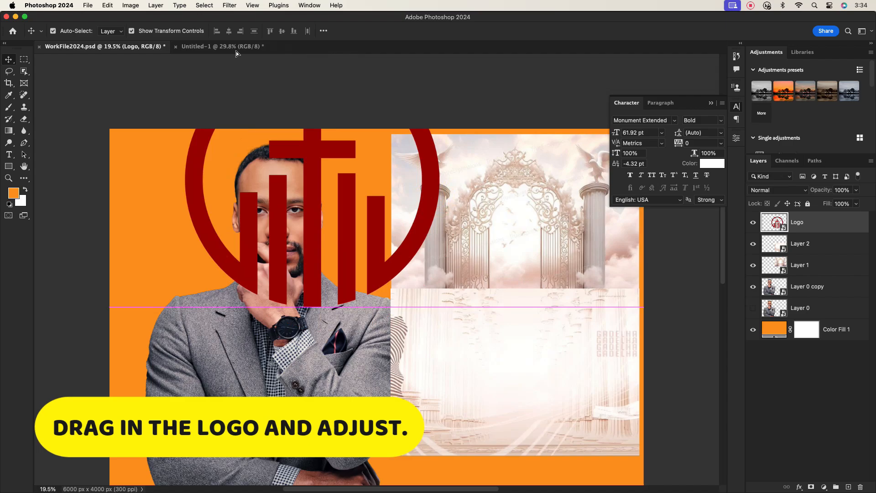
Step: Drag the Logo layer into the poster, shrink it, and place it top centre
{"action": "left_click_drag", "start_coordinate": [236, 51], "coordinate": [283, 129]}
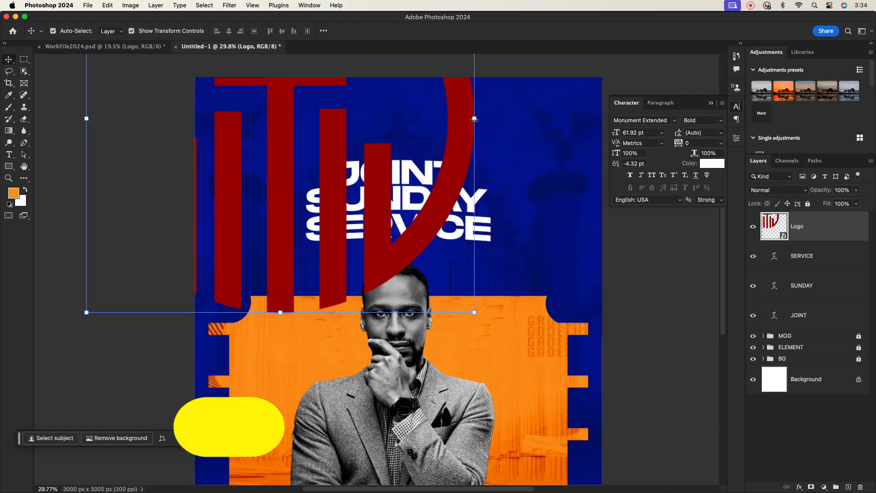
{"action": "left_click_drag", "start_coordinate": [474, 120], "coordinate": [376, 122]}
{"action": "key", "text": "Return"}
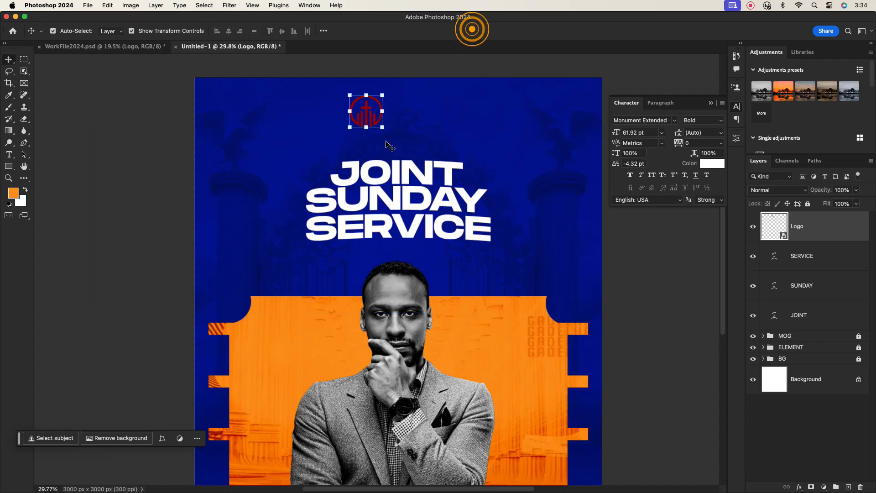
Step: Give the logo a white Color Overlay layer style
{"action": "double_click", "coordinate": [830, 227]}
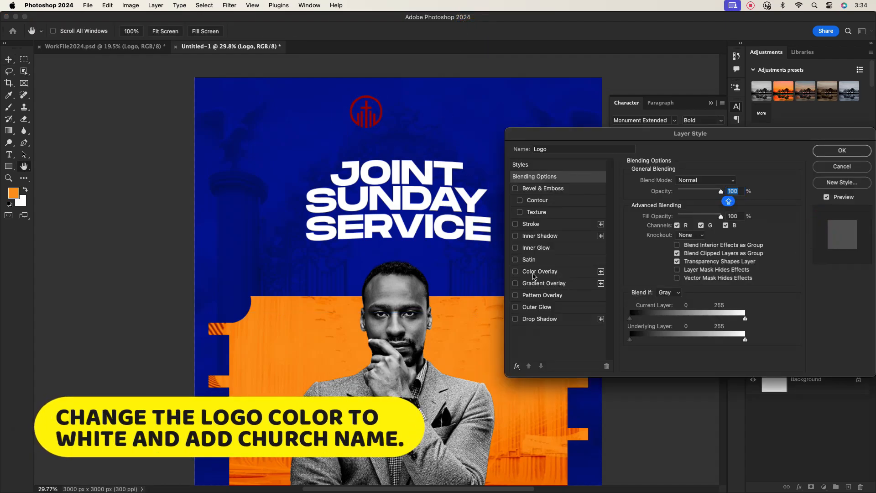
{"action": "left_click", "coordinate": [533, 273]}
{"action": "left_click", "coordinate": [732, 181]}
{"action": "left_click_drag", "start_coordinate": [466, 227], "coordinate": [446, 196]}
{"action": "left_click", "coordinate": [649, 188]}
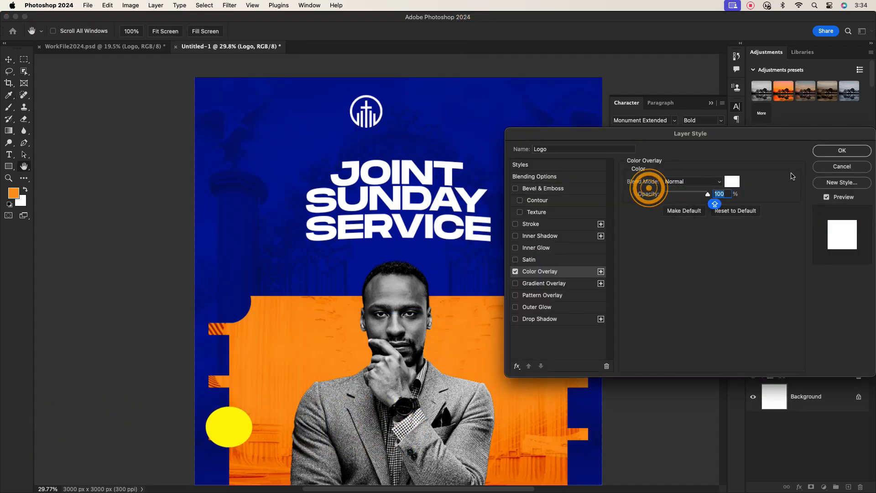
{"action": "left_click", "coordinate": [841, 150]}
{"action": "scroll", "coordinate": [358, 109], "scroll_direction": "up", "scroll_amount": 1}
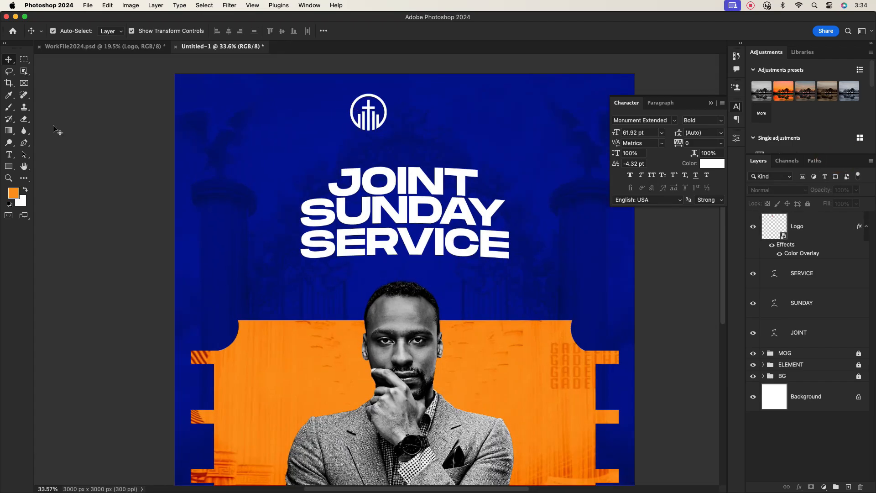
{"action": "left_click", "coordinate": [9, 154]}
Step: Type the church name 'THE ARM OF GOD STRENGHT CHURCH' beside the logo at 8 pt
{"action": "left_click", "coordinate": [420, 111]}
{"action": "type", "text": "TH"}
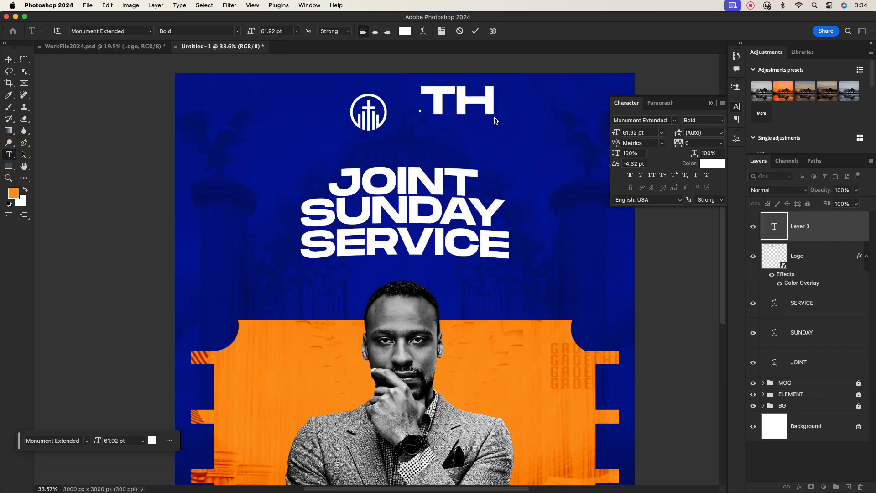
{"action": "type", "text": "E AR "}
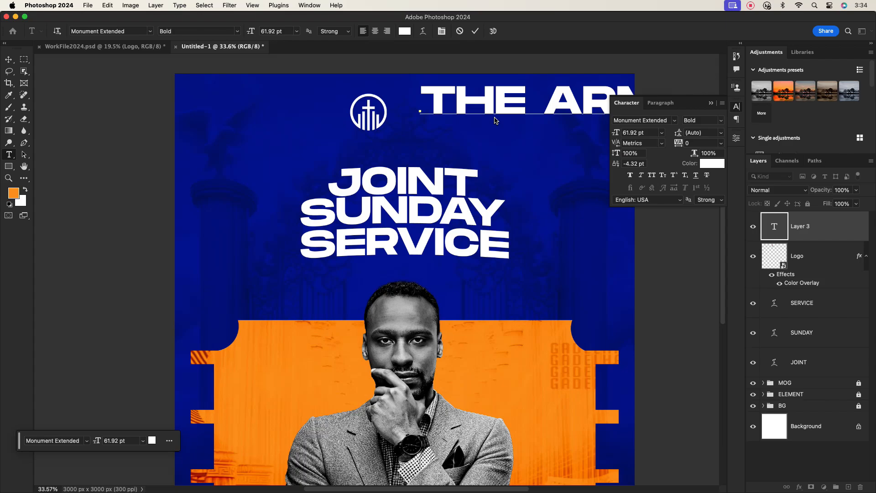
{"action": "type", "text": "GOD ST"}
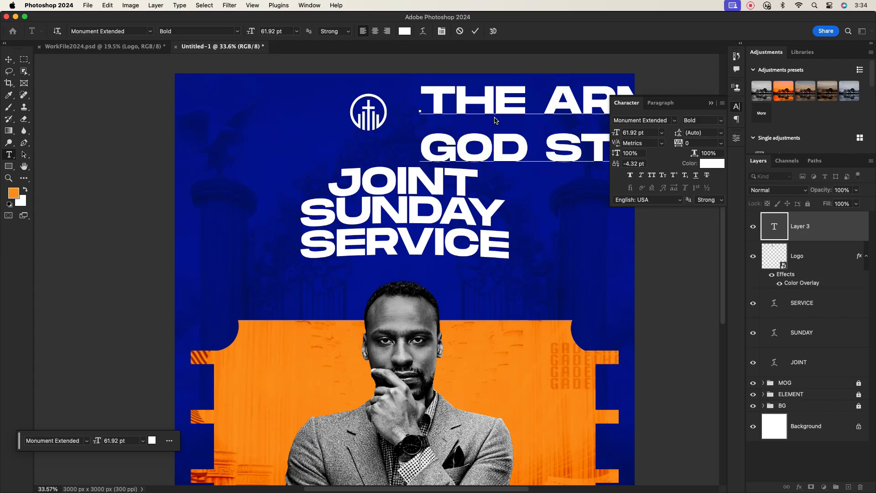
{"action": "left_click", "coordinate": [9, 59]}
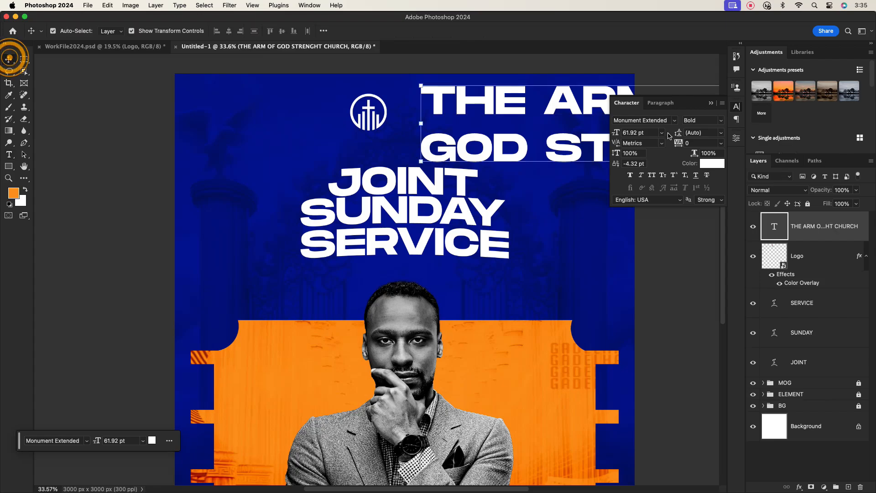
{"action": "left_click", "coordinate": [661, 133]}
{"action": "left_click", "coordinate": [641, 166]}
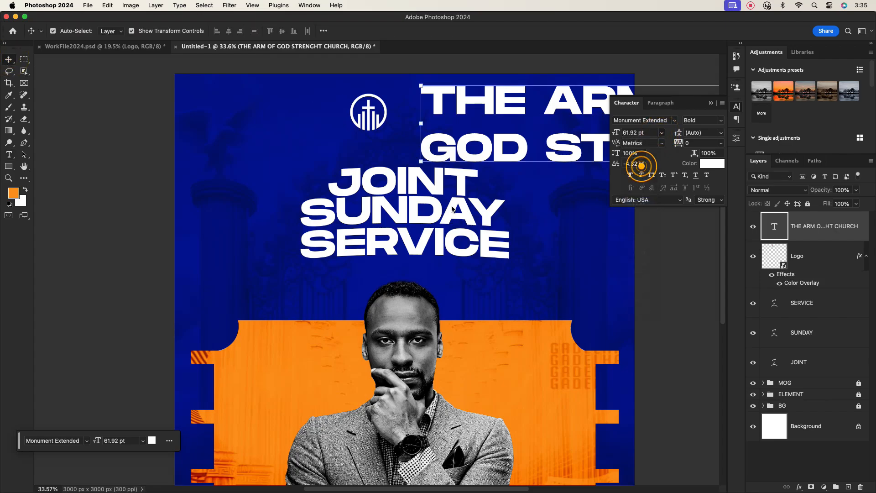
{"action": "scroll", "coordinate": [465, 119], "scroll_direction": "up", "scroll_amount": 5}
Step: Break CHURCH onto a third line and move the church name next to the logo
{"action": "double_click", "coordinate": [479, 119]}
{"action": "left_click", "coordinate": [481, 118]}
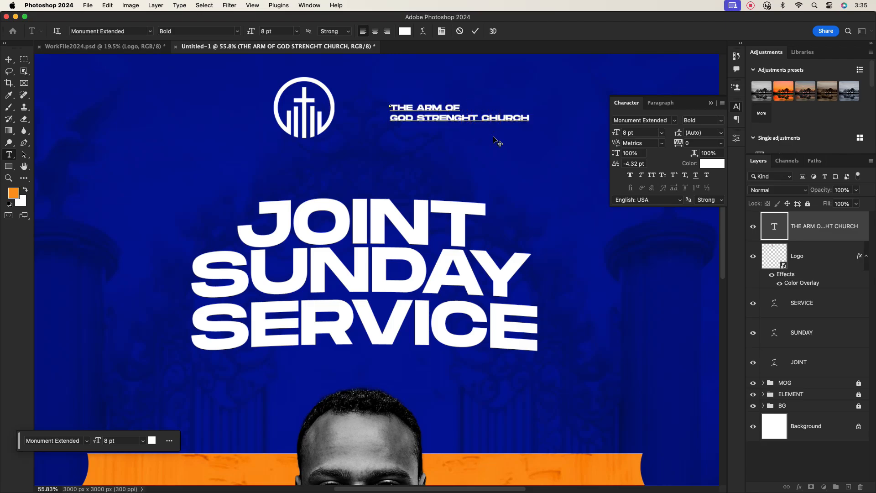
{"action": "key", "text": "BackSpace"}
{"action": "key", "text": "Return"}
{"action": "left_click", "coordinate": [475, 31]}
{"action": "left_click_drag", "start_coordinate": [416, 120], "coordinate": [375, 110]}
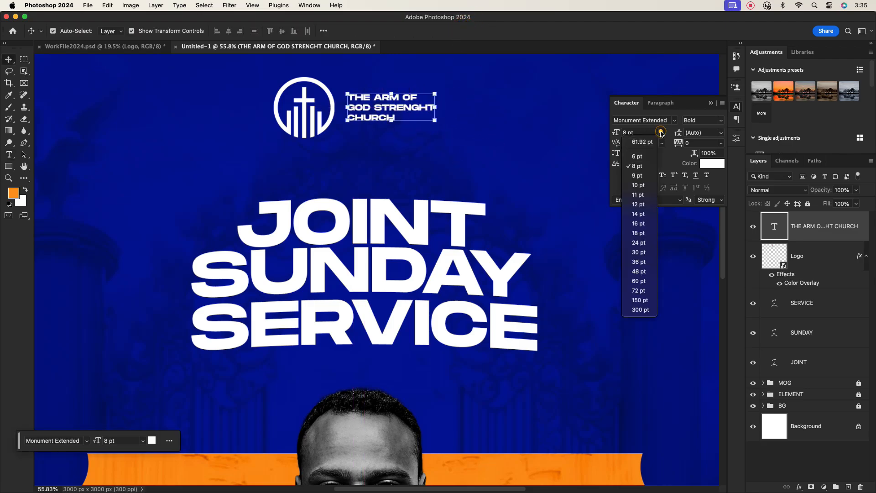
Step: Set the church name text to 10 pt Regular
{"action": "left_click", "coordinate": [661, 133]}
{"action": "left_click", "coordinate": [643, 185]}
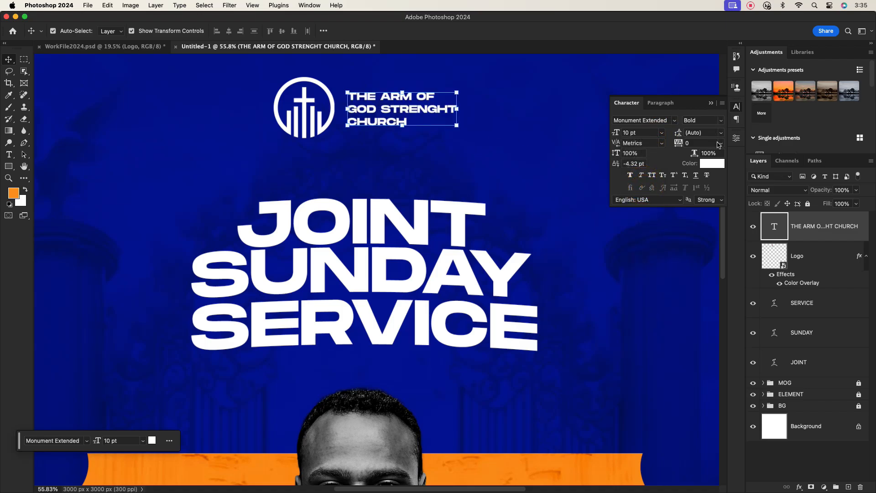
{"action": "left_click", "coordinate": [720, 120]}
{"action": "left_click", "coordinate": [696, 130]}
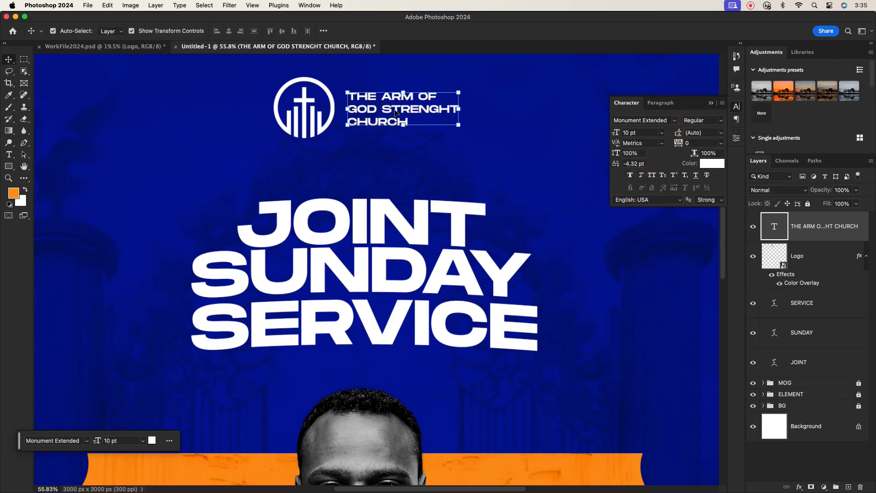
{"action": "double_click", "coordinate": [395, 112]}
{"action": "left_click", "coordinate": [412, 119]}
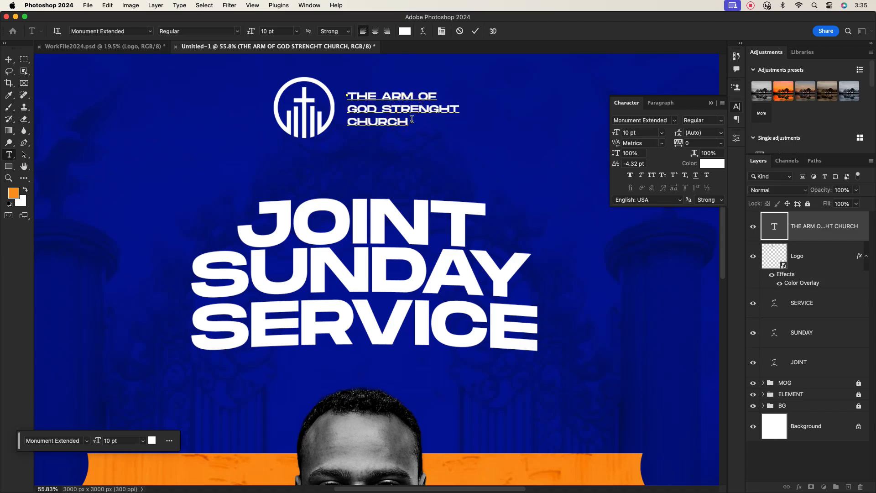
{"action": "left_click", "coordinate": [474, 31]}
Step: Nudge the logo slightly to the right with the Move tool
{"action": "key", "text": "v"}
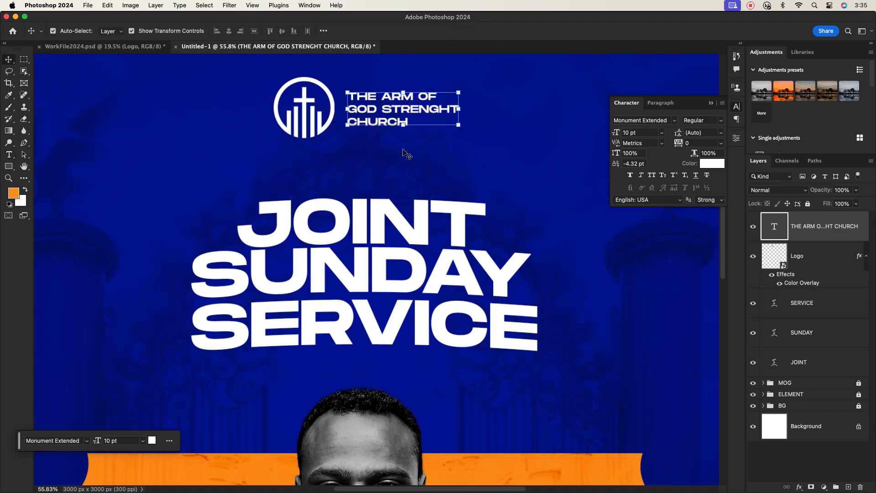
{"action": "scroll", "coordinate": [397, 141], "scroll_direction": "down", "scroll_amount": 5}
{"action": "scroll", "coordinate": [397, 124], "scroll_direction": "up", "scroll_amount": 1}
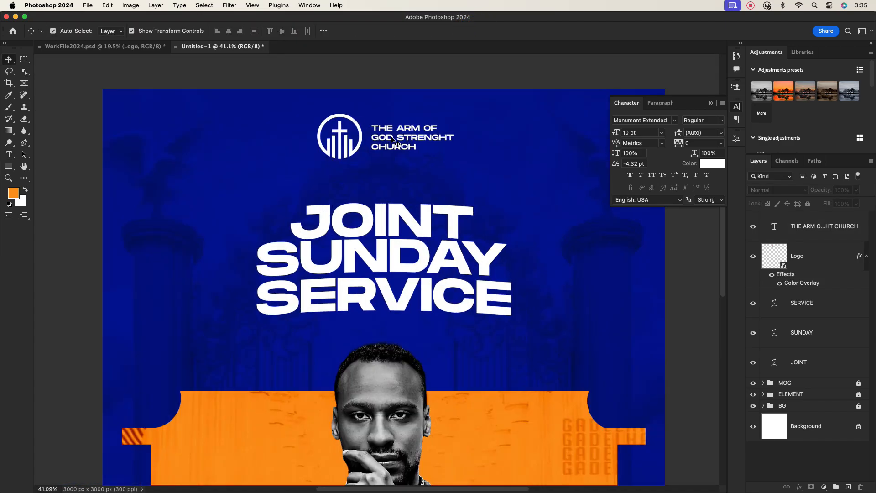
{"action": "left_click", "coordinate": [396, 136]}
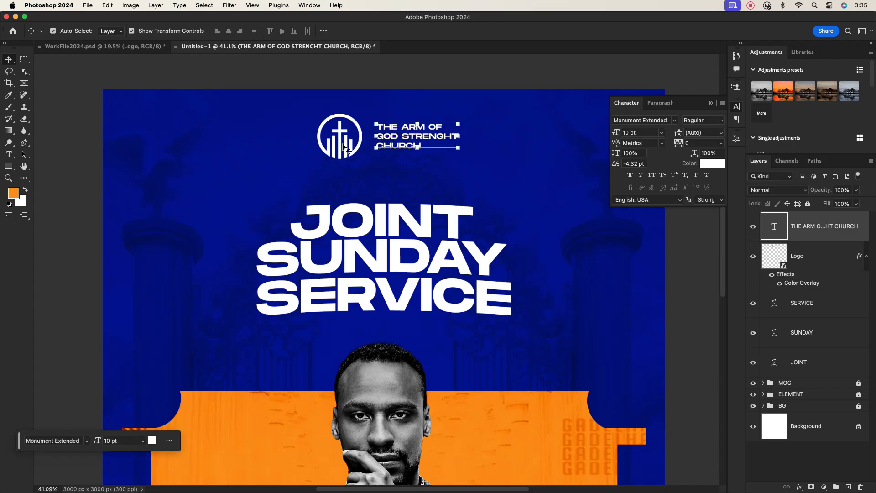
{"action": "left_click_drag", "start_coordinate": [341, 147], "coordinate": [348, 147]}
{"action": "scroll", "coordinate": [405, 128], "scroll_direction": "down", "scroll_amount": 5}
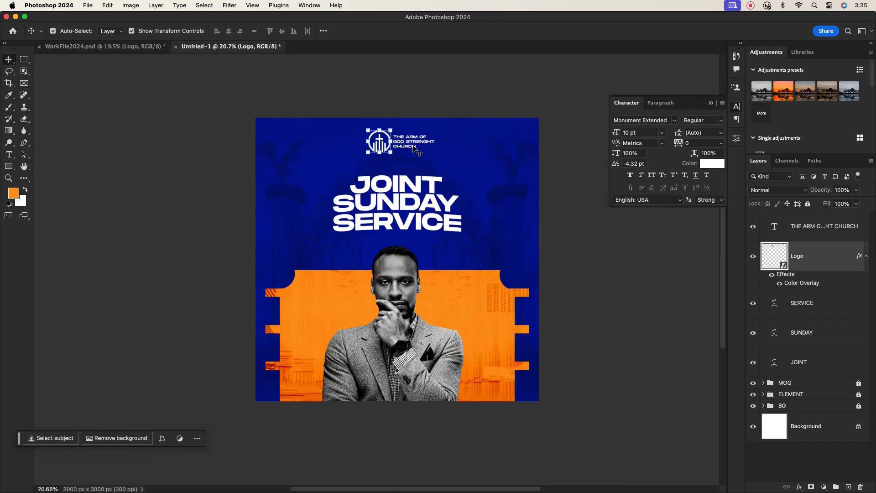
{"action": "left_click", "coordinate": [445, 152]}
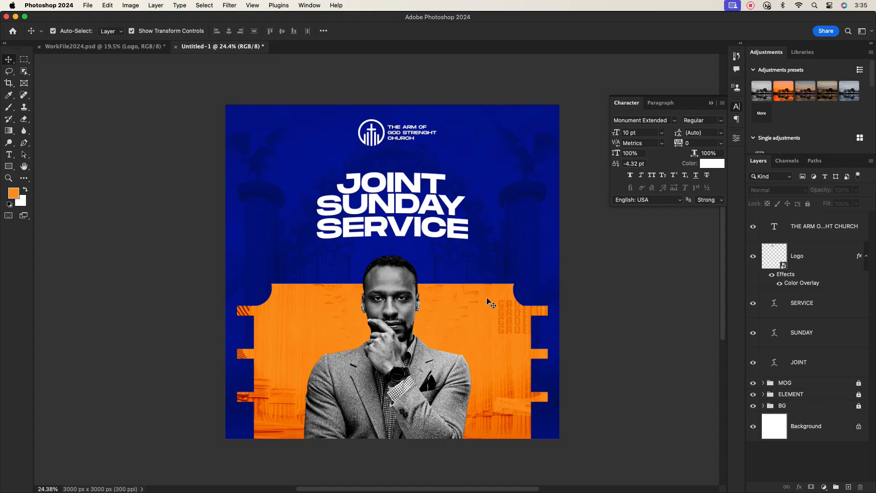
{"action": "scroll", "coordinate": [489, 303], "scroll_direction": "up", "scroll_amount": 4}
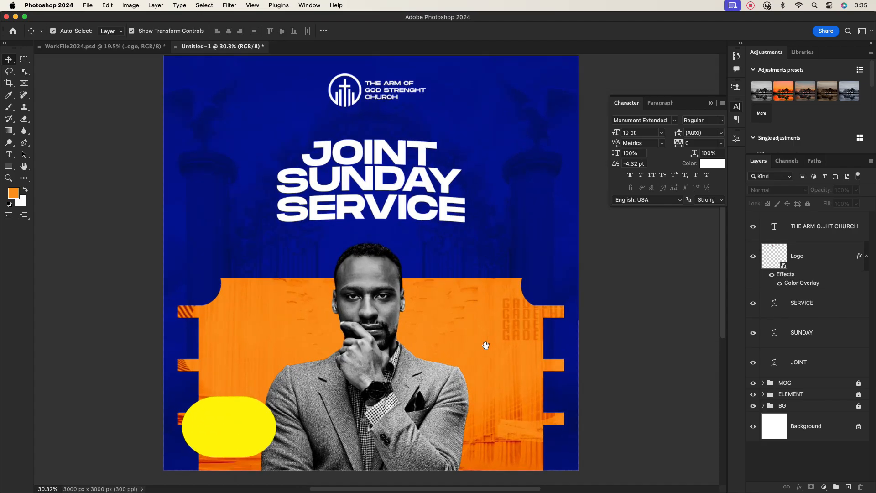
Step: Add a '25TH FEB 2024' text block on the orange panel
{"action": "left_click_drag", "start_coordinate": [485, 345], "coordinate": [454, 310]}
{"action": "key", "text": "t"}
{"action": "left_click", "coordinate": [447, 303]}
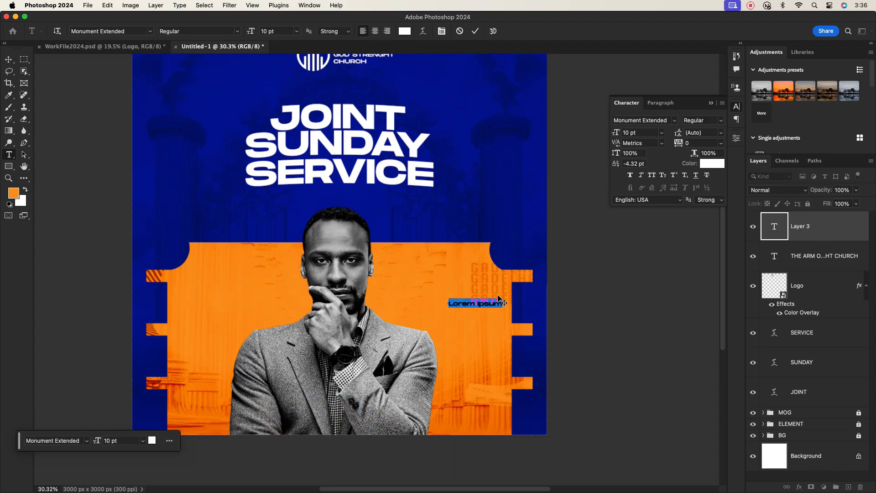
{"action": "key", "text": "BackSpace"}
{"action": "left_click", "coordinate": [473, 31]}
Step: Set the date to 16 pt Bold with 14 pt leading and shift it slightly left
{"action": "left_click", "coordinate": [661, 132]}
{"action": "left_click", "coordinate": [638, 221]}
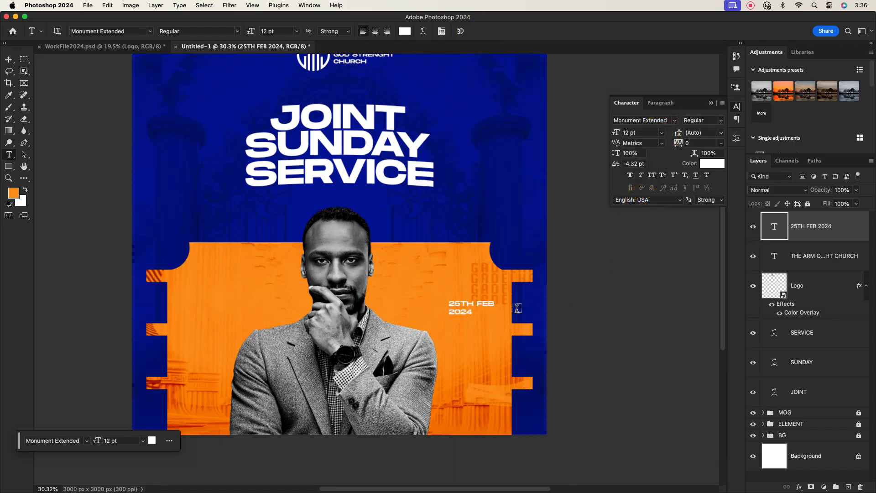
{"action": "left_click", "coordinate": [661, 132]}
{"action": "left_click", "coordinate": [638, 231]}
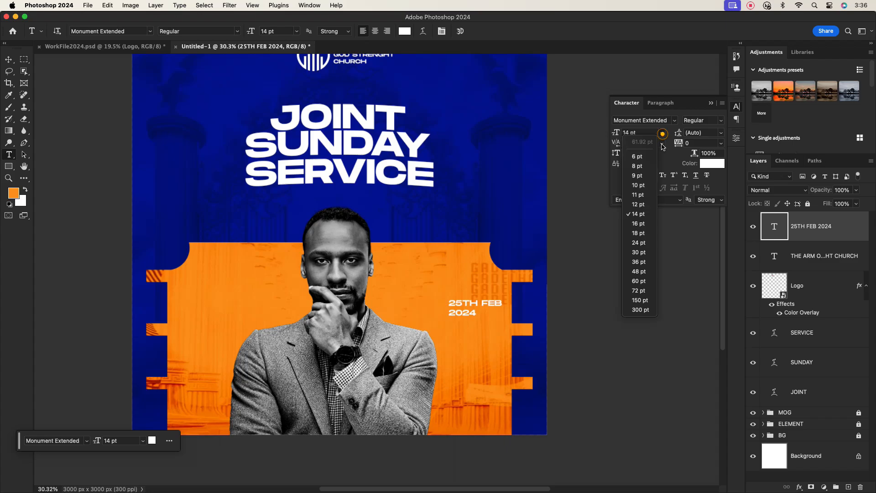
{"action": "left_click", "coordinate": [638, 223]}
{"action": "left_click", "coordinate": [721, 120]}
{"action": "left_click", "coordinate": [701, 122]}
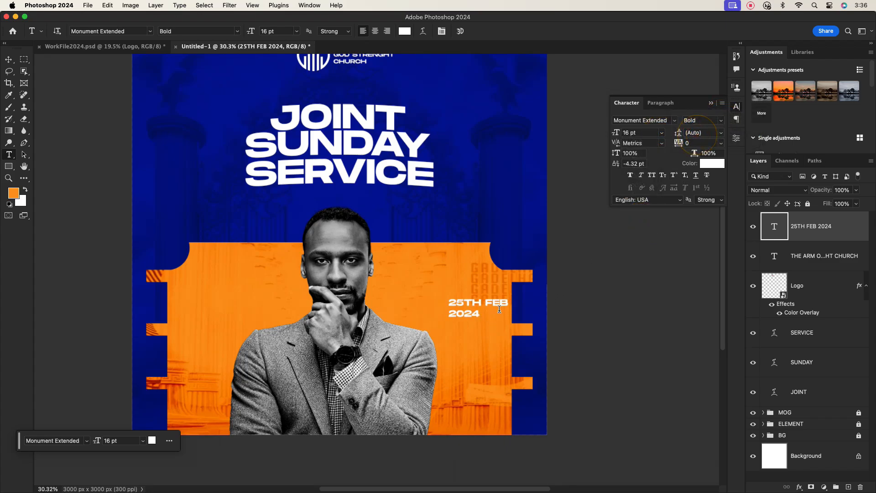
{"action": "left_click", "coordinate": [721, 133]}
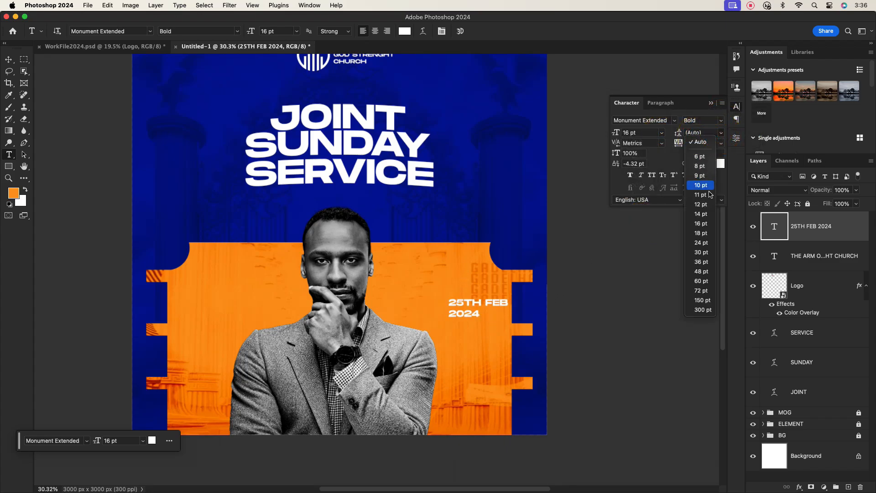
{"action": "left_click", "coordinate": [707, 211]}
{"action": "left_click", "coordinate": [8, 60]}
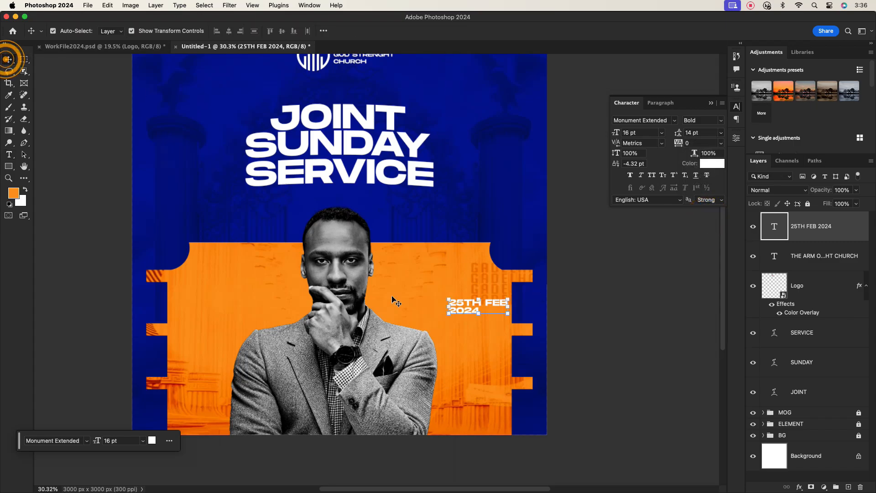
{"action": "left_click_drag", "start_coordinate": [461, 307], "coordinate": [455, 327]}
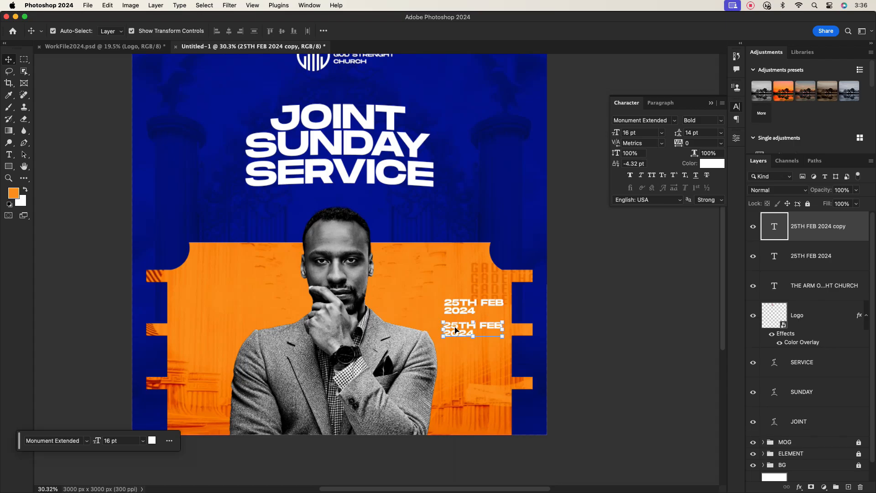
Step: Retype the duplicated date line below the original as 2PM–4PM
{"action": "double_click", "coordinate": [455, 333]}
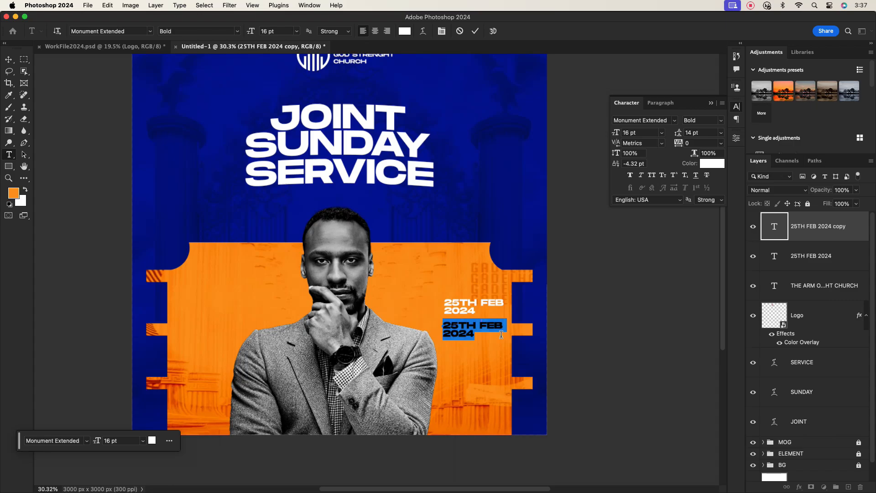
{"action": "type", "text": "2"}
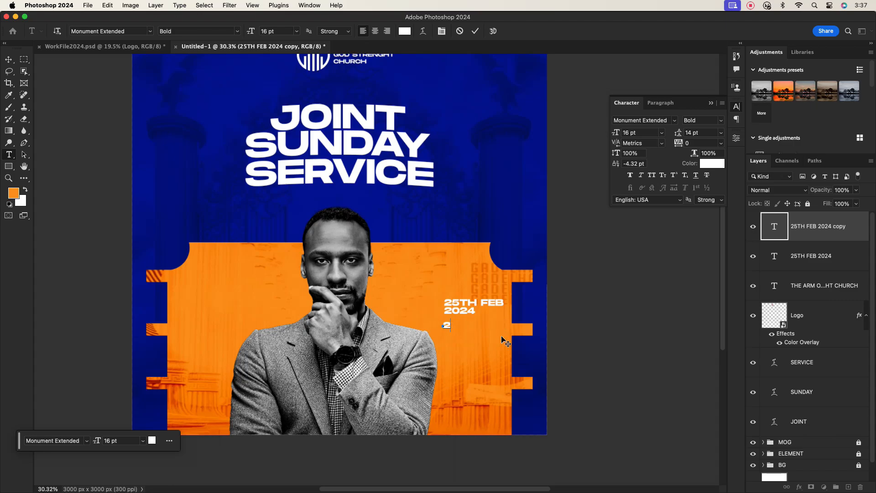
{"action": "type", "text": "PM-4PM"}
Step: Commit the 2PM–4PM text and place a duplicate of it further below
{"action": "left_click", "coordinate": [475, 31]}
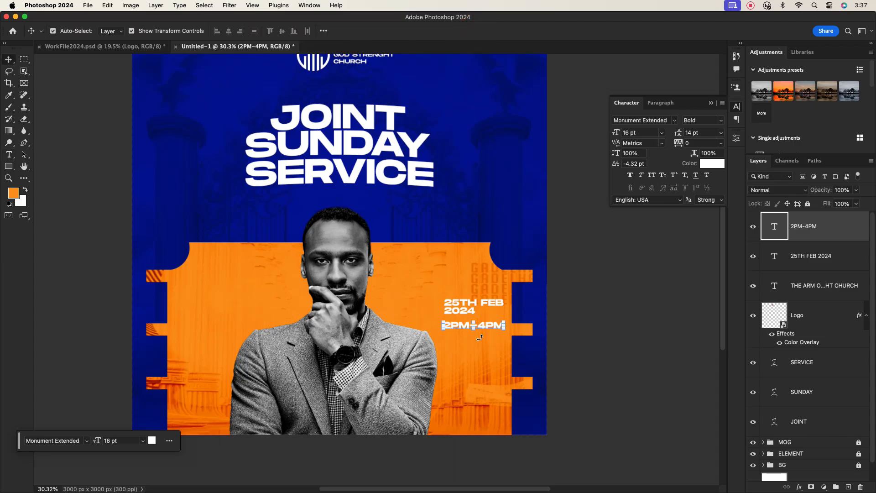
{"action": "left_click", "coordinate": [553, 354]}
{"action": "scroll", "coordinate": [477, 344], "scroll_direction": "down", "scroll_amount": 2}
{"action": "scroll", "coordinate": [477, 344], "scroll_direction": "up", "scroll_amount": 5}
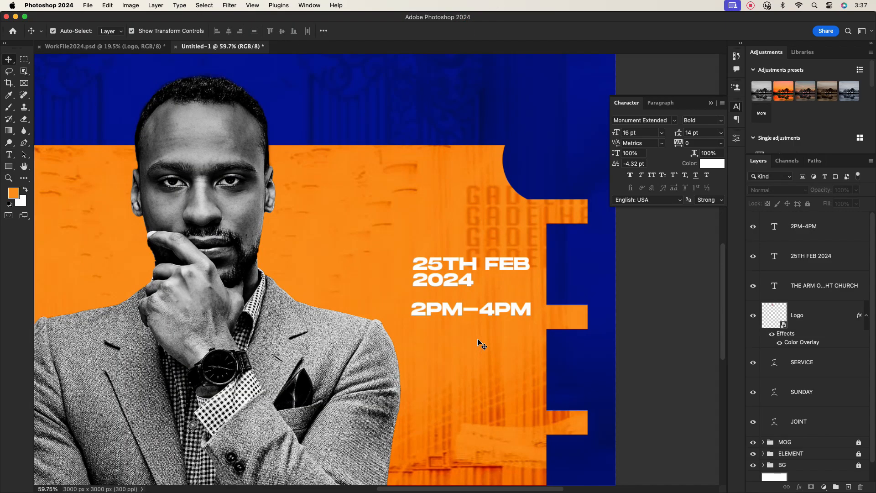
{"action": "left_click_drag", "start_coordinate": [456, 322], "coordinate": [453, 369]}
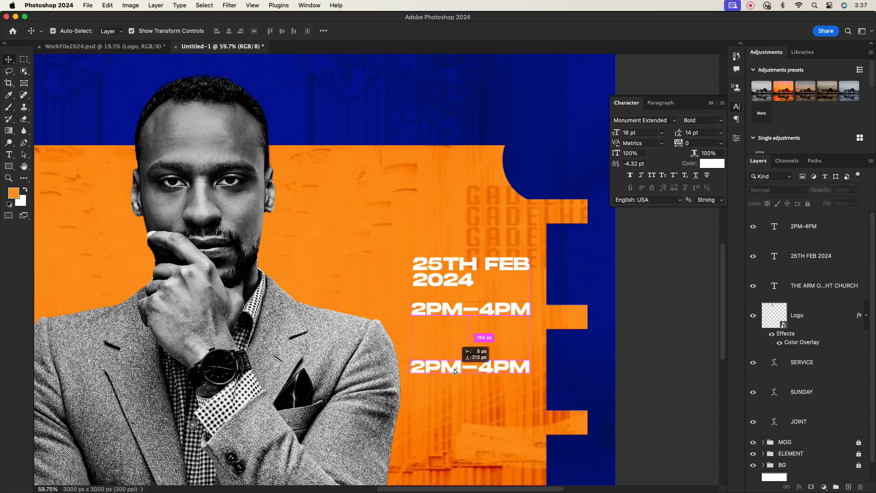
{"action": "double_click", "coordinate": [501, 369]}
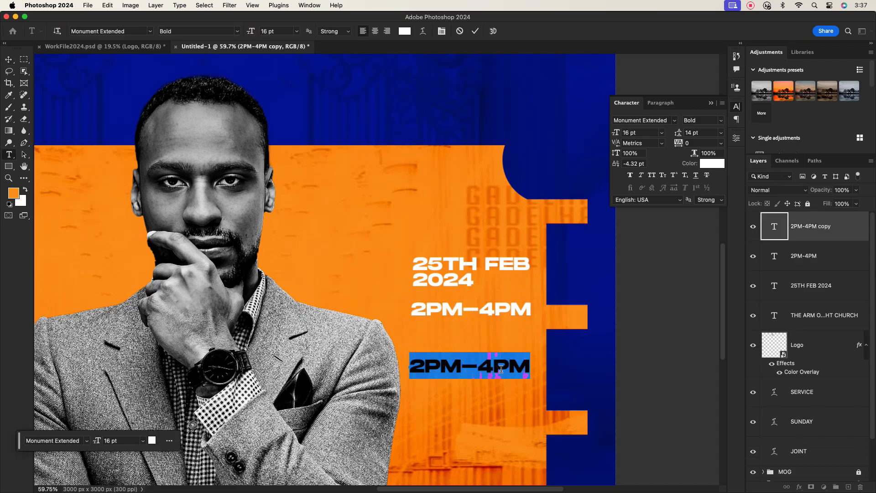
{"action": "scroll", "coordinate": [442, 316], "scroll_direction": "down", "scroll_amount": 4}
{"action": "left_click", "coordinate": [406, 167]}
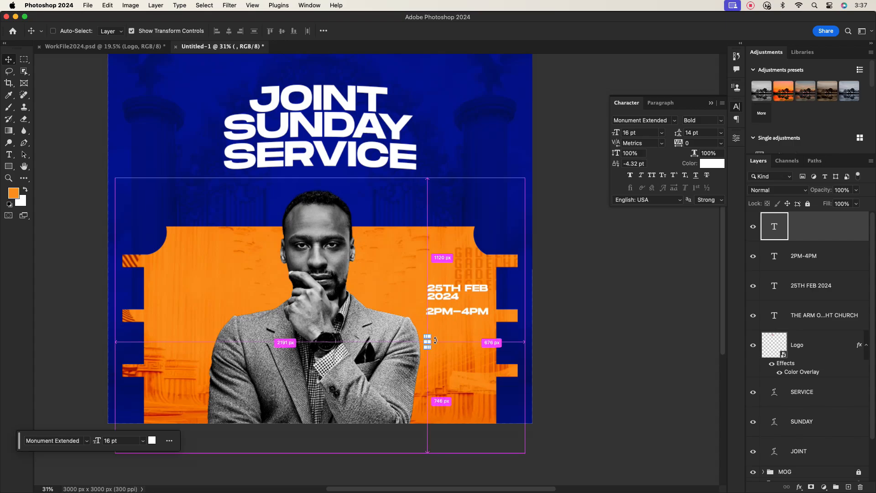
{"action": "key", "text": "super+z"}
{"action": "scroll", "coordinate": [414, 205], "scroll_direction": "up", "scroll_amount": 4}
{"action": "scroll", "coordinate": [414, 205], "scroll_direction": "down", "scroll_amount": 5}
{"action": "left_click_drag", "start_coordinate": [409, 151], "coordinate": [401, 192]}
{"action": "scroll", "coordinate": [456, 369], "scroll_direction": "up", "scroll_amount": 1}
Step: Replace the copy's text with 'THE ARM OF GOD STRENGTH CHURCH INTERNATIONAL'
{"action": "double_click", "coordinate": [456, 367]}
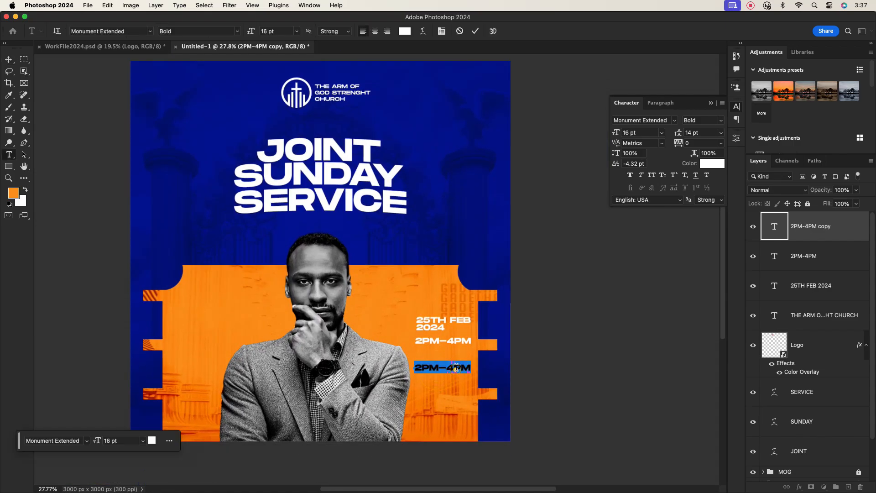
{"action": "type", "text": "THEW"}
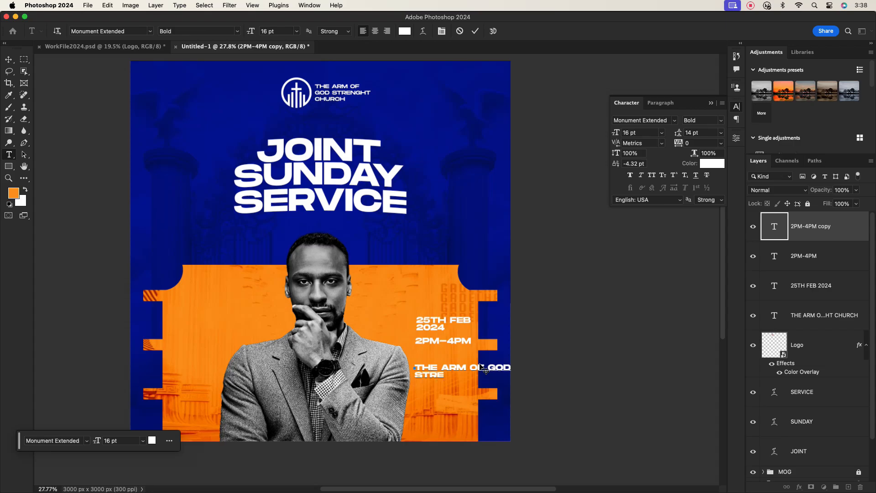
{"action": "type", "text": "NGTH CHUR INTE"}
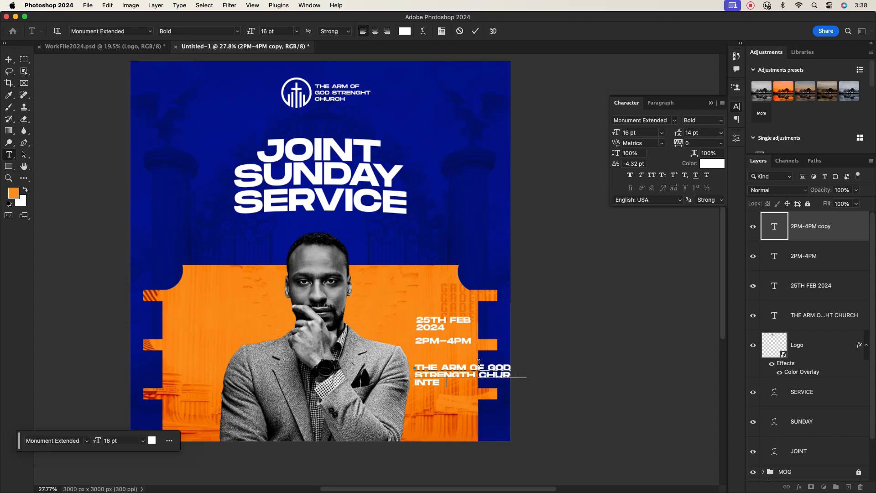
{"action": "type", "text": "RNATIONAL"}
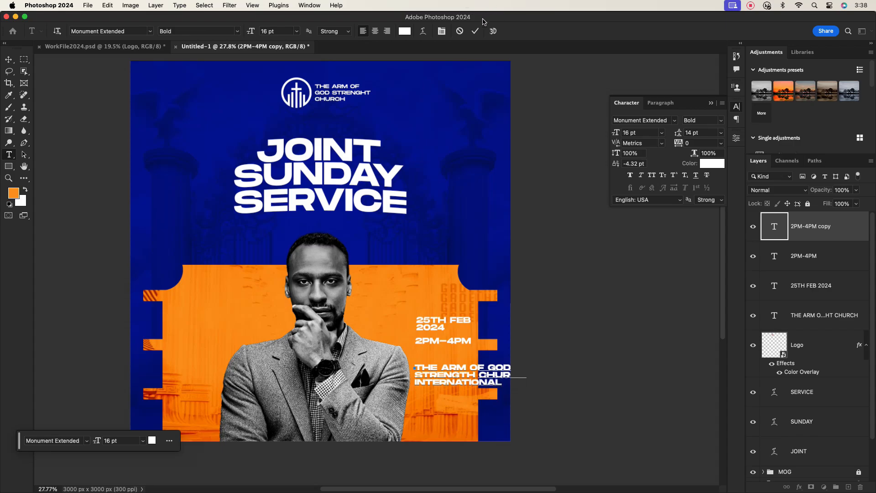
{"action": "left_click", "coordinate": [474, 31]}
{"action": "key", "text": "v"}
{"action": "left_click", "coordinate": [660, 133]}
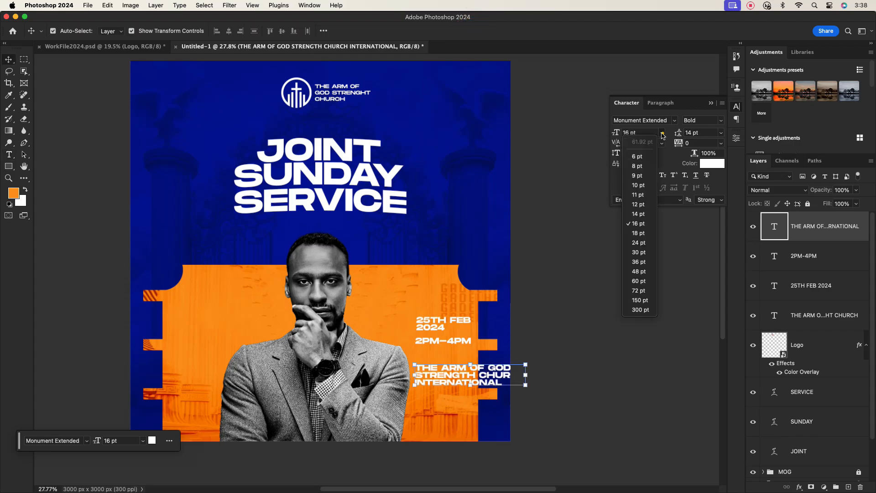
Step: Shrink the church name block to 10 pt and scale it down
{"action": "left_click", "coordinate": [641, 185]}
{"action": "scroll", "coordinate": [439, 381], "scroll_direction": "up", "scroll_amount": 3}
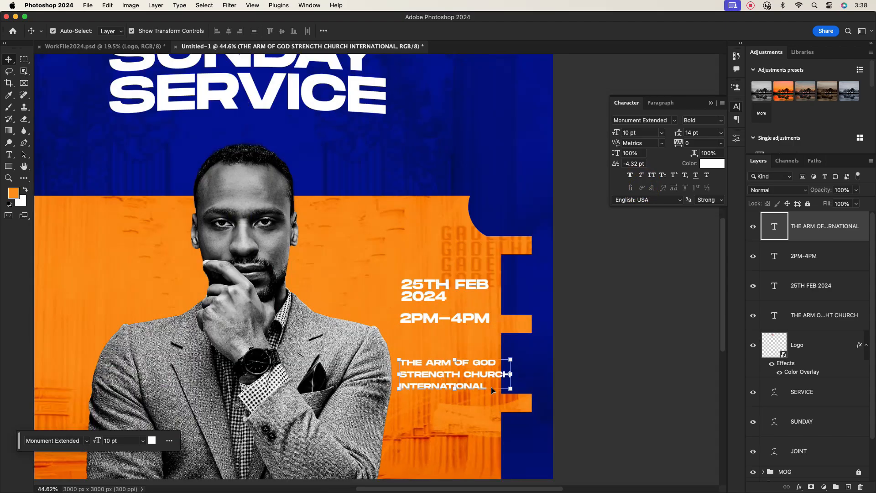
{"action": "left_click_drag", "start_coordinate": [510, 374], "coordinate": [445, 372]}
{"action": "left_click", "coordinate": [498, 32]}
{"action": "scroll", "coordinate": [477, 358], "scroll_direction": "down", "scroll_amount": 4}
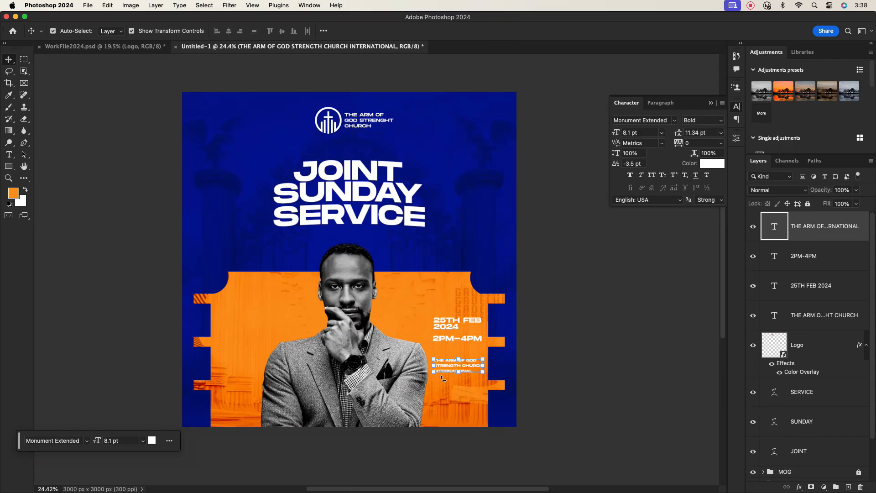
{"action": "scroll", "coordinate": [459, 363], "scroll_direction": "up", "scroll_amount": 5}
Step: Break 2PM–4PM onto two lines after the dash and enlarge it proportionally
{"action": "double_click", "coordinate": [465, 312]}
{"action": "left_click", "coordinate": [463, 311]}
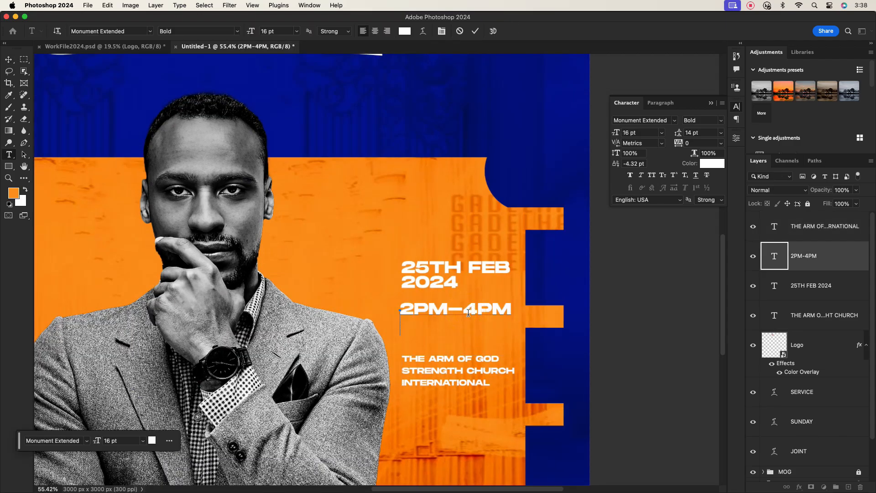
{"action": "key", "text": "Return"}
{"action": "left_click", "coordinate": [475, 31]}
{"action": "left_click_drag", "start_coordinate": [462, 317], "coordinate": [490, 319]}
{"action": "key", "text": "super+z"}
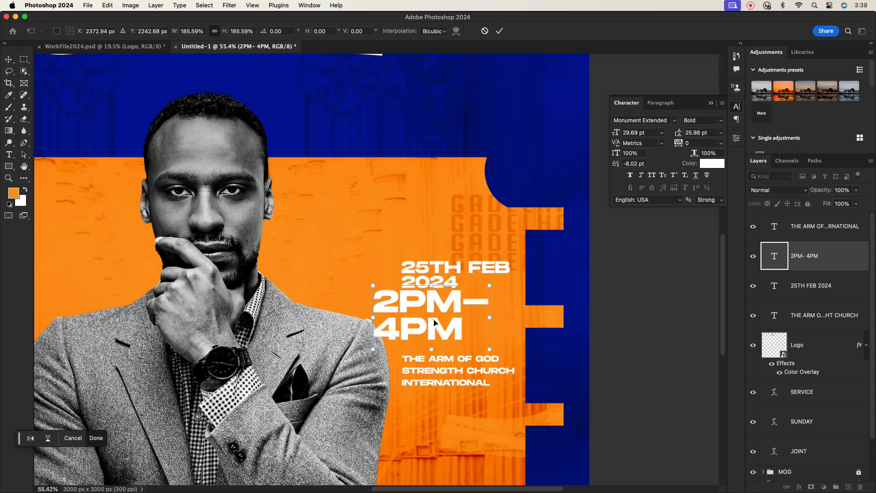
{"action": "left_click_drag", "start_coordinate": [433, 326], "coordinate": [461, 329]}
{"action": "left_click", "coordinate": [499, 31]}
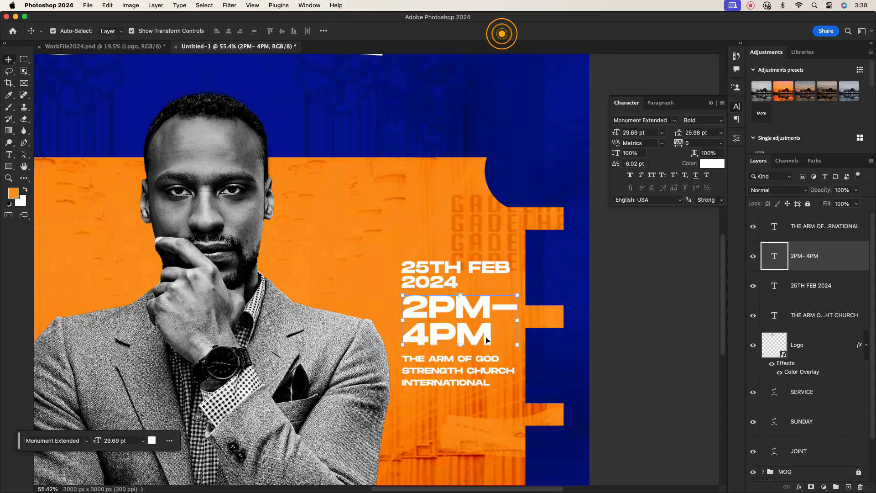
Step: Reposition the church name and time texts so they are evenly spaced
{"action": "left_click_drag", "start_coordinate": [436, 365], "coordinate": [437, 402]}
{"action": "left_click_drag", "start_coordinate": [440, 327], "coordinate": [438, 346]}
{"action": "left_click_drag", "start_coordinate": [437, 401], "coordinate": [433, 404]}
{"action": "scroll", "coordinate": [443, 363], "scroll_direction": "down", "scroll_amount": 5}
{"action": "left_click", "coordinate": [447, 305]}
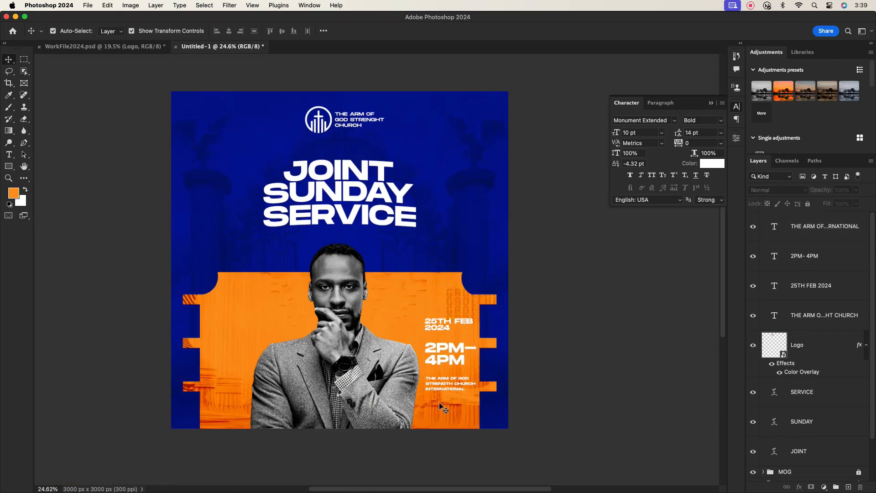
{"action": "scroll", "coordinate": [445, 401], "scroll_direction": "up", "scroll_amount": 5}
Step: Recolour the 2PM–4PM text, trying a sampled dark blue before settling on white
{"action": "left_click", "coordinate": [476, 299]}
{"action": "left_click", "coordinate": [708, 164]}
{"action": "left_click", "coordinate": [560, 350]}
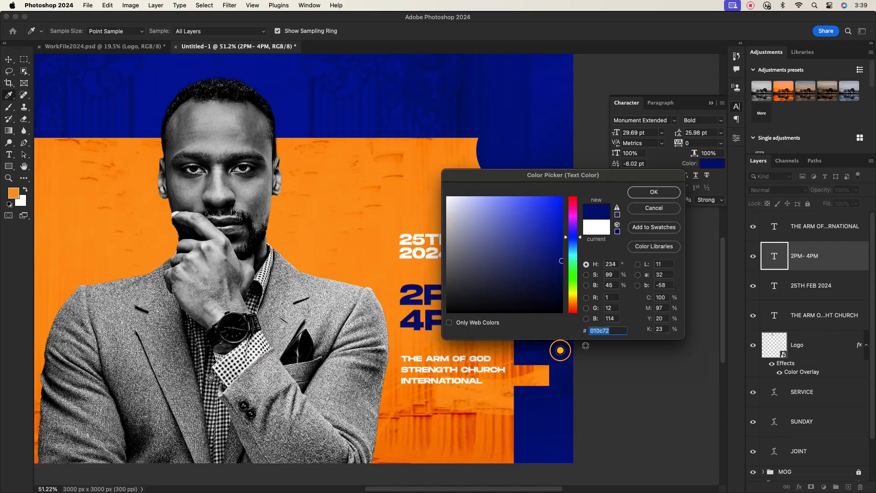
{"action": "left_click", "coordinate": [650, 193]}
{"action": "left_click", "coordinate": [464, 254]}
{"action": "scroll", "coordinate": [529, 334], "scroll_direction": "down", "scroll_amount": 3}
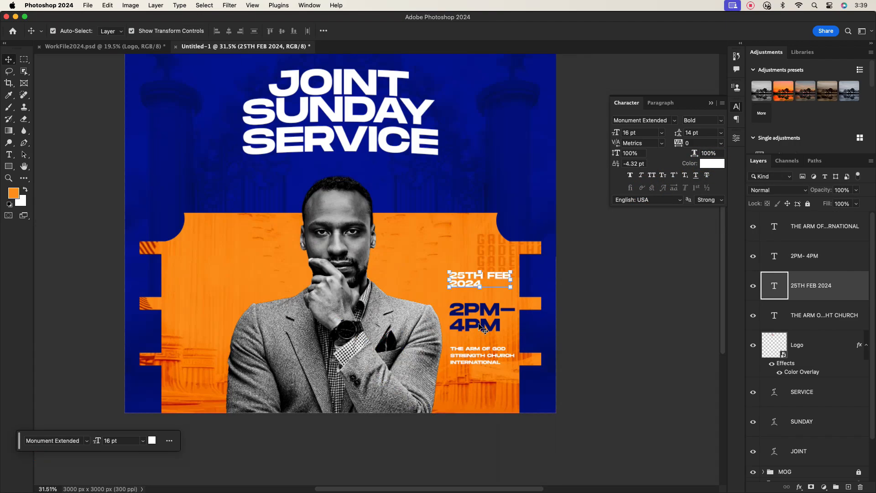
{"action": "left_click", "coordinate": [483, 326]}
{"action": "left_click", "coordinate": [708, 163]}
{"action": "left_click", "coordinate": [709, 164]}
{"action": "left_click", "coordinate": [653, 192]}
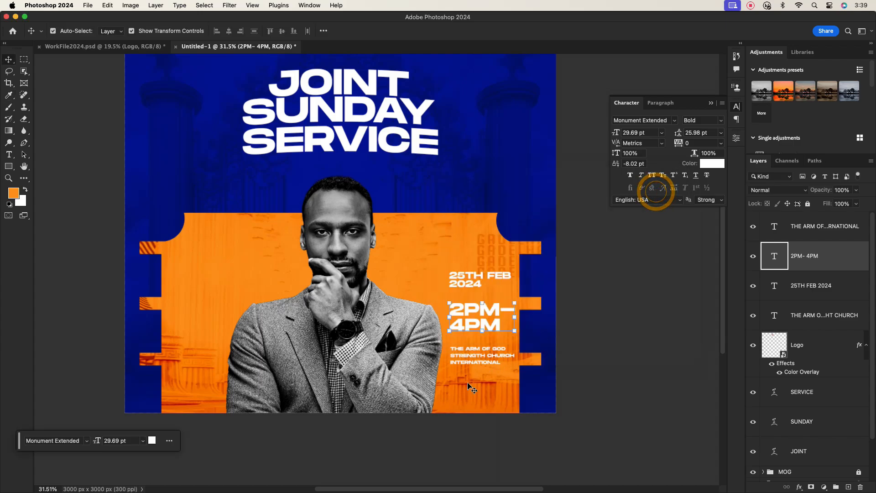
{"action": "left_click", "coordinate": [465, 379]}
{"action": "scroll", "coordinate": [478, 372], "scroll_direction": "up", "scroll_amount": 5}
{"action": "left_click", "coordinate": [486, 325]}
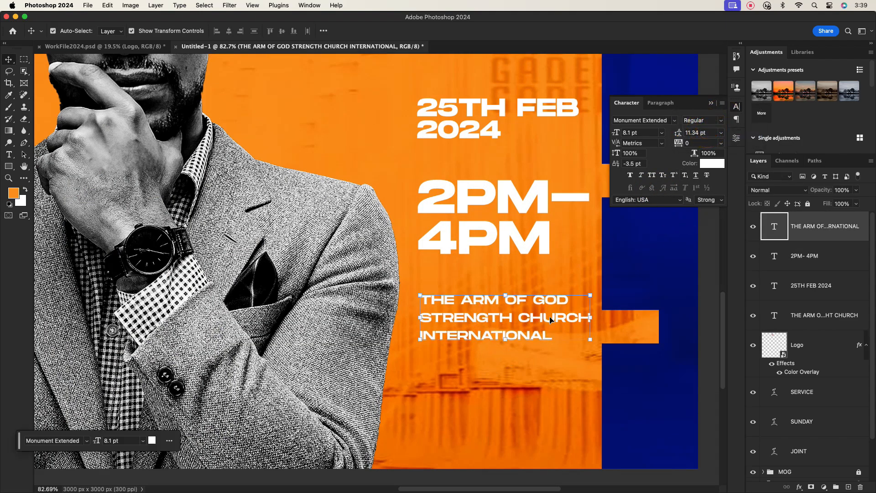
Step: Add the church's street address lines, ending in England, beneath its name
{"action": "scroll", "coordinate": [485, 336], "scroll_direction": "down", "scroll_amount": 2}
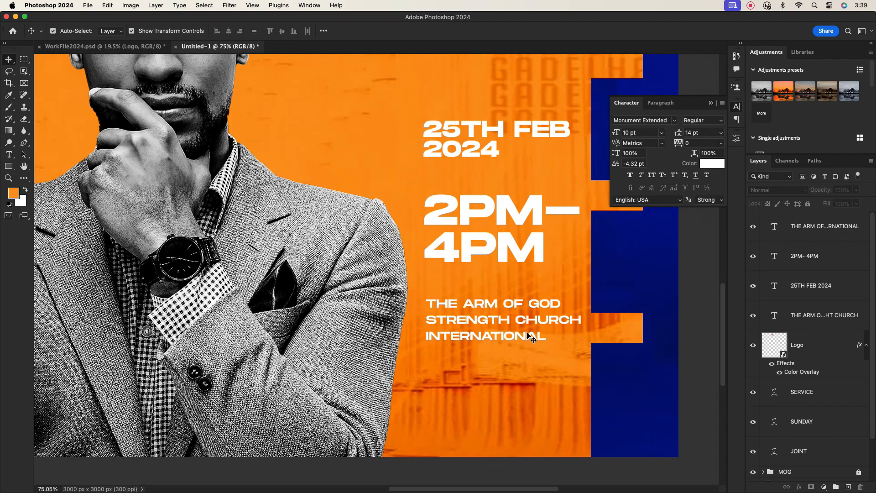
{"action": "double_click", "coordinate": [538, 339]}
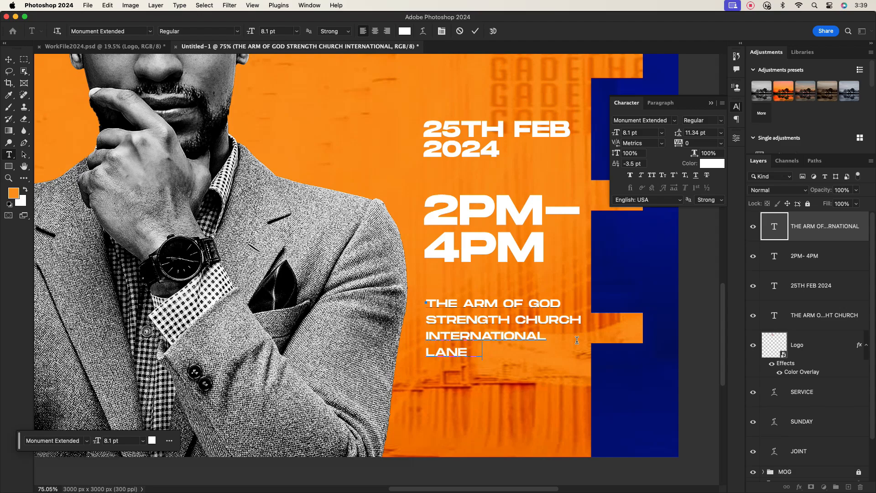
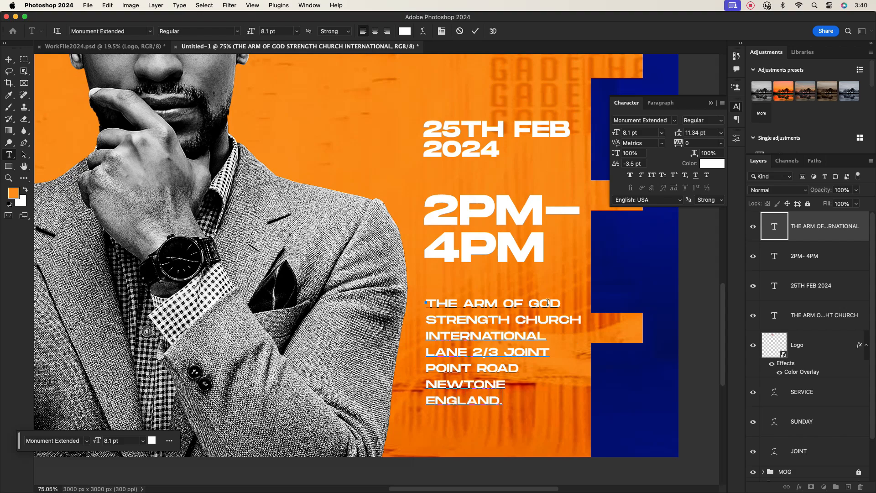
{"action": "left_click", "coordinate": [476, 31]}
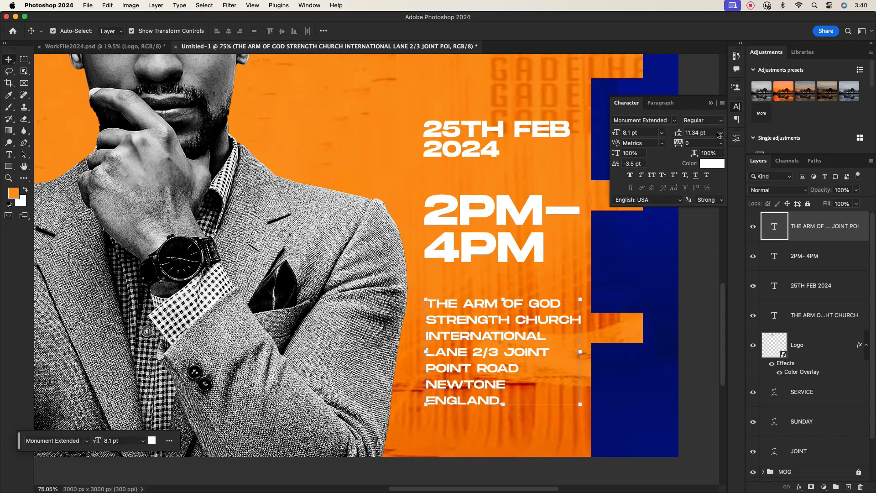
Step: Tighten the address block's leading to 9 pt
{"action": "left_click", "coordinate": [719, 133]}
{"action": "left_click", "coordinate": [695, 180]}
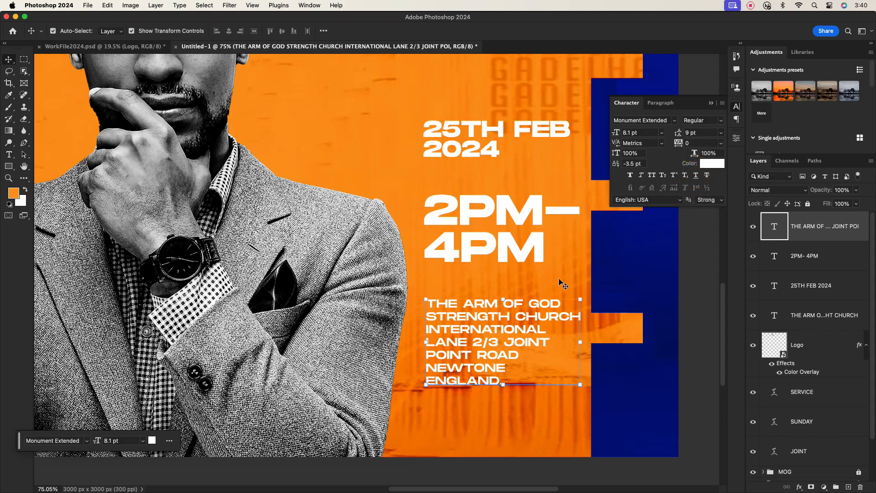
{"action": "left_click", "coordinate": [499, 279]}
{"action": "scroll", "coordinate": [497, 341], "scroll_direction": "down", "scroll_amount": 5}
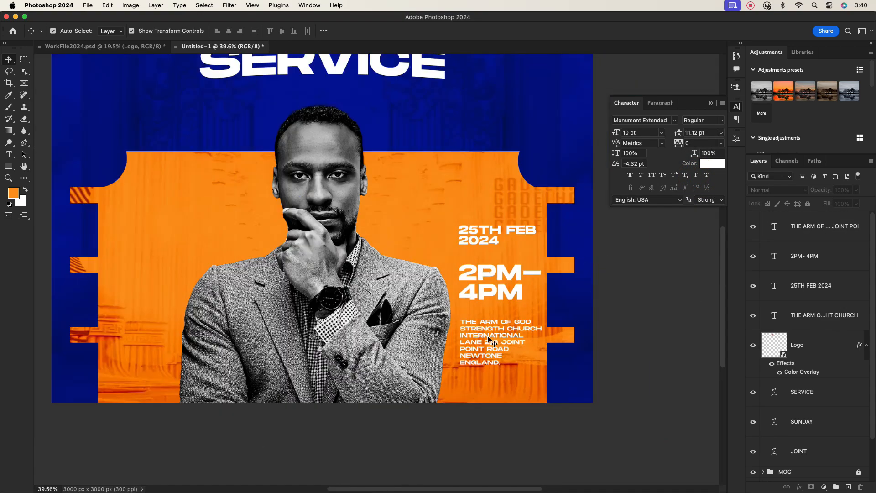
Step: Nudge the address text up slightly and select the date layer
{"action": "left_click_drag", "start_coordinate": [491, 340], "coordinate": [490, 335]}
{"action": "left_click", "coordinate": [499, 272]}
{"action": "left_click", "coordinate": [616, 294]}
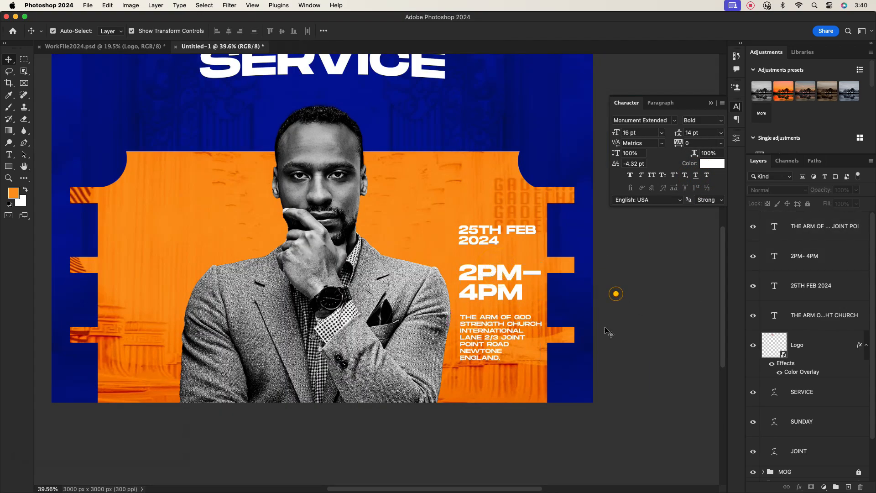
{"action": "left_click", "coordinate": [479, 238]}
{"action": "scroll", "coordinate": [477, 236], "scroll_direction": "up", "scroll_amount": 3}
Step: Put FEB on its own line so the date stacks as 25TH / FEB / 2024
{"action": "double_click", "coordinate": [506, 230]}
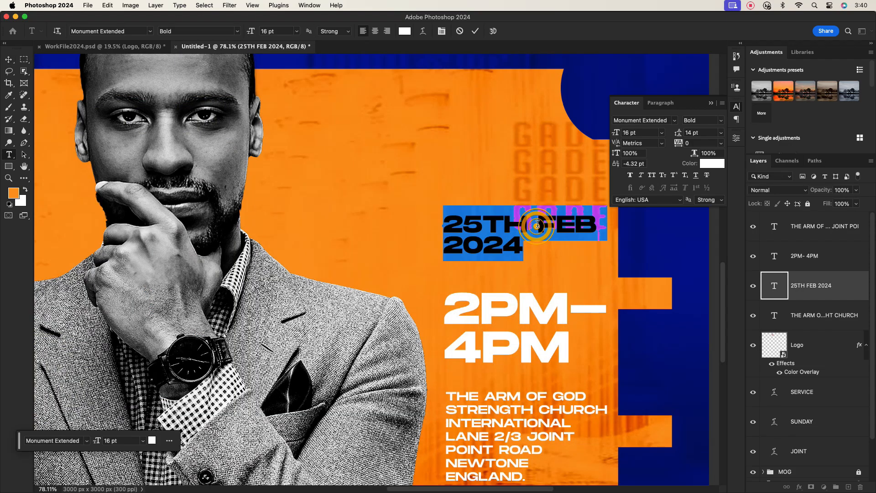
{"action": "left_click", "coordinate": [537, 224]}
{"action": "left_click", "coordinate": [542, 223]}
{"action": "key", "text": "BackSpace"}
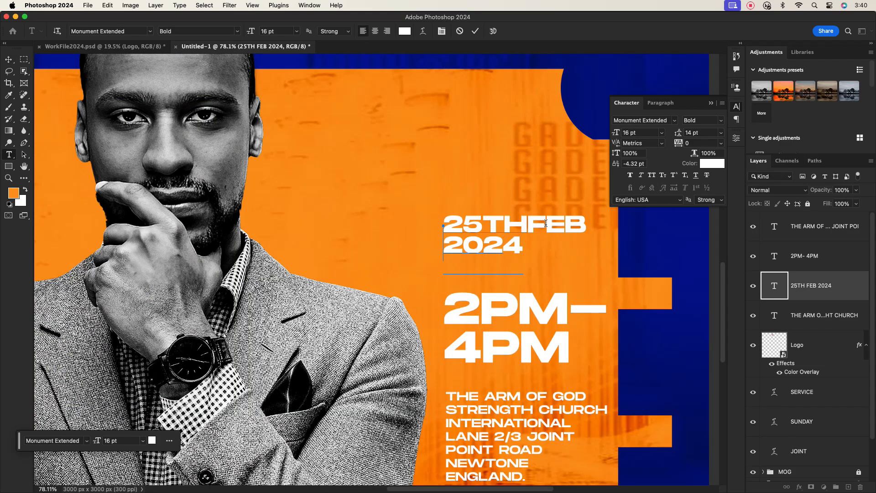
{"action": "key", "text": "Return"}
{"action": "left_click", "coordinate": [475, 31]}
{"action": "key", "text": "v"}
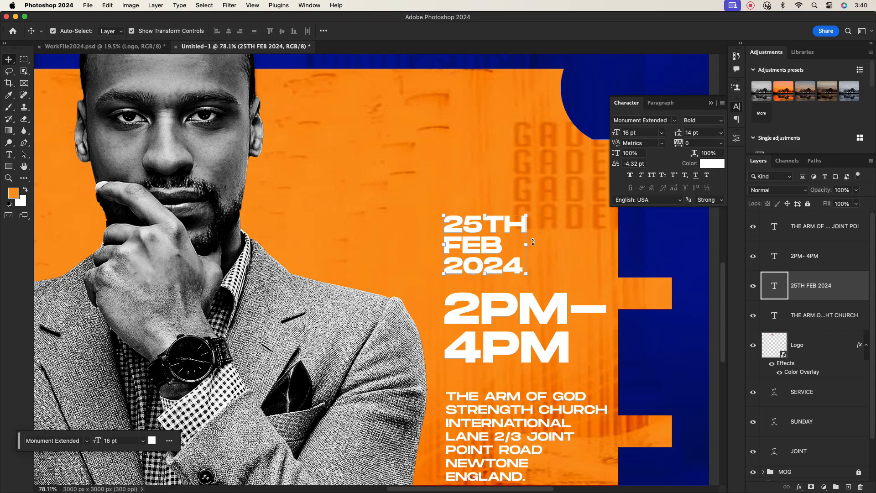
Step: Scale the date up to about 136% and align its left edge with the texts below
{"action": "left_click_drag", "start_coordinate": [527, 243], "coordinate": [551, 240]}
{"action": "left_click_drag", "start_coordinate": [485, 248], "coordinate": [504, 216]}
{"action": "scroll", "coordinate": [503, 260], "scroll_direction": "down", "scroll_amount": 7}
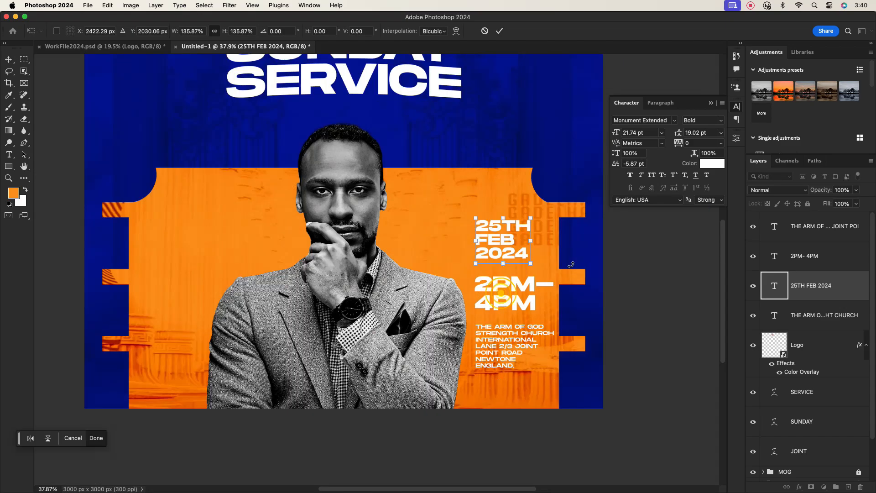
{"action": "left_click", "coordinate": [499, 31]}
{"action": "left_click", "coordinate": [618, 328]}
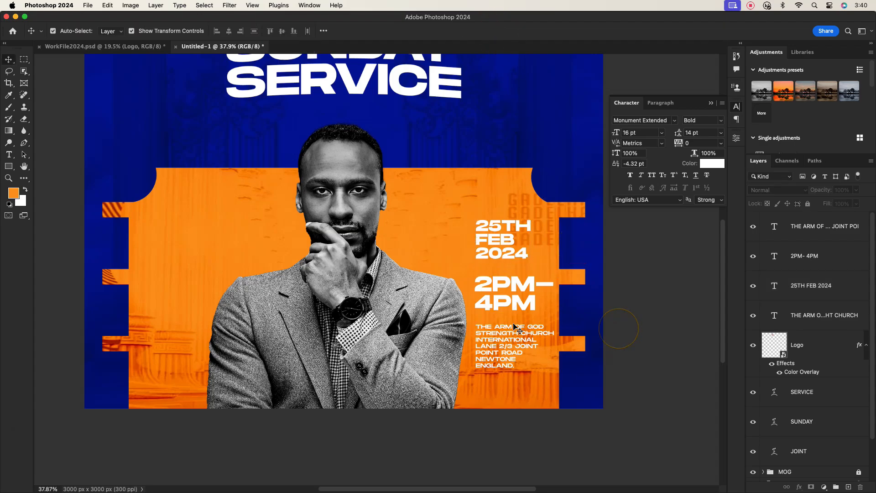
{"action": "scroll", "coordinate": [514, 327], "scroll_direction": "up", "scroll_amount": 1}
{"action": "left_click", "coordinate": [502, 352]}
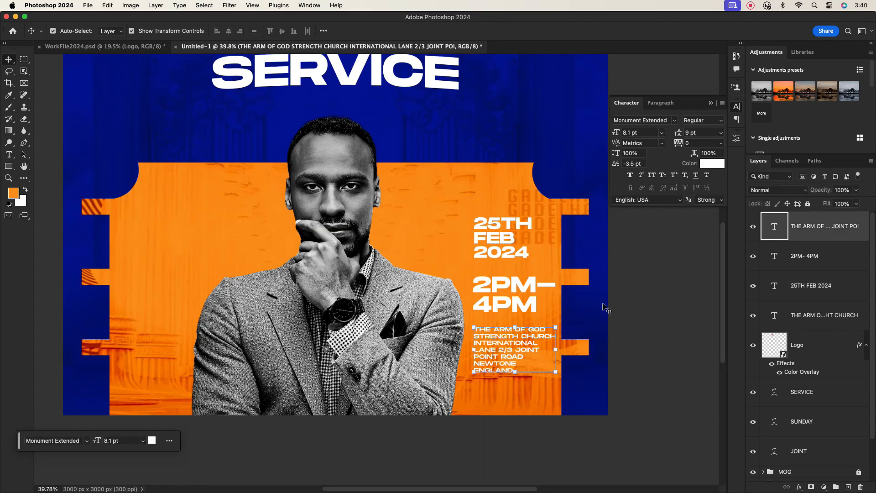
{"action": "left_click", "coordinate": [585, 299]}
{"action": "left_click", "coordinate": [657, 291]}
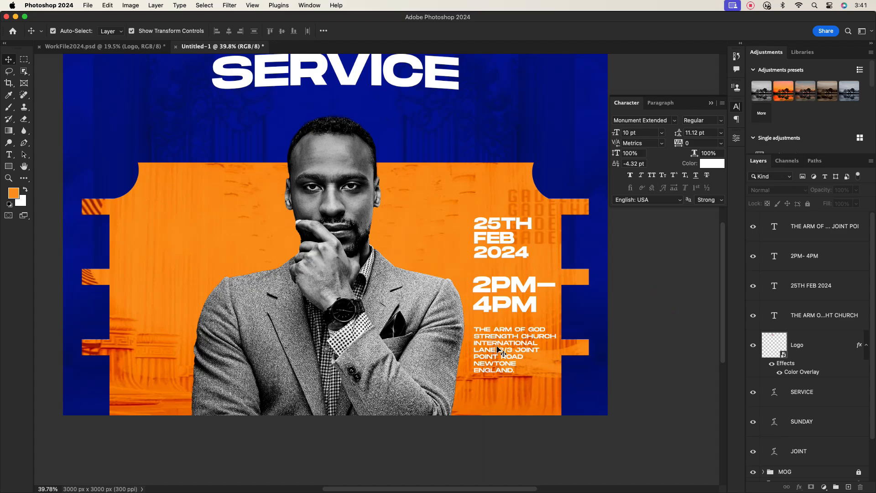
Step: Rearrange the time, date and address texts and add a FOR MORE INFO line below
{"action": "left_click_drag", "start_coordinate": [500, 286], "coordinate": [147, 305]}
{"action": "left_click_drag", "start_coordinate": [493, 242], "coordinate": [494, 276]}
{"action": "left_click_drag", "start_coordinate": [493, 342], "coordinate": [498, 383]}
{"action": "double_click", "coordinate": [498, 383]}
{"action": "type", "text": "FOR MORE INFO"}
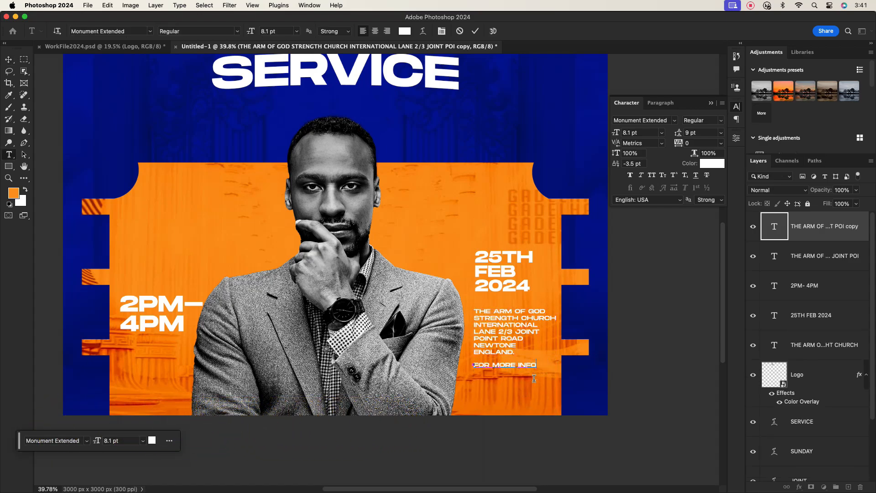
{"action": "left_click", "coordinate": [475, 31]}
{"action": "key", "text": "v"}
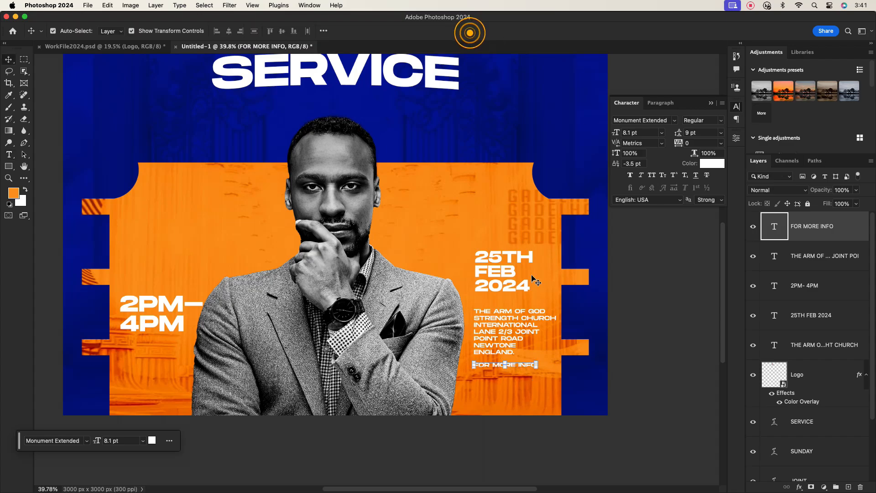
Step: Duplicate FOR MORE INFO beneath itself and retype the copy as the phone number
{"action": "scroll", "coordinate": [516, 371], "scroll_direction": "up", "scroll_amount": 5}
{"action": "left_click_drag", "start_coordinate": [499, 346], "coordinate": [499, 377], "text": "alt"}
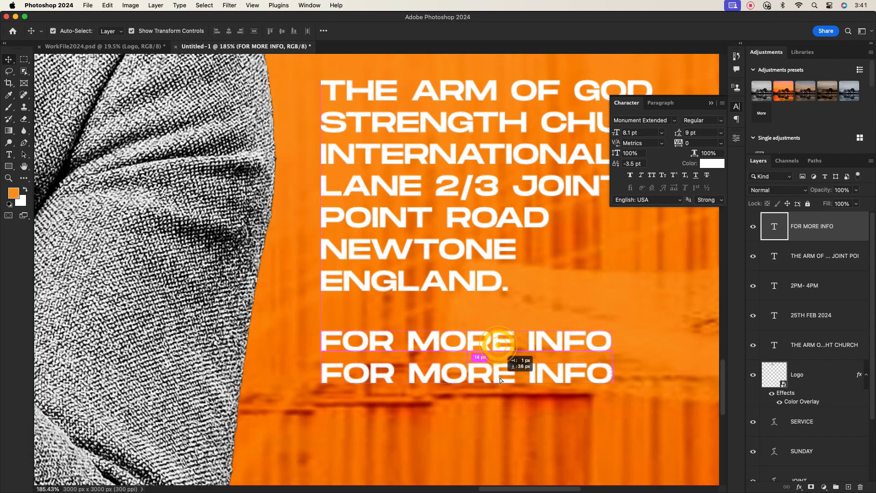
{"action": "double_click", "coordinate": [499, 378]}
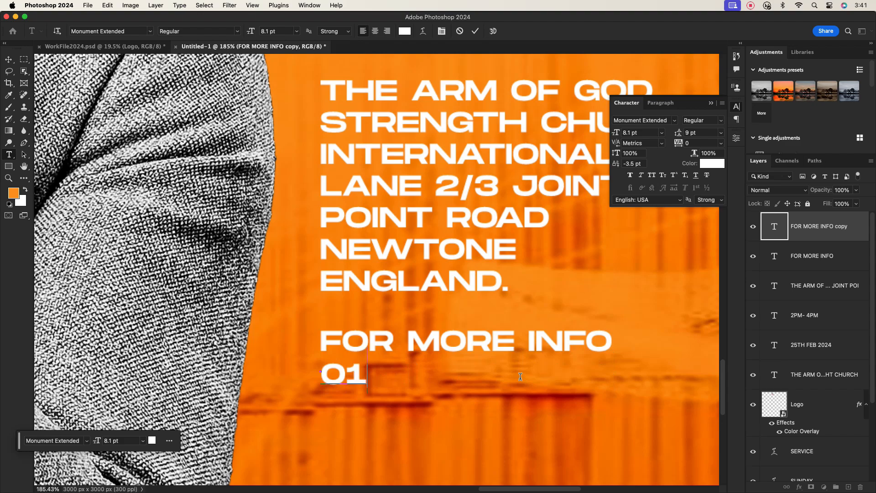
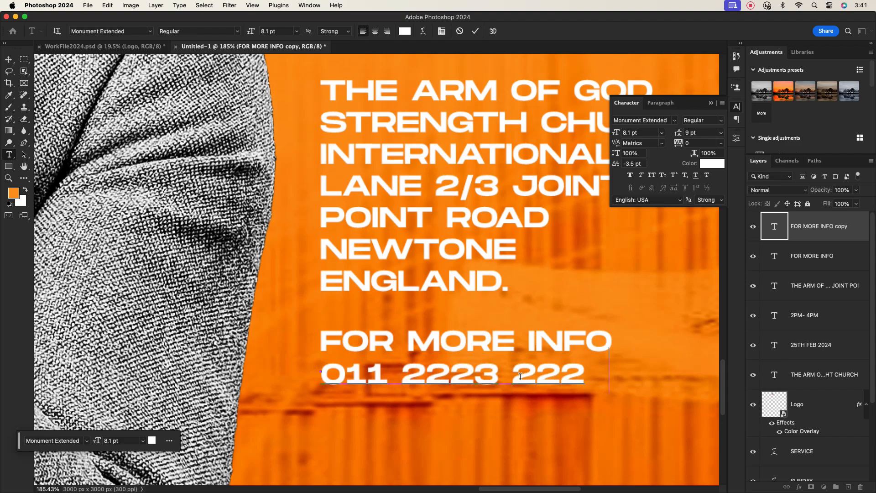
{"action": "left_click", "coordinate": [476, 30]}
{"action": "key", "text": "v"}
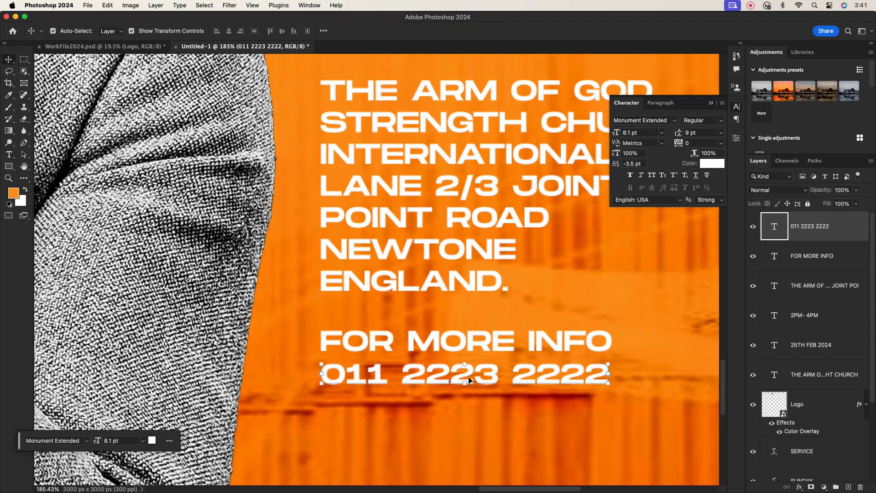
Step: Set the phone number text to 10 pt
{"action": "left_click", "coordinate": [661, 132]}
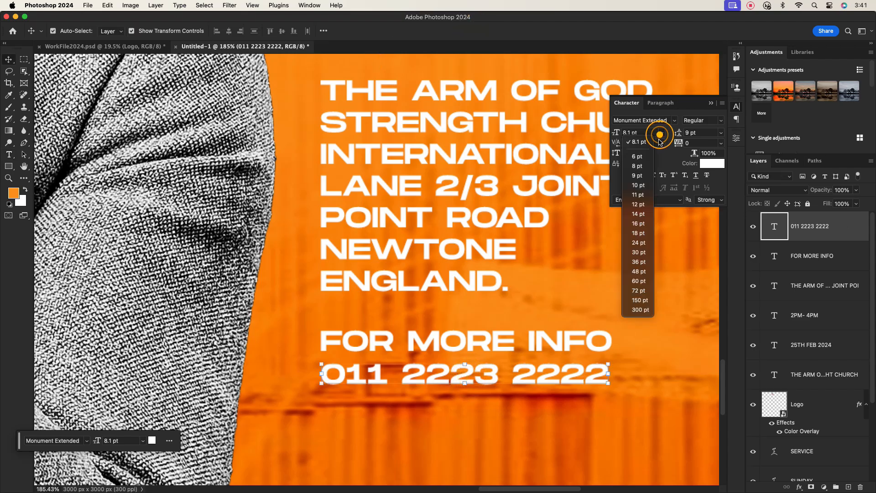
{"action": "left_click", "coordinate": [638, 217]}
{"action": "scroll", "coordinate": [563, 347], "scroll_direction": "down", "scroll_amount": 5}
{"action": "scroll", "coordinate": [564, 347], "scroll_direction": "up", "scroll_amount": 3}
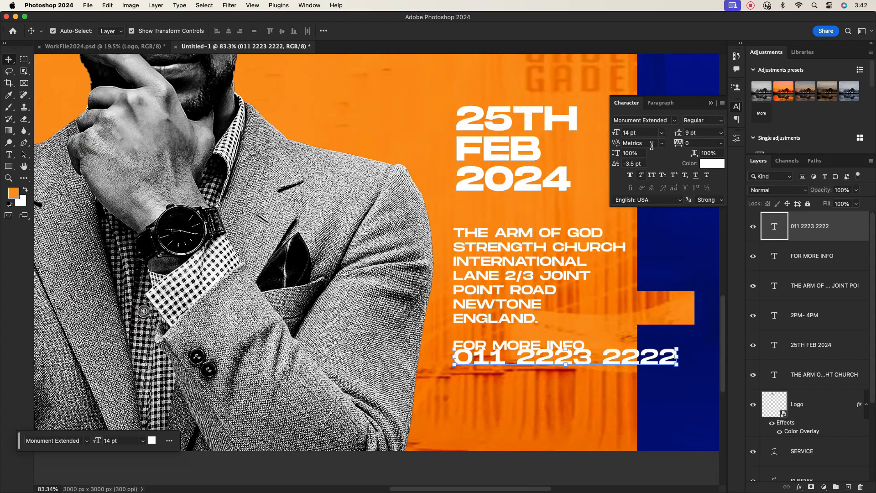
{"action": "left_click", "coordinate": [661, 132]}
{"action": "left_click", "coordinate": [638, 177]}
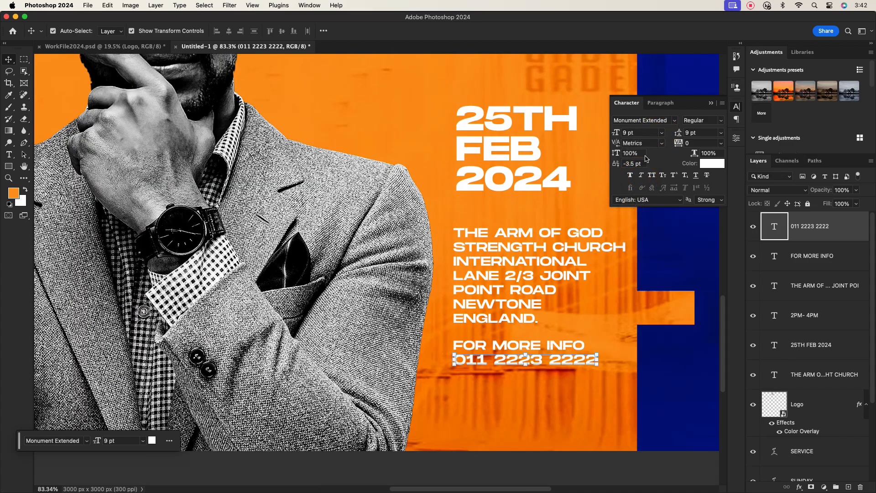
{"action": "left_click", "coordinate": [640, 135]}
{"action": "key", "text": "Up"}
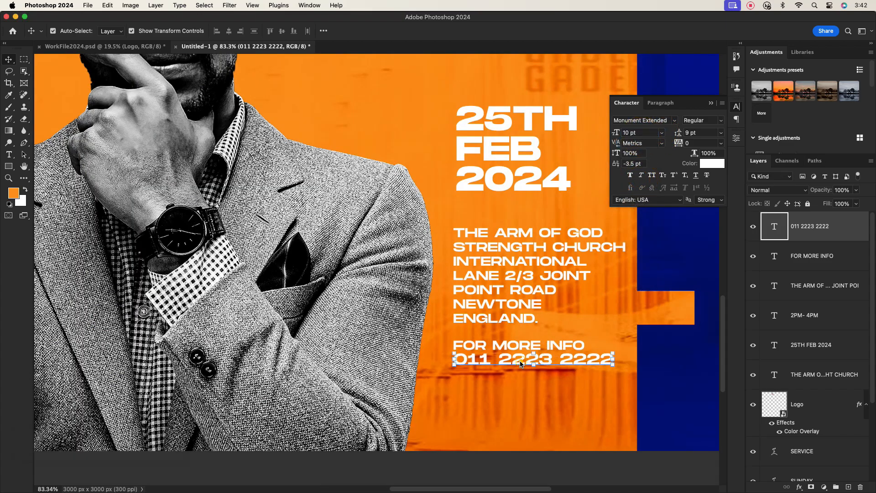
{"action": "key", "text": "super+t"}
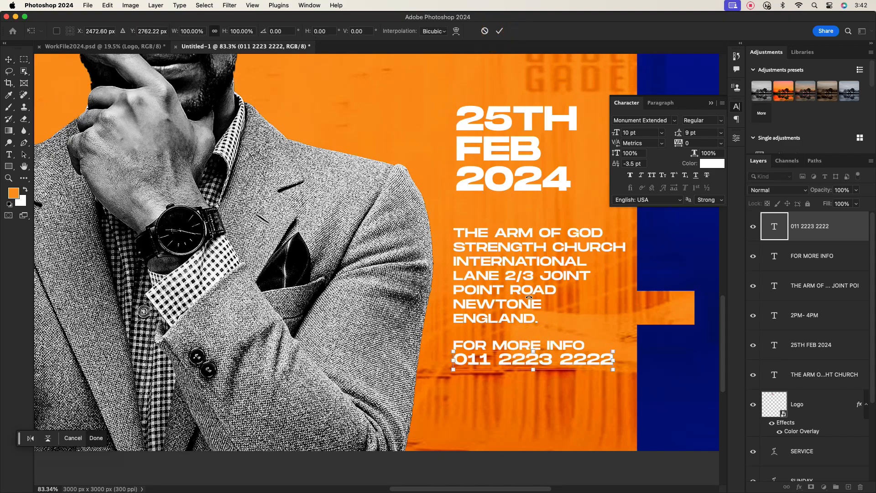
{"action": "scroll", "coordinate": [517, 341], "scroll_direction": "up", "scroll_amount": 5}
{"action": "left_click", "coordinate": [499, 31]}
Step: Shrink the FOR MORE INFO heading to 6 pt
{"action": "left_click", "coordinate": [517, 346]}
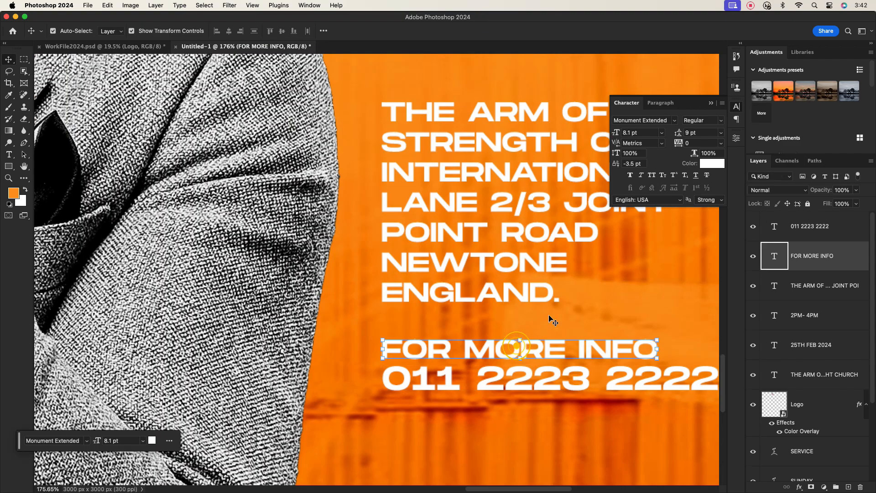
{"action": "left_click", "coordinate": [661, 132]}
{"action": "left_click", "coordinate": [639, 156]}
{"action": "scroll", "coordinate": [515, 311], "scroll_direction": "down", "scroll_amount": 5}
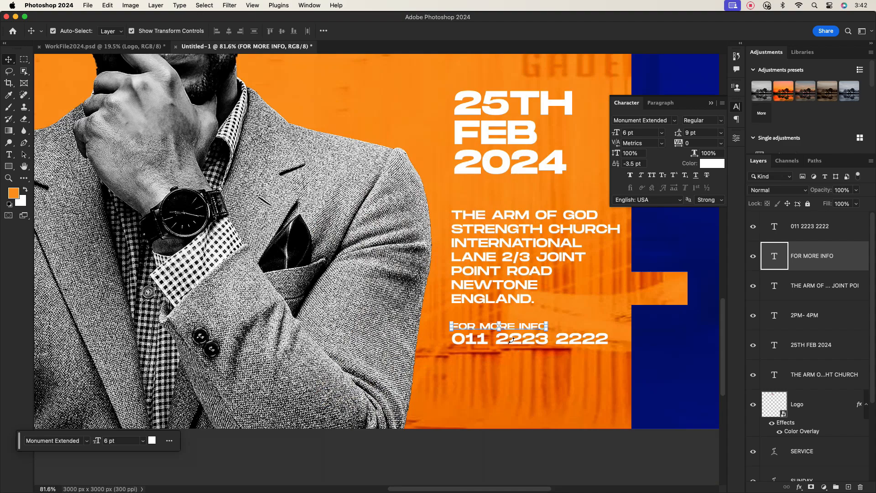
{"action": "key", "text": "super+t"}
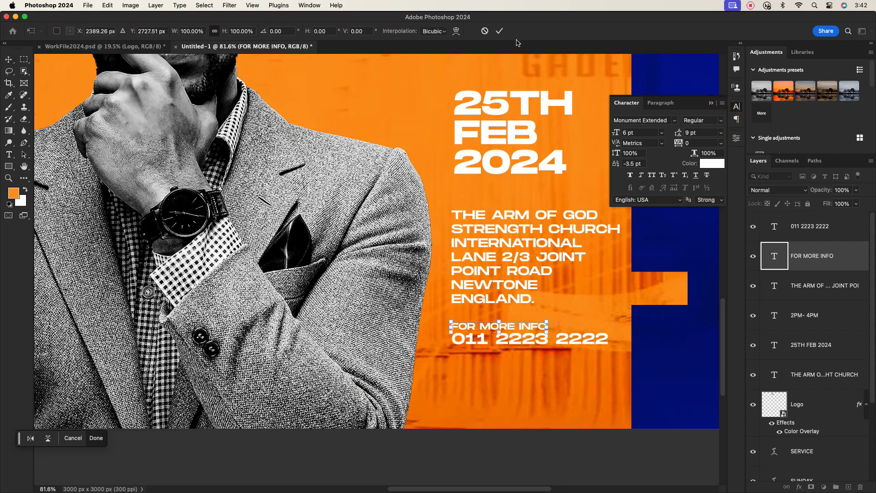
{"action": "left_click", "coordinate": [499, 31]}
Step: Make the phone number Bold and stack a duplicate copy just below it
{"action": "left_click", "coordinate": [586, 338]}
{"action": "left_click", "coordinate": [718, 120]}
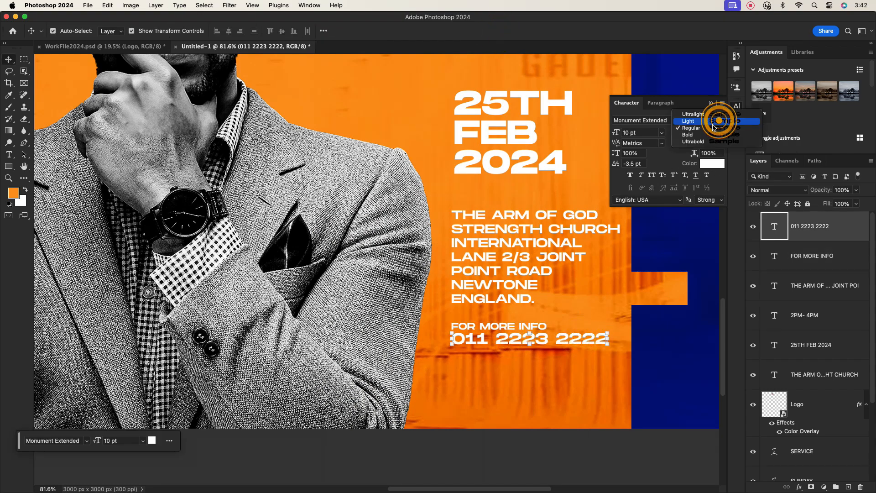
{"action": "left_click", "coordinate": [712, 134]}
{"action": "left_click_drag", "start_coordinate": [537, 345], "coordinate": [534, 376]}
{"action": "key", "text": "Up"}
{"action": "key", "text": "Up"}
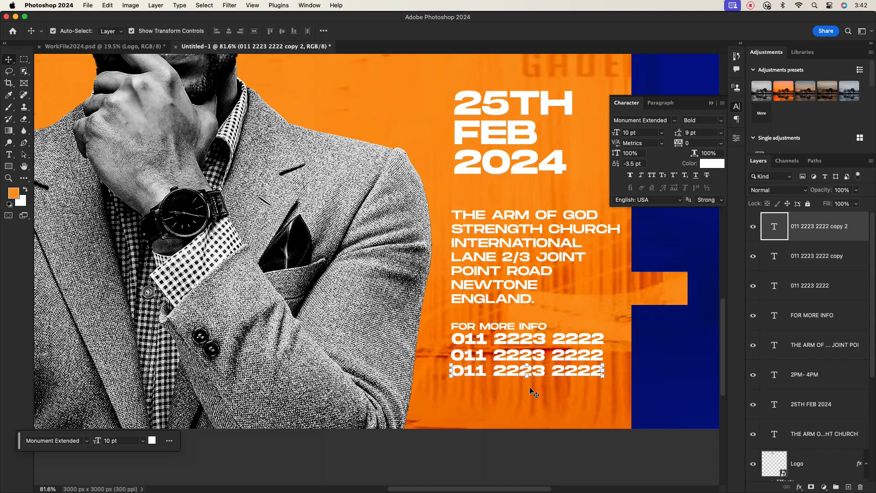
{"action": "left_click", "coordinate": [530, 390]}
{"action": "scroll", "coordinate": [520, 325], "scroll_direction": "down", "scroll_amount": 5}
{"action": "scroll", "coordinate": [513, 327], "scroll_direction": "up", "scroll_amount": 2}
Step: Color the FOR MORE INFO heading with the dark blue sampled from the poster
{"action": "left_click", "coordinate": [512, 326]}
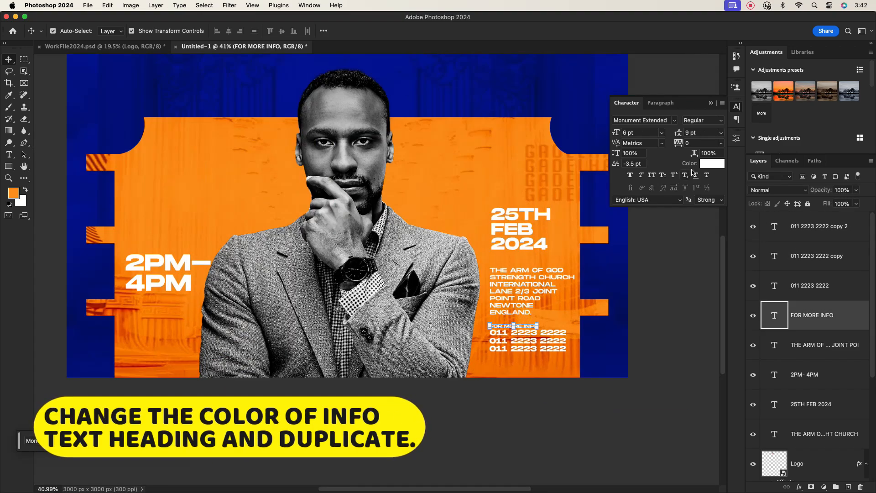
{"action": "left_click", "coordinate": [709, 163]}
{"action": "left_click", "coordinate": [599, 365]}
{"action": "left_click", "coordinate": [653, 192]}
{"action": "key", "text": "v"}
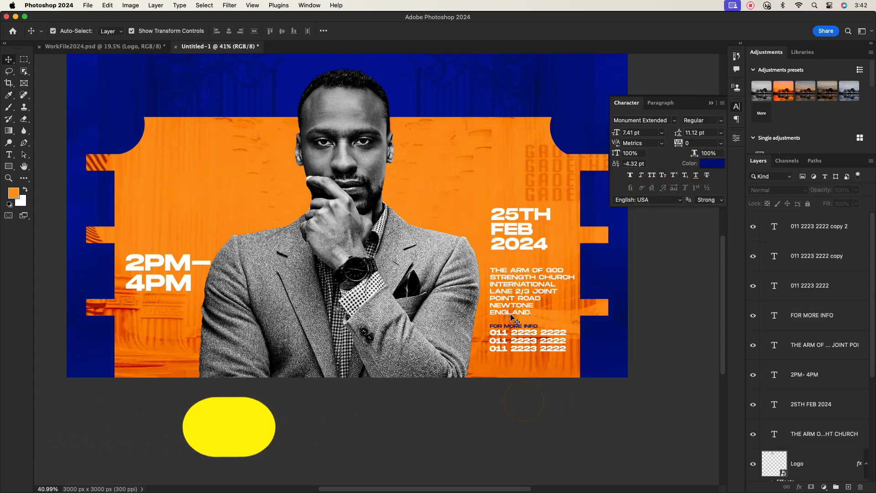
Step: Duplicate the heading above the venue address and retype it as 'VENUE:'
{"action": "scroll", "coordinate": [514, 361], "scroll_direction": "up", "scroll_amount": 5}
{"action": "left_click_drag", "start_coordinate": [513, 352], "coordinate": [513, 153]}
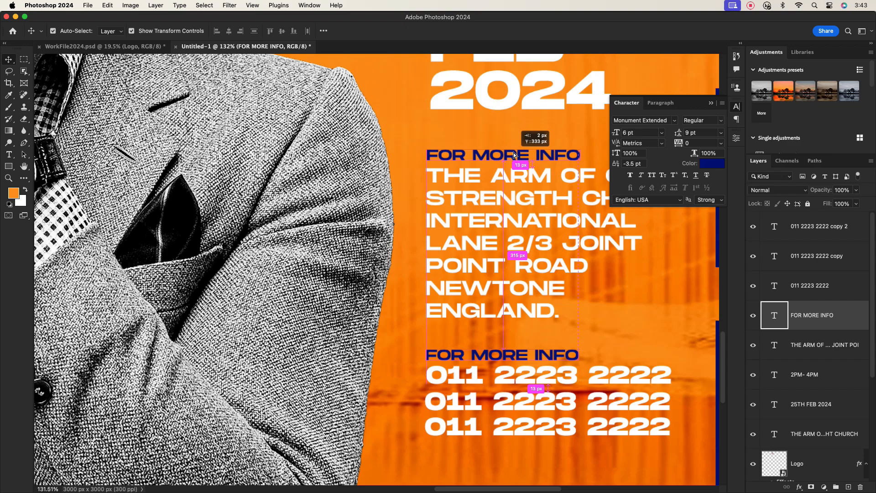
{"action": "double_click", "coordinate": [513, 154]}
{"action": "type", "text": "VENUE"}
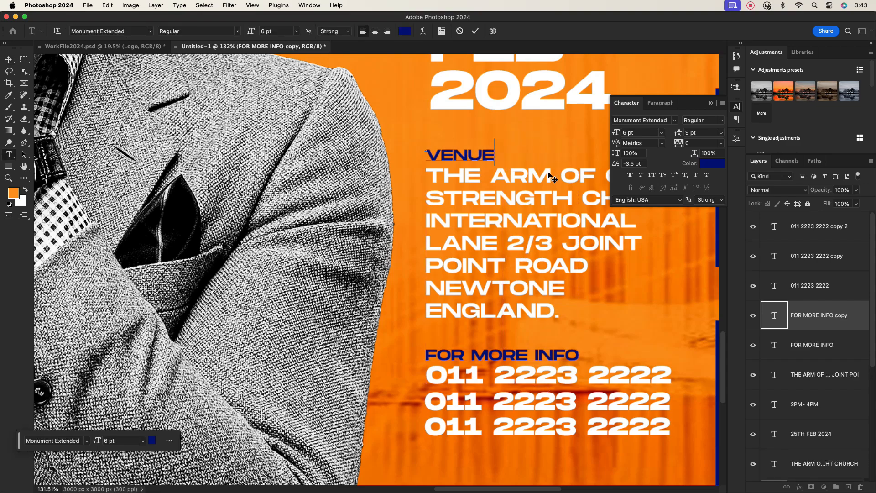
{"action": "type", "text": ":"}
{"action": "scroll", "coordinate": [516, 185], "scroll_direction": "down", "scroll_amount": 5}
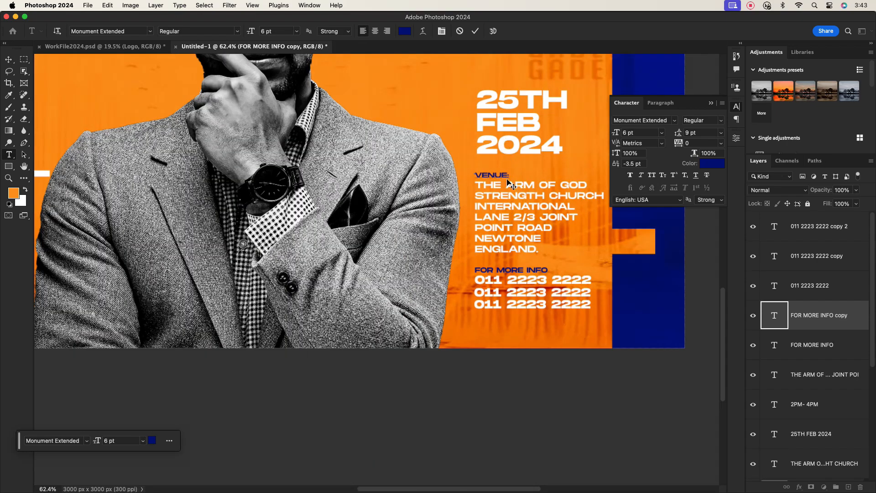
{"action": "left_click", "coordinate": [474, 31]}
Step: Copy the label above the 25TH FEB 2024 date and retype it as 'DATE'
{"action": "left_click_drag", "start_coordinate": [488, 102], "coordinate": [484, 210]}
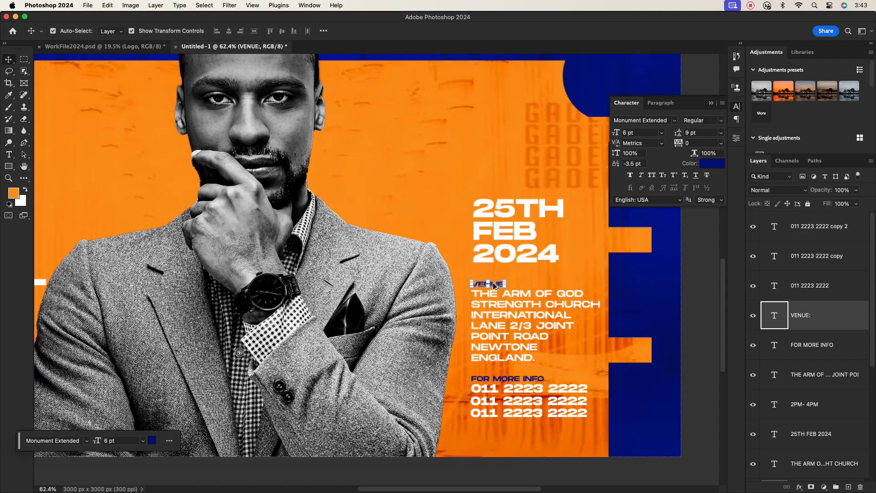
{"action": "left_click_drag", "start_coordinate": [495, 285], "coordinate": [499, 192]}
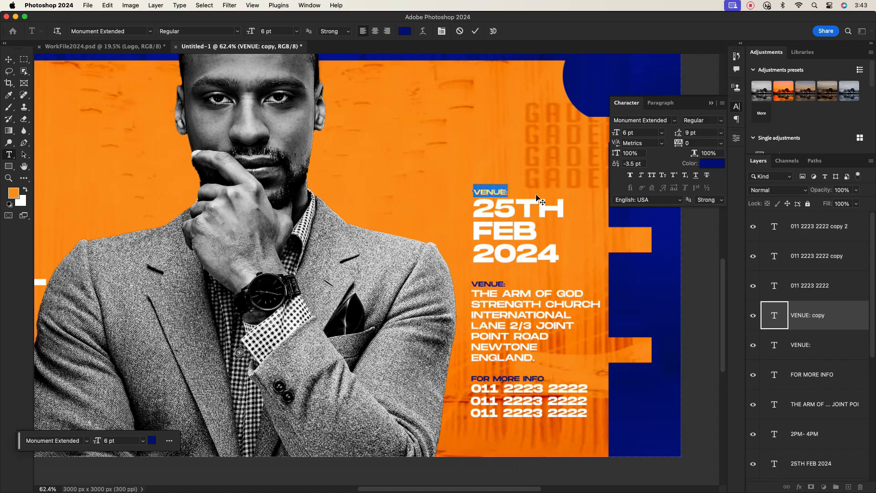
{"action": "type", "text": "DATE"}
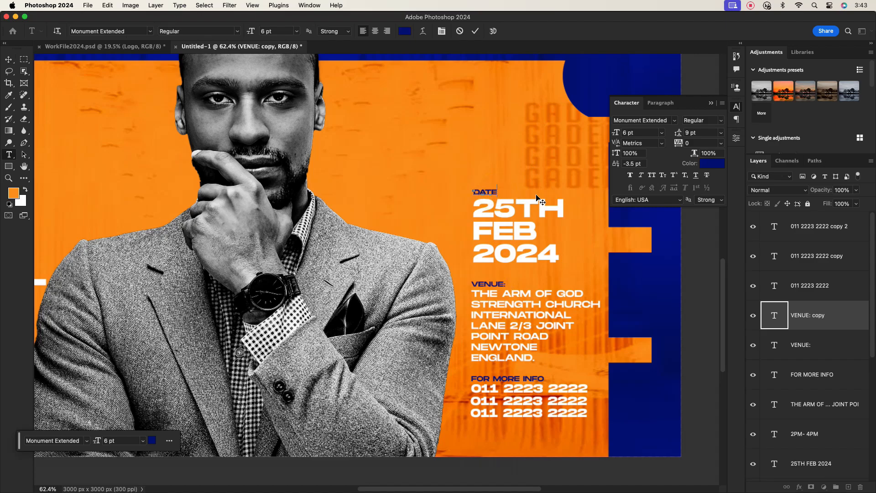
{"action": "left_click", "coordinate": [475, 31]}
{"action": "key", "text": "v"}
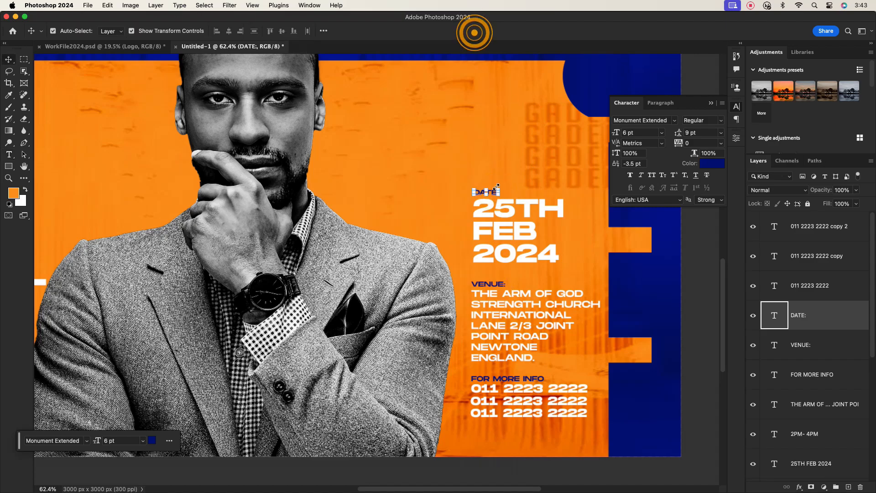
{"action": "left_click_drag", "start_coordinate": [529, 239], "coordinate": [509, 235]}
{"action": "left_click", "coordinate": [506, 211]}
{"action": "left_click", "coordinate": [537, 217]}
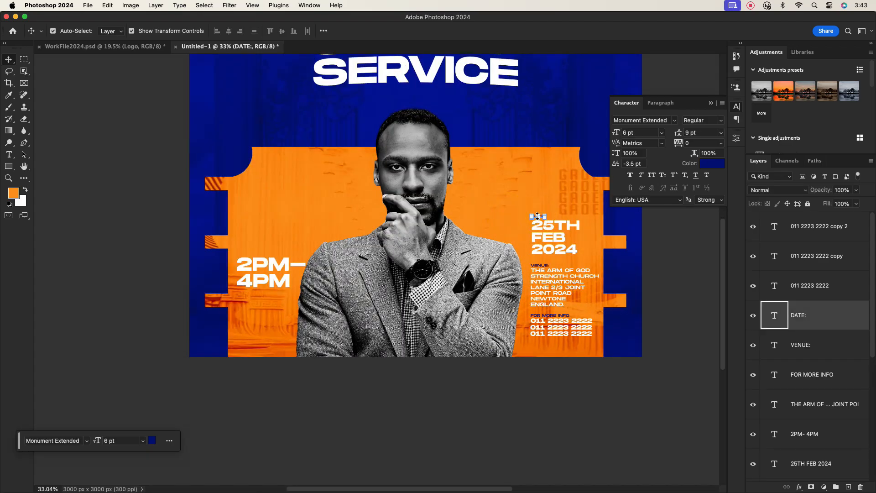
{"action": "left_click", "coordinate": [530, 202]}
{"action": "left_click", "coordinate": [536, 217]}
{"action": "left_click", "coordinate": [521, 198]}
Step: Place another copy of the DATE label above 2PM–4PM
{"action": "scroll", "coordinate": [531, 211], "scroll_direction": "up", "scroll_amount": 5}
{"action": "left_click_drag", "start_coordinate": [539, 222], "coordinate": [56, 274], "text": "alt"}
{"action": "scroll", "coordinate": [208, 293], "scroll_direction": "down", "scroll_amount": 5}
{"action": "scroll", "coordinate": [119, 293], "scroll_direction": "up", "scroll_amount": 3}
{"action": "left_click", "coordinate": [108, 272]}
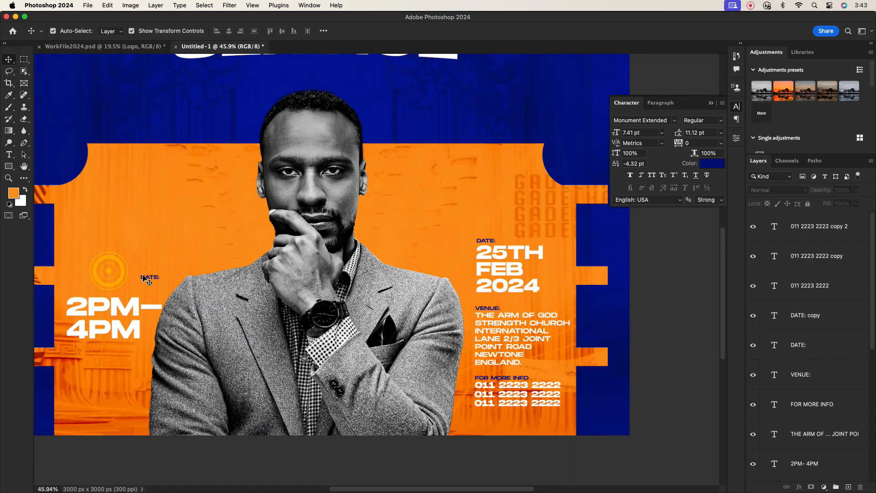
{"action": "left_click_drag", "start_coordinate": [146, 277], "coordinate": [72, 290]}
{"action": "left_click", "coordinate": [127, 262]}
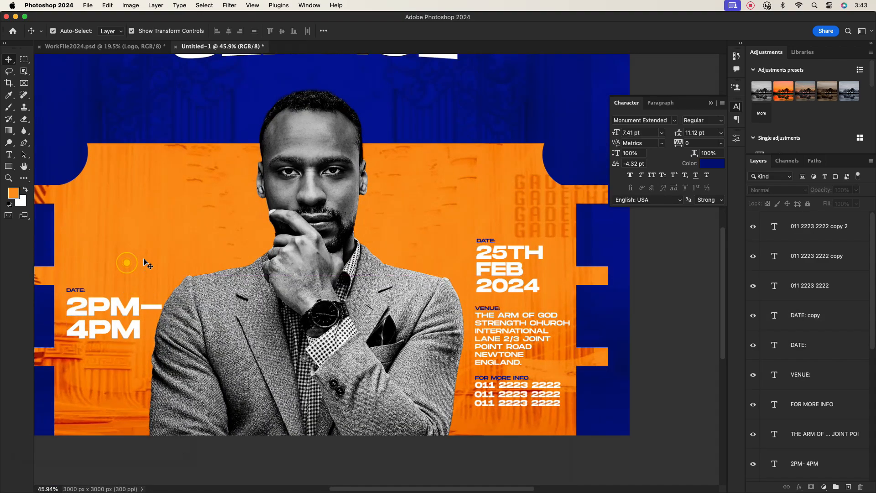
{"action": "scroll", "coordinate": [228, 252], "scroll_direction": "down", "scroll_amount": 3}
{"action": "left_click_drag", "start_coordinate": [264, 306], "coordinate": [381, 283]}
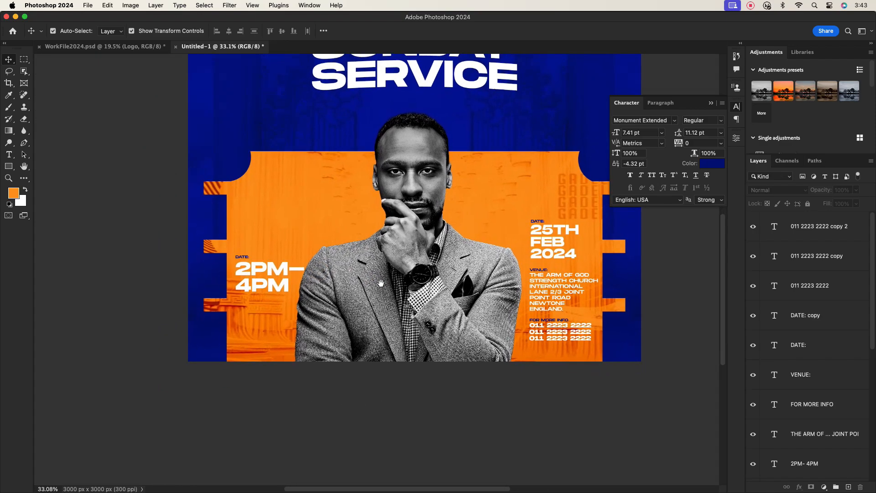
{"action": "left_click", "coordinate": [269, 299]}
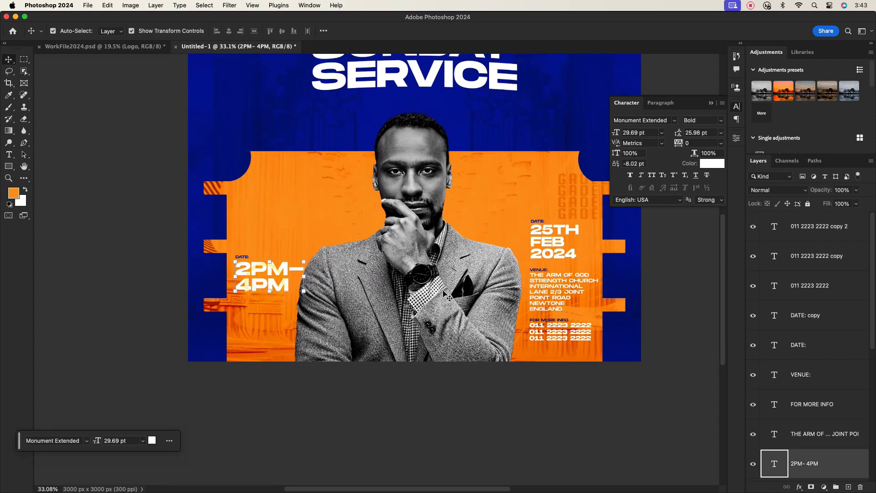
Step: Copy the address text below 2PM–4PM and replace it with 'THE EVENT IS FREE TO ALL AND FREE REGISTRATION!'
{"action": "left_click", "coordinate": [540, 294]}
{"action": "left_click_drag", "start_coordinate": [540, 294], "coordinate": [254, 326]}
{"action": "scroll", "coordinate": [255, 324], "scroll_direction": "up", "scroll_amount": 5}
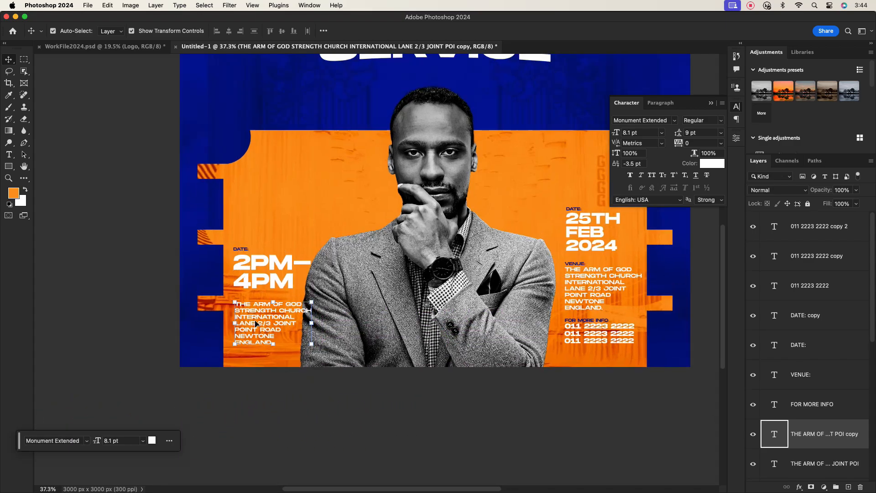
{"action": "double_click", "coordinate": [262, 322]}
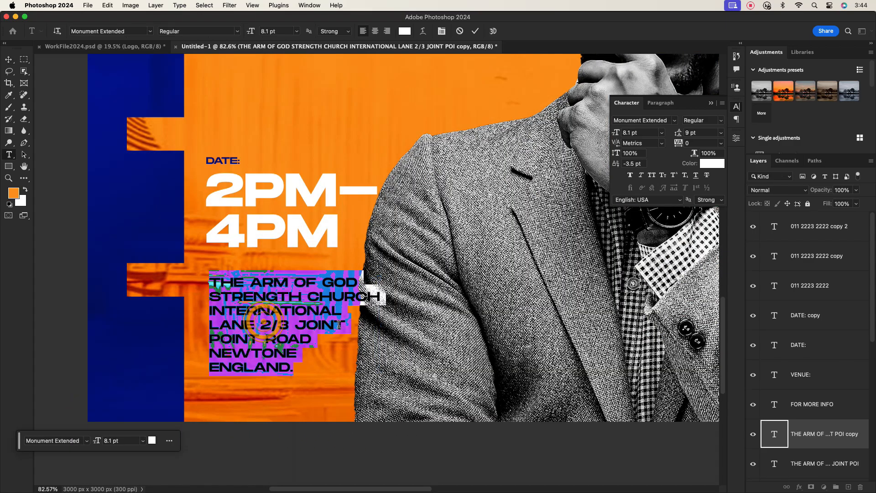
{"action": "key", "text": "BackSpace"}
{"action": "type", "text": "THER"}
{"action": "type", "text": " EVENT IS"}
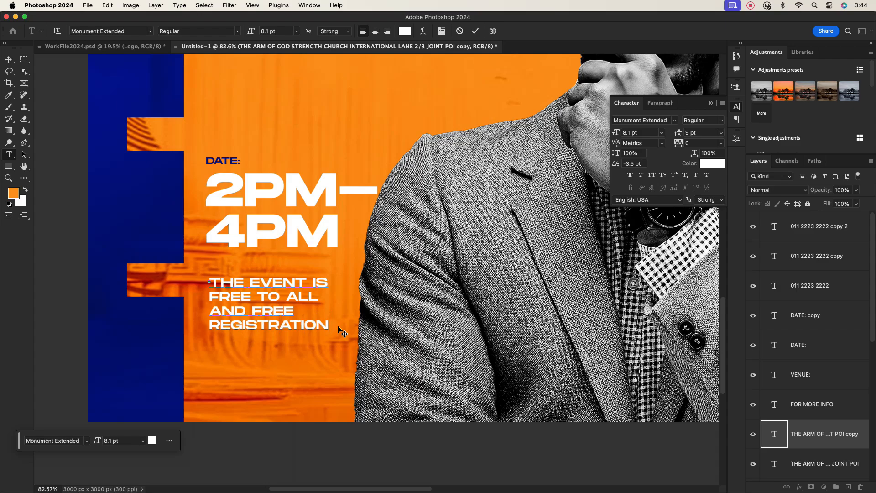
{"action": "left_click", "coordinate": [474, 31]}
{"action": "scroll", "coordinate": [316, 297], "scroll_direction": "down", "scroll_amount": 5}
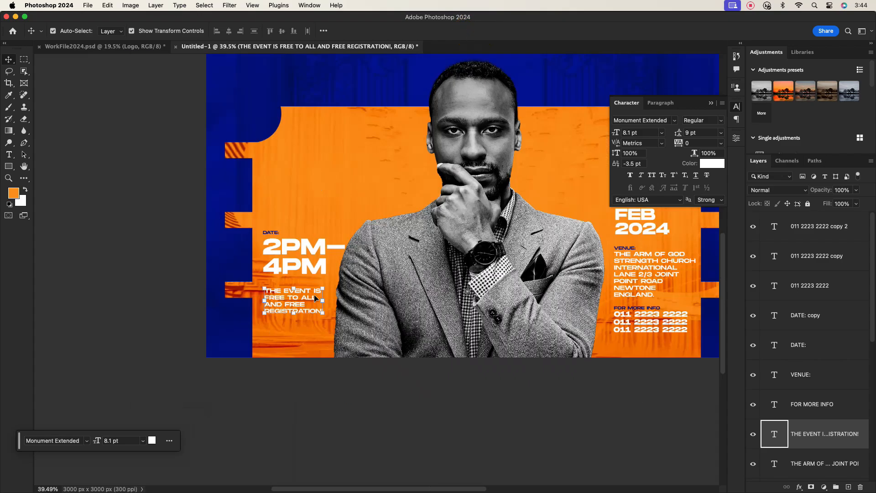
{"action": "left_click", "coordinate": [397, 267]}
{"action": "scroll", "coordinate": [454, 270], "scroll_direction": "down", "scroll_amount": 4}
{"action": "left_click_drag", "start_coordinate": [453, 271], "coordinate": [410, 310]}
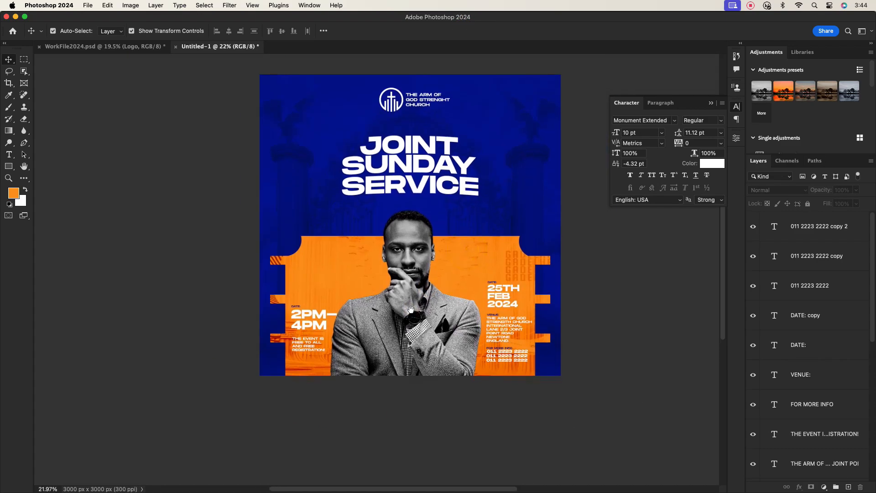
{"action": "scroll", "coordinate": [830, 287], "scroll_direction": "down", "scroll_amount": 10}
{"action": "scroll", "coordinate": [828, 285], "scroll_direction": "up", "scroll_amount": 10}
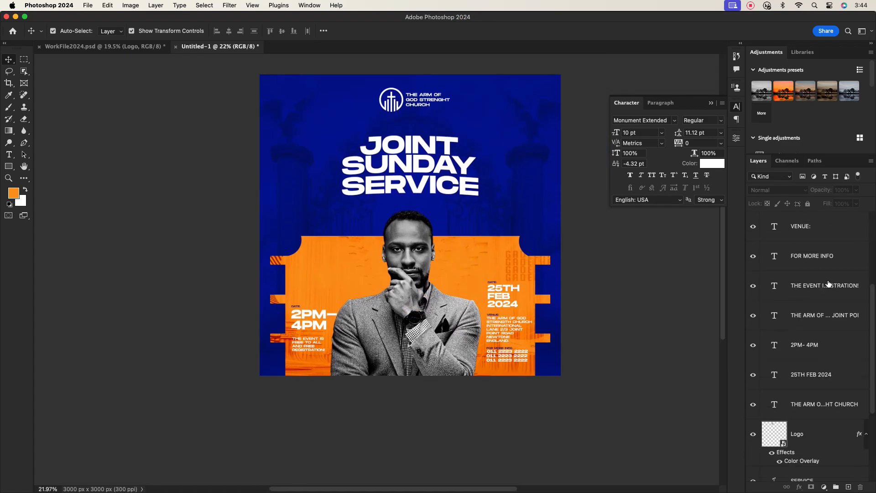
Step: Draw an orange rectangle bar across the bottom of the poster under the photo
{"action": "left_click", "coordinate": [814, 231]}
{"action": "left_click", "coordinate": [9, 166]}
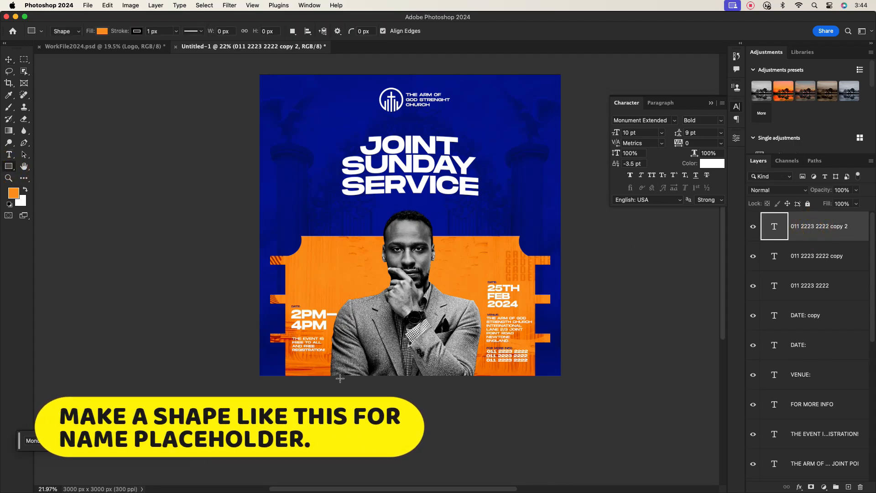
{"action": "left_click_drag", "start_coordinate": [335, 357], "coordinate": [414, 371]}
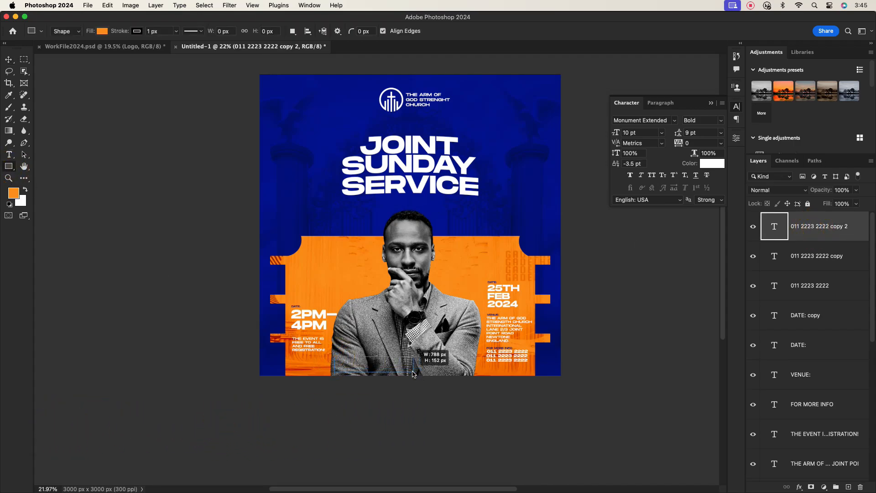
{"action": "key", "text": "v"}
{"action": "scroll", "coordinate": [365, 338], "scroll_direction": "up", "scroll_amount": 5}
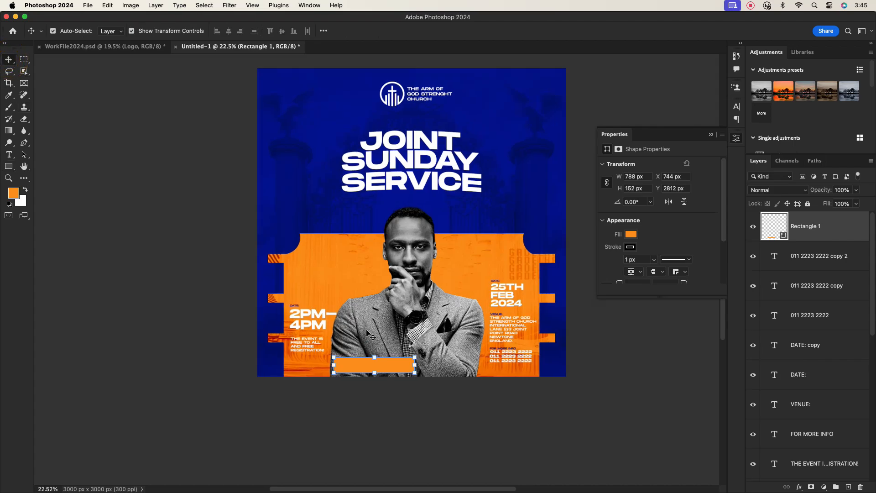
{"action": "left_click_drag", "start_coordinate": [354, 401], "coordinate": [393, 379]}
Step: Set the bar's stroke to No Color and widen it toward the left
{"action": "left_click", "coordinate": [630, 246]}
{"action": "left_click", "coordinate": [612, 262]}
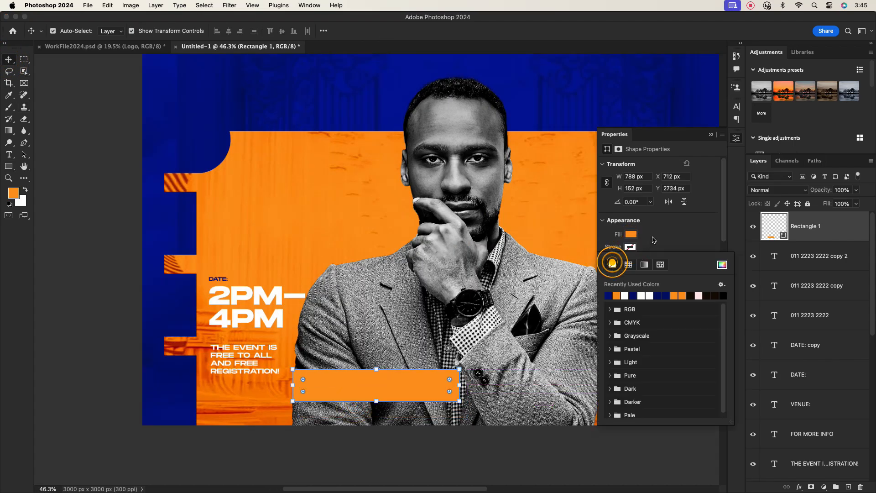
{"action": "left_click", "coordinate": [653, 238]}
{"action": "left_click_drag", "start_coordinate": [291, 384], "coordinate": [283, 384]}
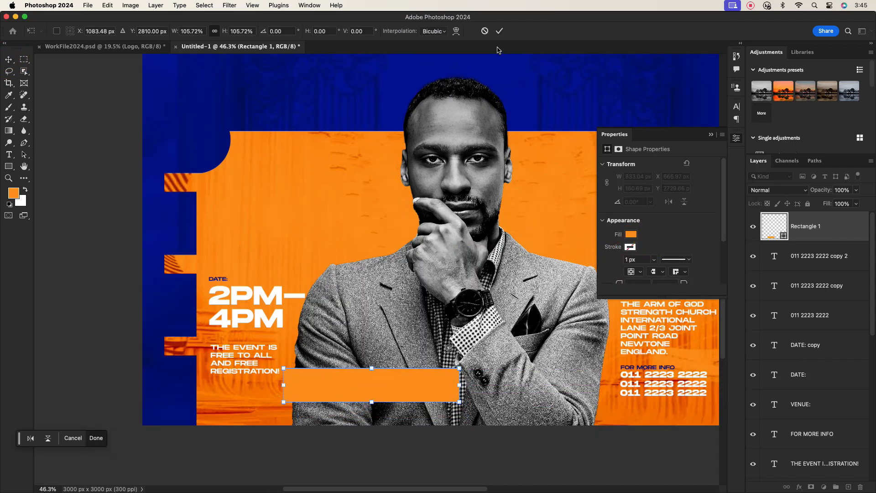
{"action": "left_click", "coordinate": [499, 30]}
{"action": "left_click", "coordinate": [253, 371]}
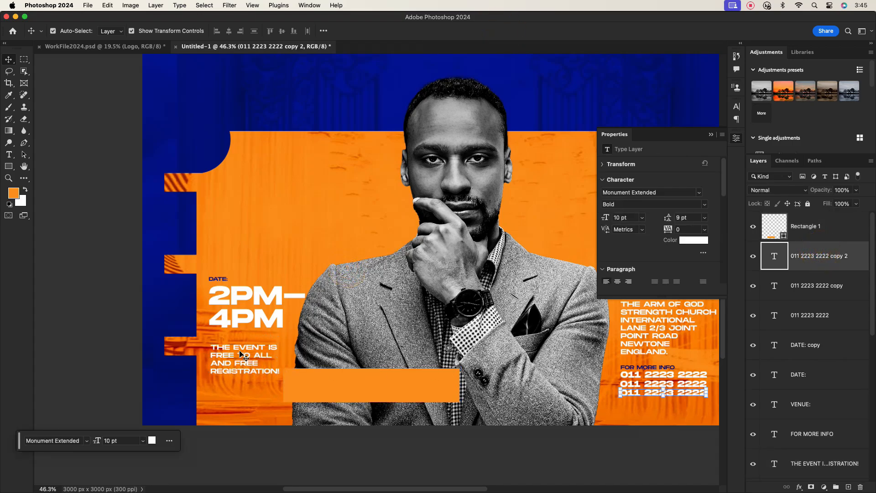
Step: Duplicate the event text, retype it as 'Bishop', and move and enlarge it inside the orange bar
{"action": "left_click_drag", "start_coordinate": [240, 355], "coordinate": [346, 334]}
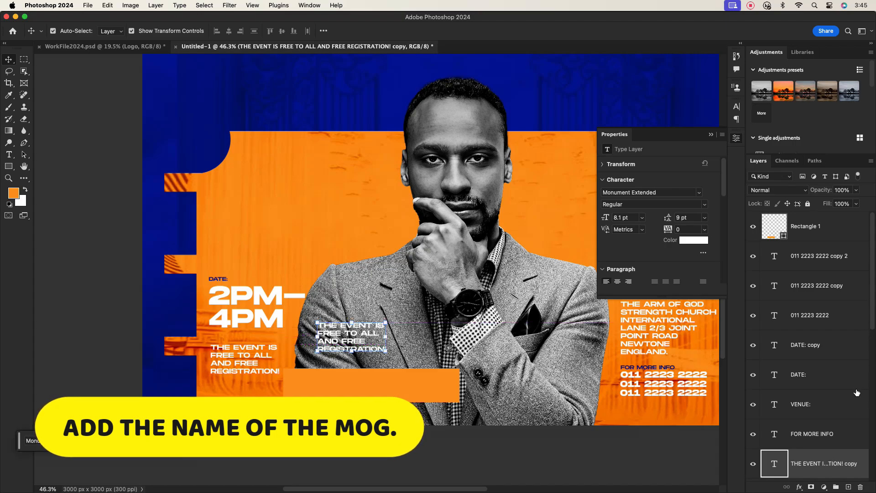
{"action": "left_click_drag", "start_coordinate": [819, 458], "coordinate": [793, 219]}
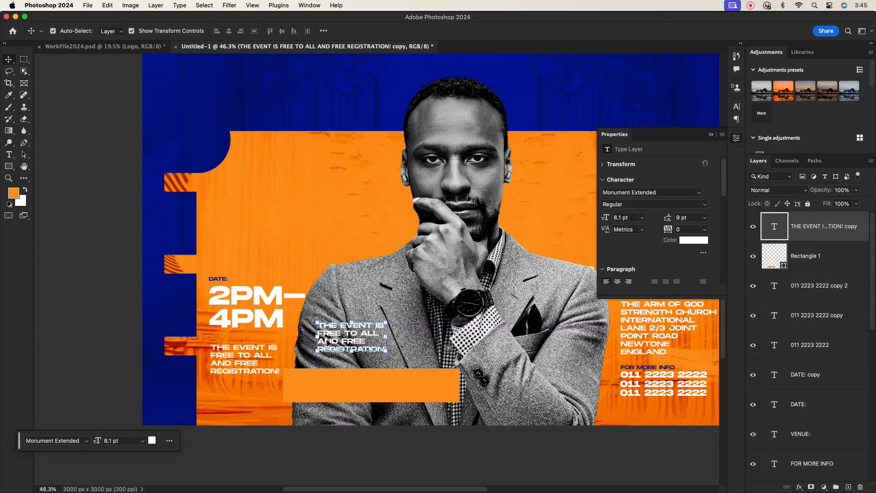
{"action": "double_click", "coordinate": [380, 347]}
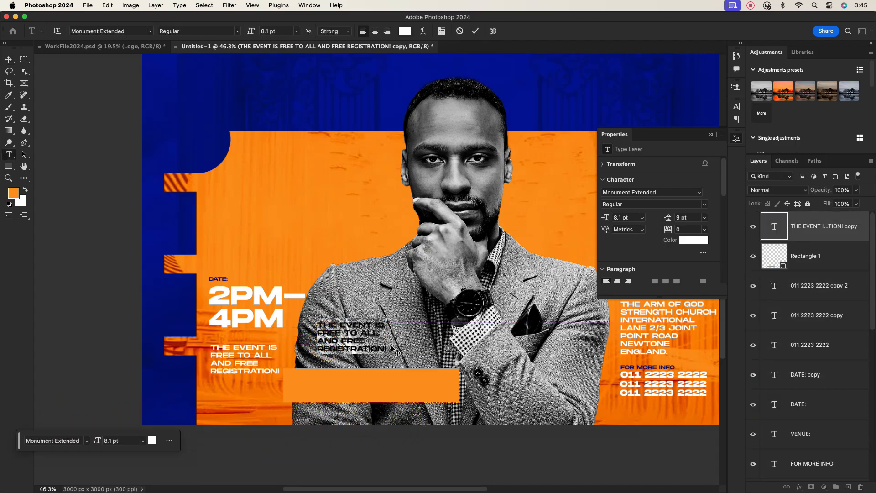
{"action": "key", "text": "BackSpace"}
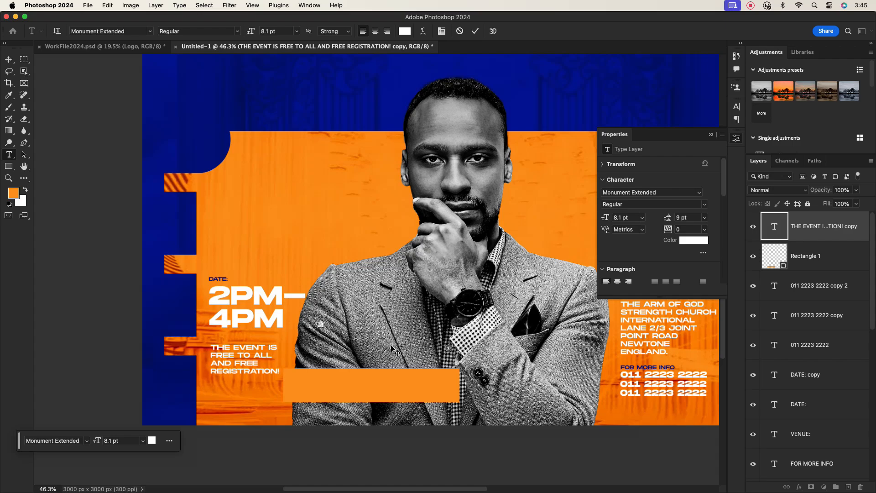
{"action": "left_click", "coordinate": [475, 31]}
{"action": "key", "text": "v"}
{"action": "left_click_drag", "start_coordinate": [323, 329], "coordinate": [305, 390]}
{"action": "scroll", "coordinate": [322, 392], "scroll_direction": "up", "scroll_amount": 5}
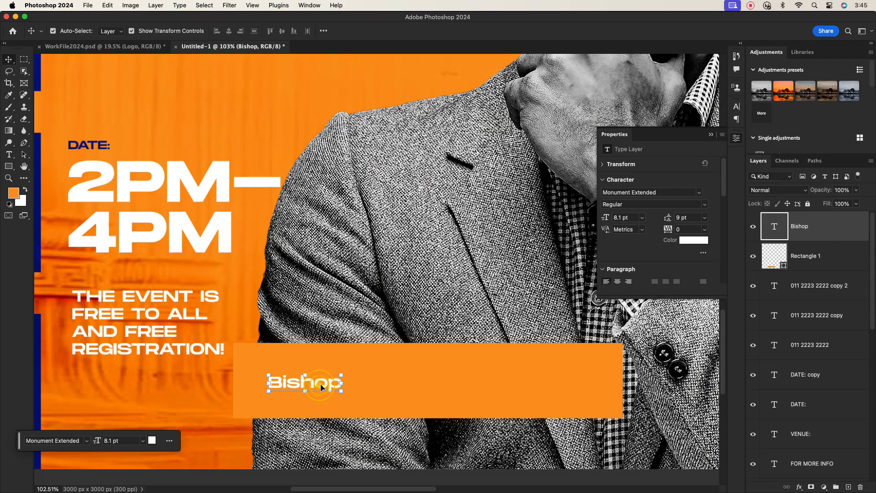
{"action": "left_click_drag", "start_coordinate": [341, 383], "coordinate": [494, 388]}
{"action": "left_click", "coordinate": [500, 31]}
{"action": "double_click", "coordinate": [493, 388]}
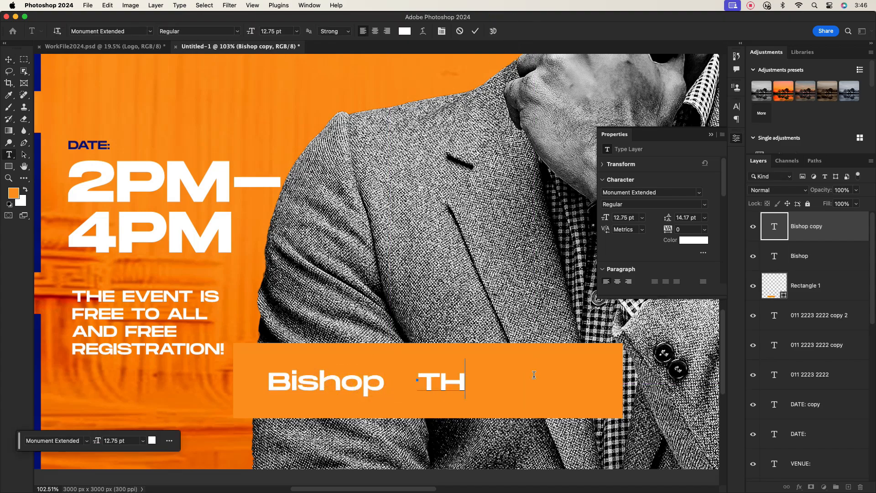
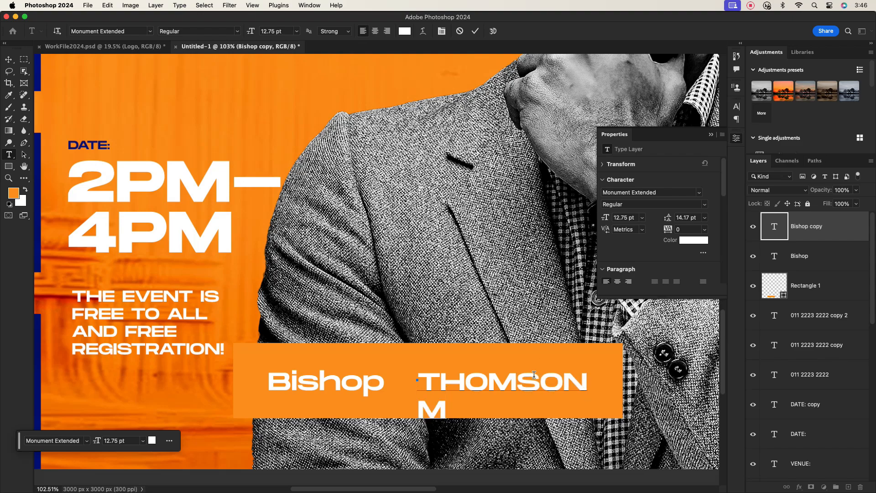
{"action": "left_click", "coordinate": [475, 31]}
{"action": "key", "text": "v"}
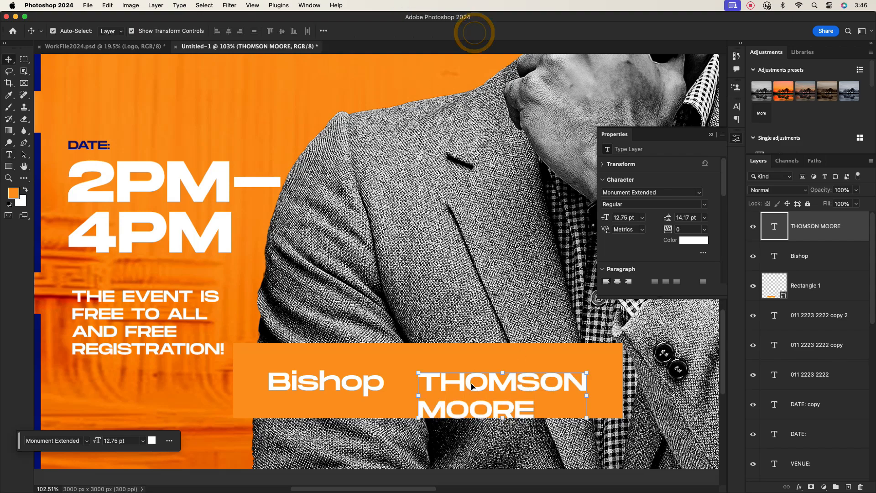
{"action": "left_click_drag", "start_coordinate": [471, 386], "coordinate": [472, 376]}
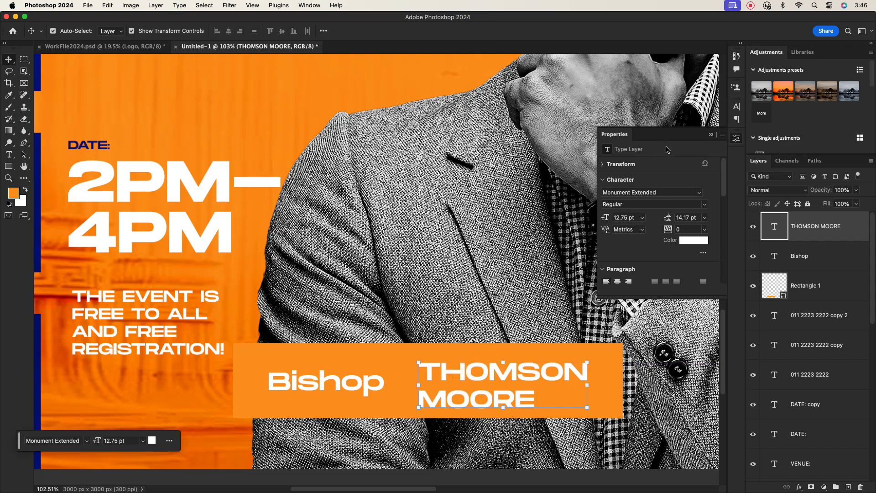
{"action": "left_click", "coordinate": [710, 137]}
{"action": "left_click", "coordinate": [736, 105]}
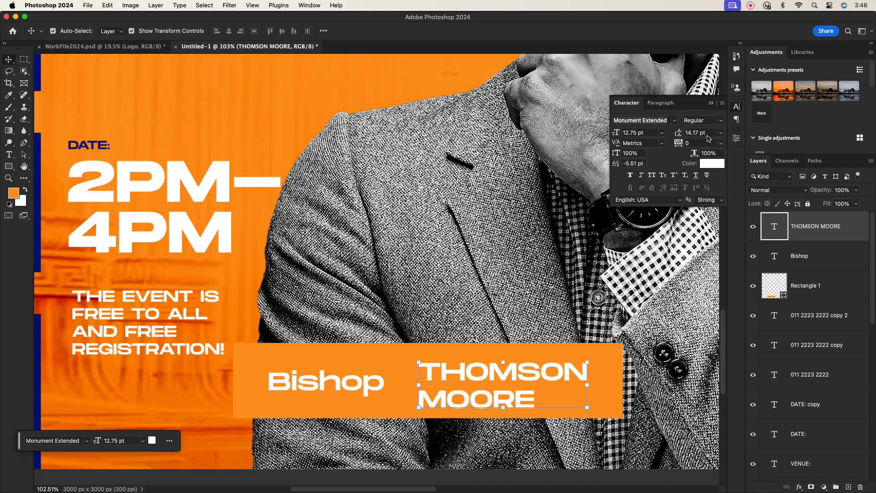
{"action": "left_click", "coordinate": [721, 132]}
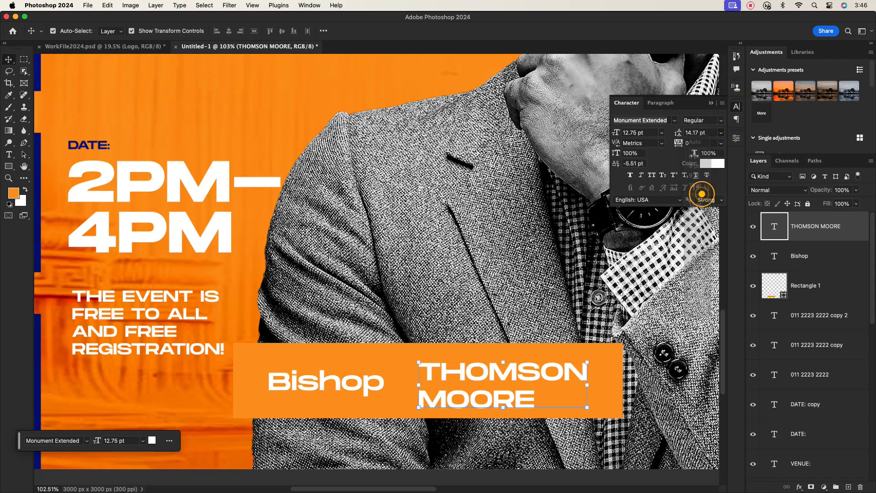
{"action": "left_click", "coordinate": [702, 194]}
{"action": "left_click", "coordinate": [468, 309]}
{"action": "scroll", "coordinate": [463, 375], "scroll_direction": "down", "scroll_amount": 5}
{"action": "scroll", "coordinate": [441, 381], "scroll_direction": "up", "scroll_amount": 5}
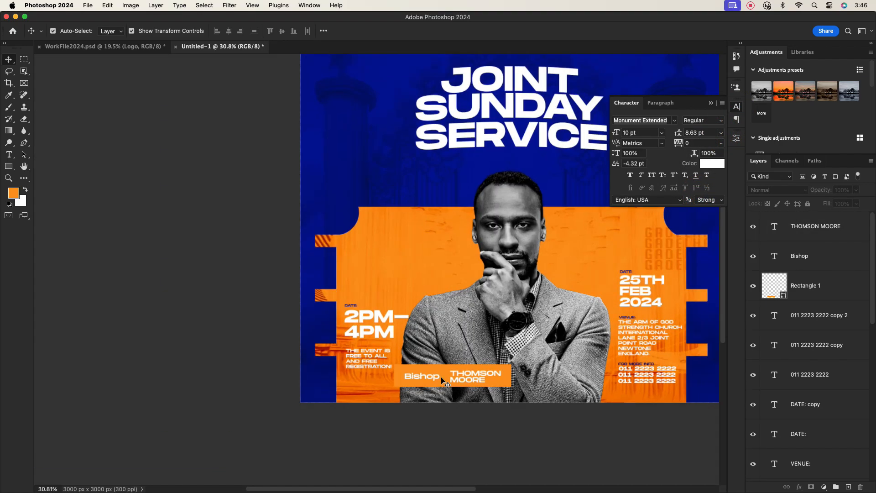
Step: Add 'HOST' on its own line above Bishop and set the leading to 10 pt
{"action": "double_click", "coordinate": [401, 364]}
{"action": "left_click", "coordinate": [401, 352]}
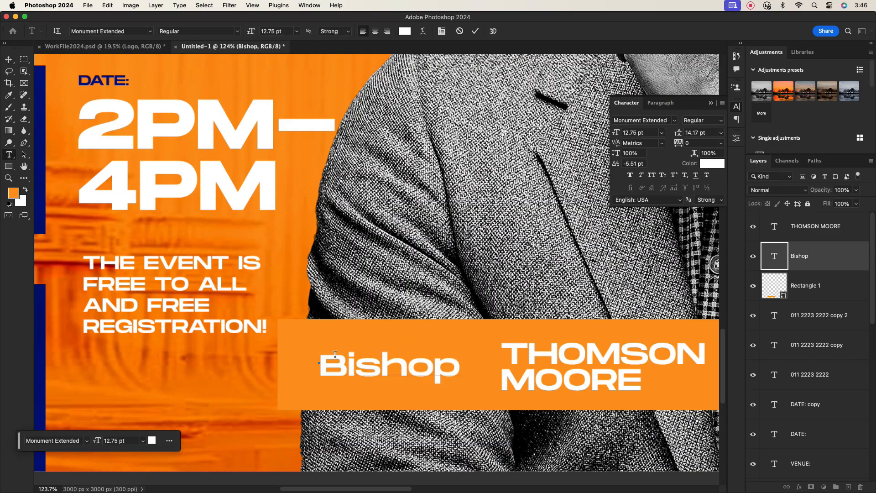
{"action": "type", "text": "H"}
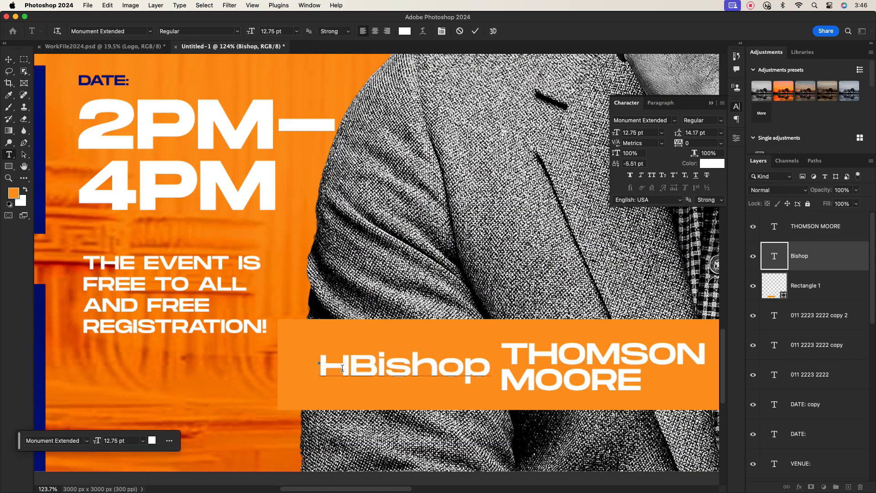
{"action": "type", "text": "OST"}
{"action": "key", "text": "Return"}
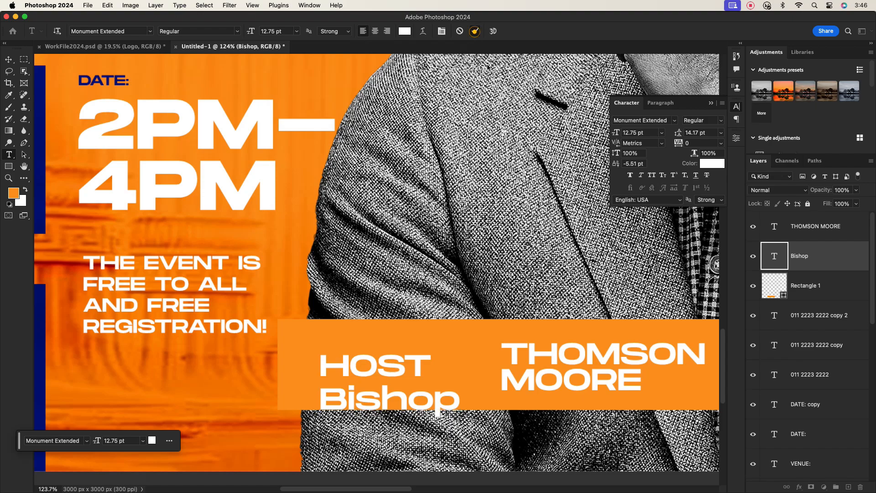
{"action": "left_click", "coordinate": [475, 31]}
{"action": "key", "text": "v"}
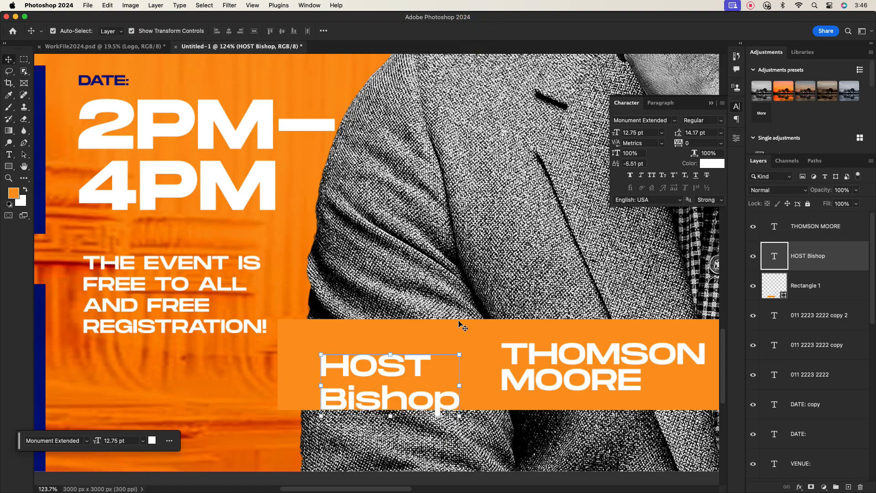
{"action": "left_click", "coordinate": [721, 136]}
{"action": "left_click", "coordinate": [696, 197]}
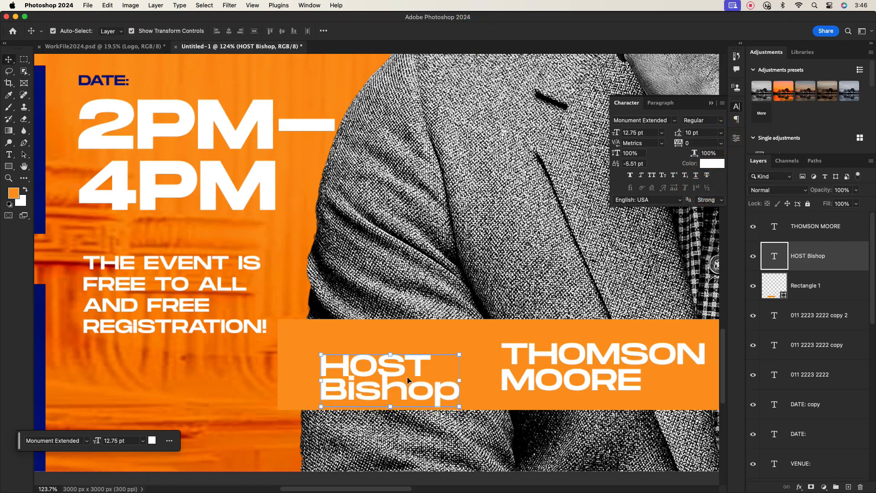
{"action": "left_click", "coordinate": [454, 379]}
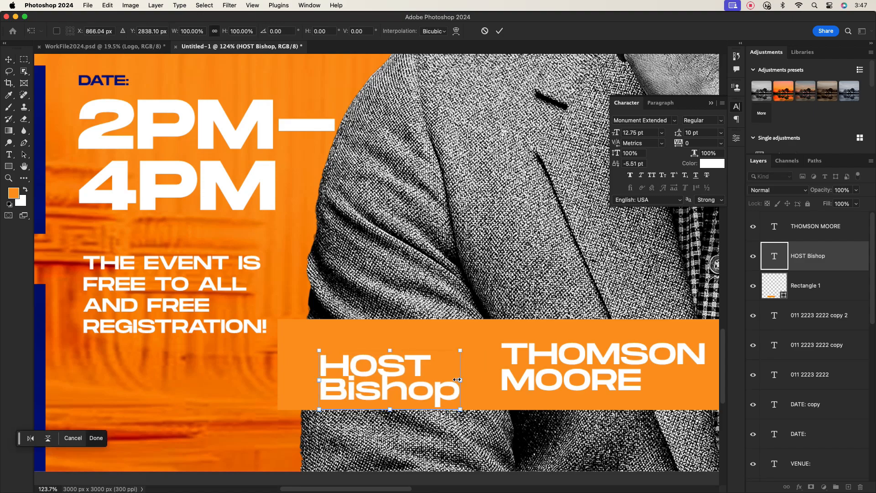
{"action": "left_click_drag", "start_coordinate": [457, 379], "coordinate": [442, 365]}
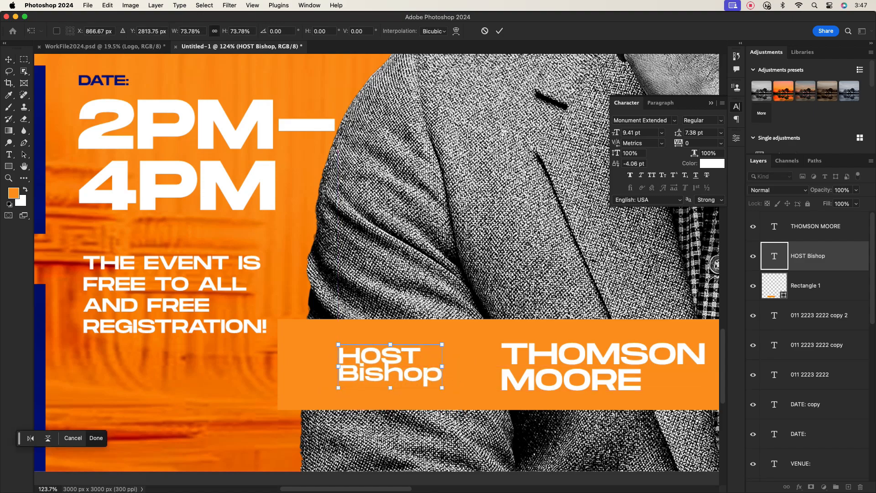
{"action": "left_click", "coordinate": [499, 31]}
{"action": "scroll", "coordinate": [441, 300], "scroll_direction": "down", "scroll_amount": 5}
{"action": "left_click", "coordinate": [475, 263]}
{"action": "left_click_drag", "start_coordinate": [497, 337], "coordinate": [487, 331]}
Step: Scale the JOINT, SUNDAY and SERVICE headline lines together to 120%
{"action": "left_click", "coordinate": [501, 271]}
{"action": "scroll", "coordinate": [495, 265], "scroll_direction": "down", "scroll_amount": 5}
{"action": "scroll", "coordinate": [563, 254], "scroll_direction": "up", "scroll_amount": 5}
{"action": "scroll", "coordinate": [563, 255], "scroll_direction": "right", "scroll_amount": 5}
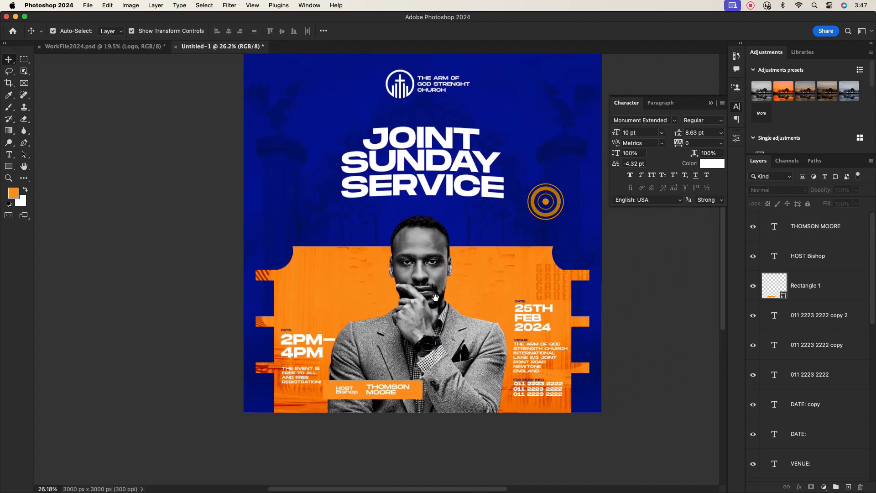
{"action": "scroll", "coordinate": [437, 141], "scroll_direction": "up", "scroll_amount": 2}
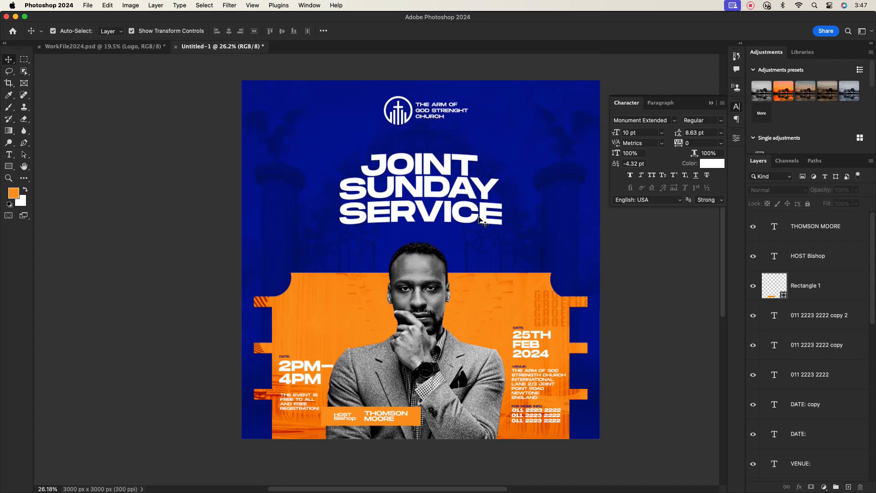
{"action": "left_click", "coordinate": [417, 159]}
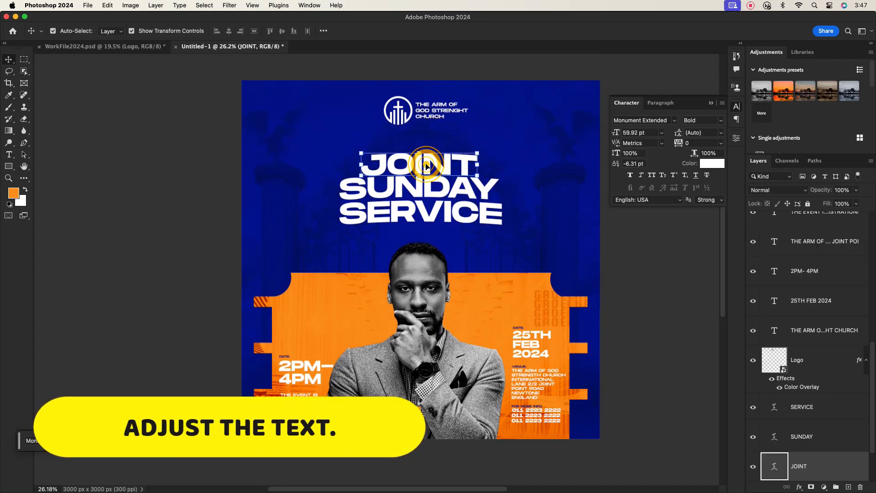
{"action": "left_click", "coordinate": [421, 188], "text": "shift"}
{"action": "left_click", "coordinate": [428, 212], "text": "shift"}
{"action": "left_click_drag", "start_coordinate": [504, 188], "coordinate": [521, 188]}
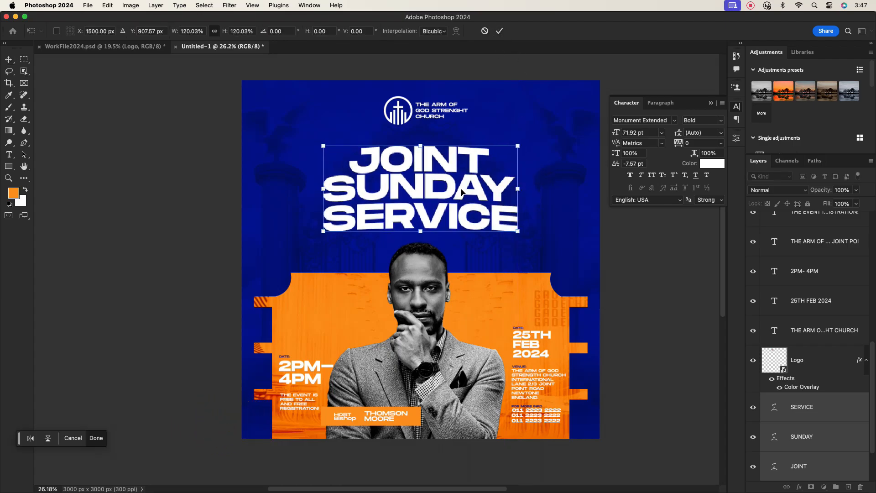
{"action": "left_click_drag", "start_coordinate": [462, 191], "coordinate": [462, 194]}
{"action": "left_click", "coordinate": [499, 31]}
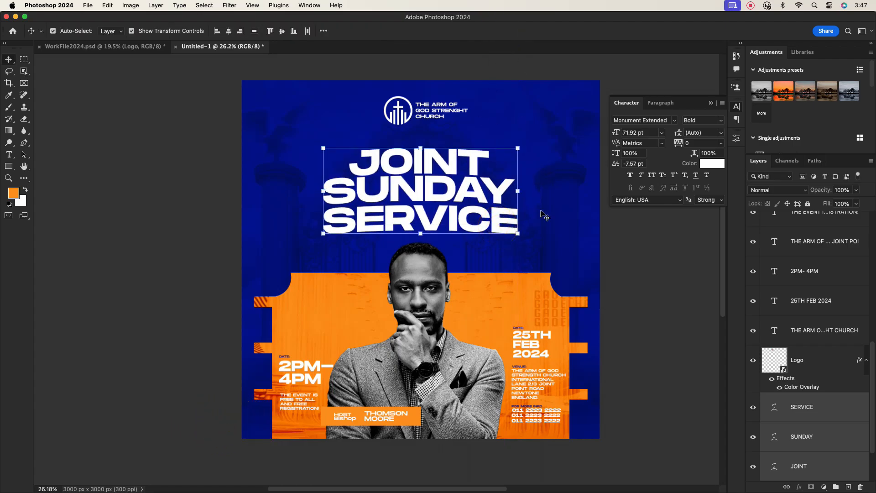
Step: Nudge the three headline words down with Shift+Down, then deselect them
{"action": "left_click", "coordinate": [541, 211]}
{"action": "left_click", "coordinate": [499, 222]}
{"action": "left_click", "coordinate": [557, 153]}
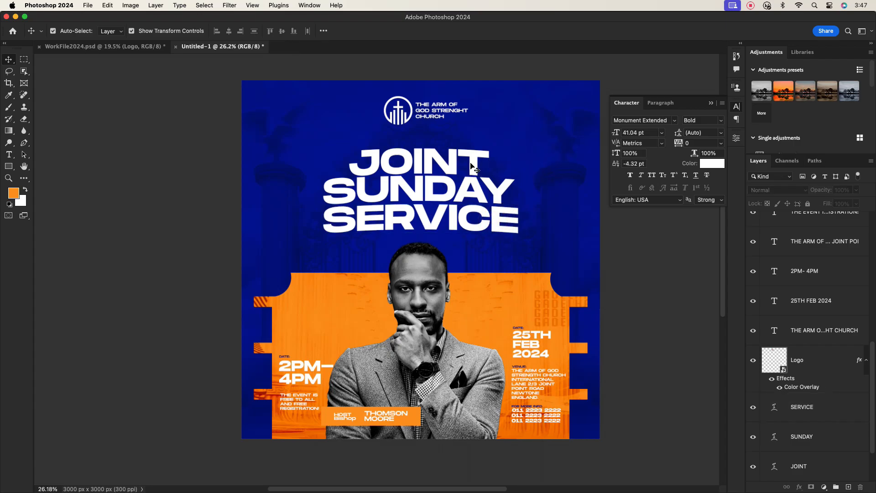
{"action": "scroll", "coordinate": [449, 175], "scroll_direction": "down", "scroll_amount": 1, "text": "alt"}
{"action": "left_click_drag", "start_coordinate": [340, 157], "coordinate": [485, 213]}
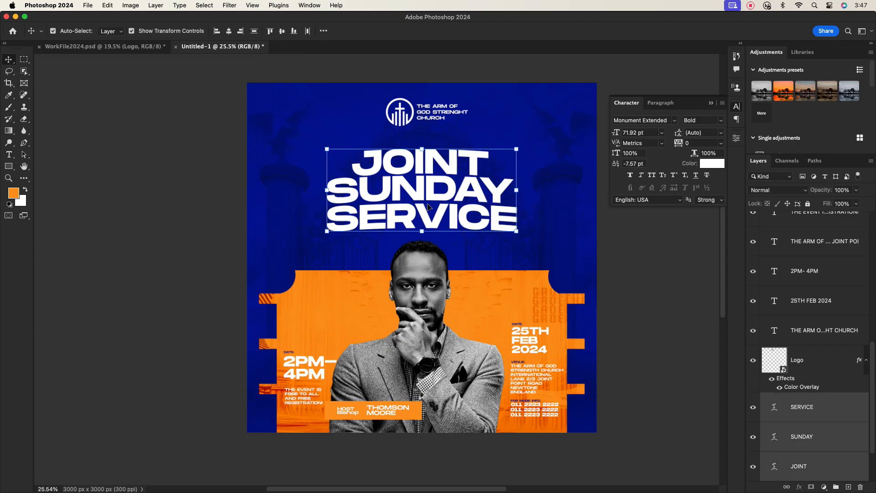
{"action": "key", "text": "shift+Down"}
{"action": "key", "text": "shift+Down"}
{"action": "key", "text": "shift+Down"}
{"action": "left_click", "coordinate": [555, 172]}
{"action": "scroll", "coordinate": [436, 148], "scroll_direction": "up", "scroll_amount": 4, "text": "alt"}
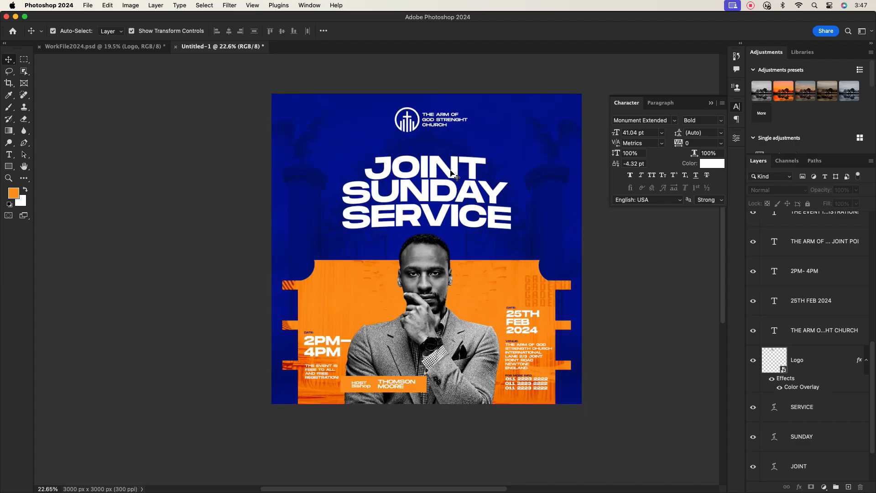
{"action": "scroll", "coordinate": [463, 150], "scroll_direction": "down", "scroll_amount": 2, "text": "alt"}
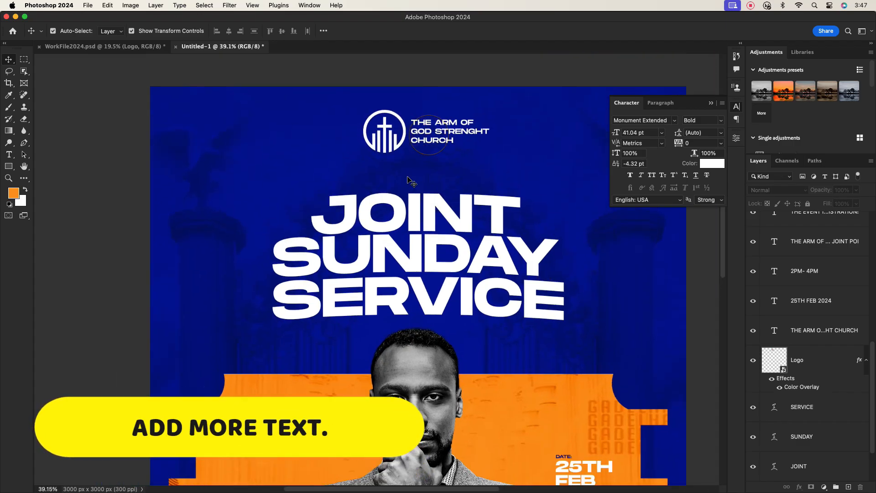
Step: Add a 'PRESENTS' text layer under the church logo
{"action": "key", "text": "t"}
{"action": "left_click", "coordinate": [233, 161]}
{"action": "type", "text": "P"}
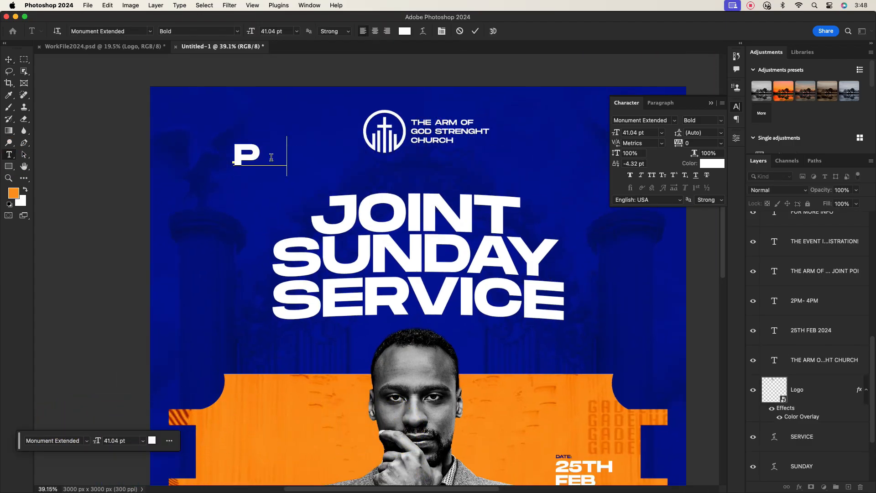
{"action": "type", "text": "RESENTS:"}
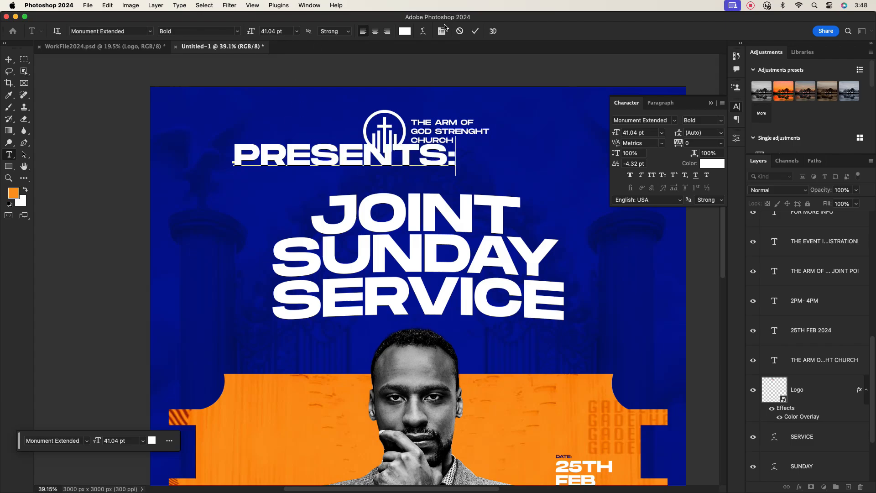
{"action": "left_click", "coordinate": [475, 30]}
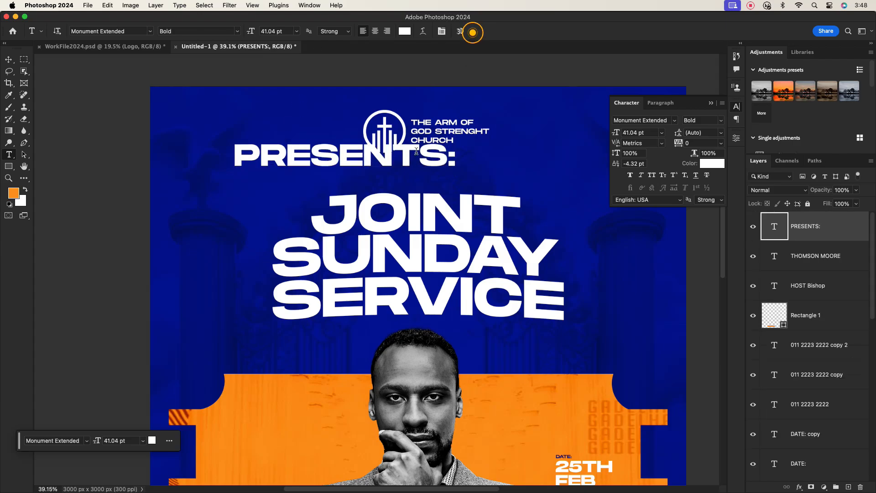
{"action": "key", "text": "v"}
{"action": "left_click_drag", "start_coordinate": [326, 159], "coordinate": [386, 171]}
Step: Set PRESENTS to 8 pt with 200 tracking and centre it above the headline
{"action": "left_click", "coordinate": [662, 132]}
{"action": "left_click", "coordinate": [641, 185]}
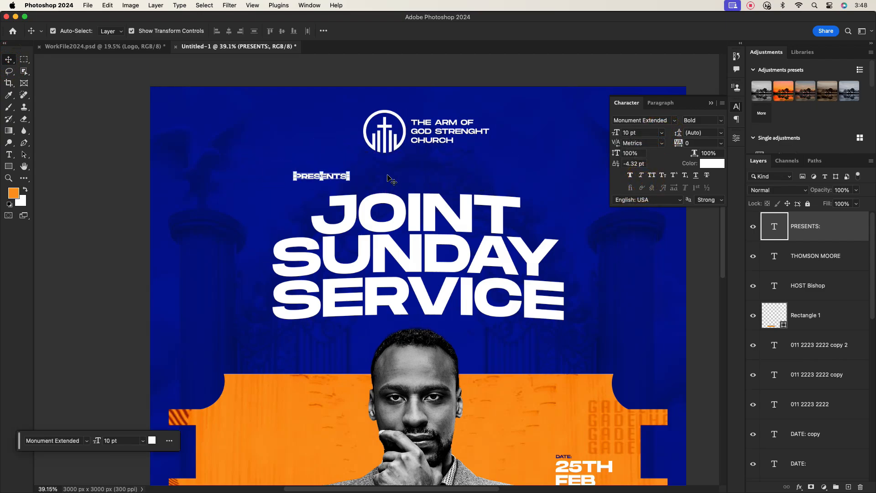
{"action": "left_click", "coordinate": [662, 133]}
{"action": "left_click", "coordinate": [638, 167]}
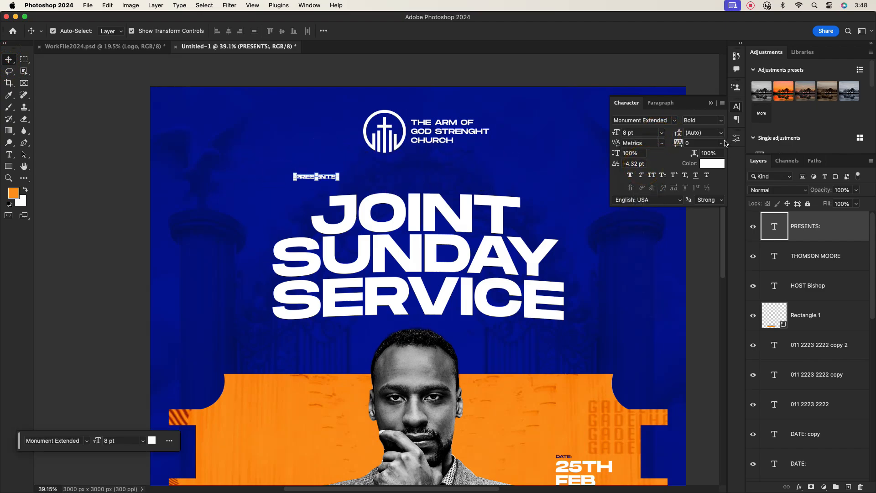
{"action": "left_click", "coordinate": [721, 147]}
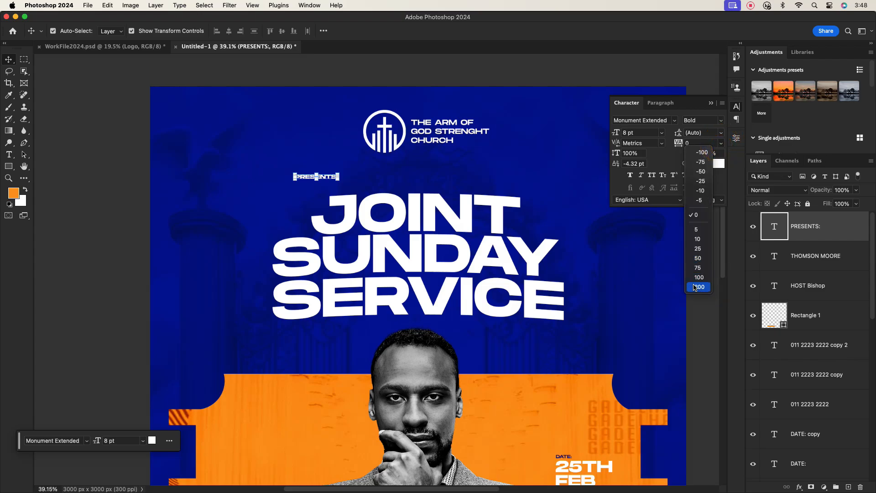
{"action": "left_click", "coordinate": [698, 286]}
{"action": "left_click", "coordinate": [702, 120]}
{"action": "left_click", "coordinate": [707, 128]}
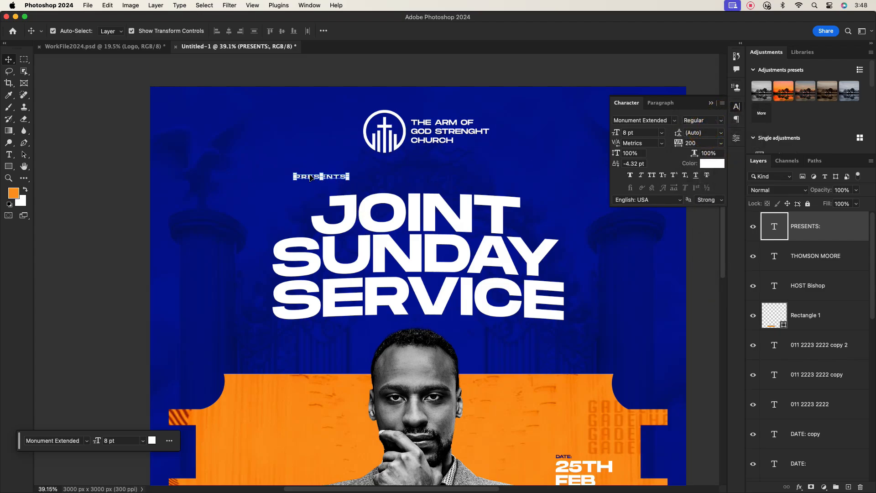
{"action": "left_click_drag", "start_coordinate": [307, 177], "coordinate": [413, 179]}
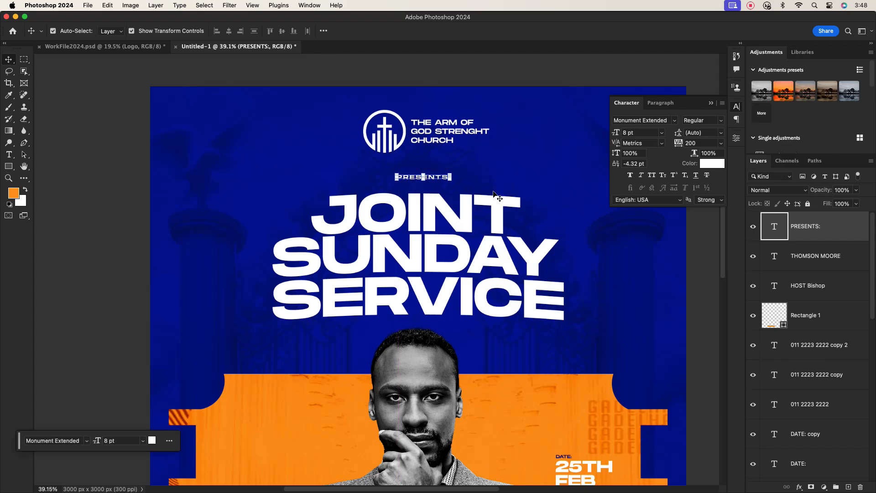
Step: Color PRESENTS with the orange sampled from the poster and make it Light weight
{"action": "left_click", "coordinate": [712, 163]}
{"action": "left_click", "coordinate": [317, 421]}
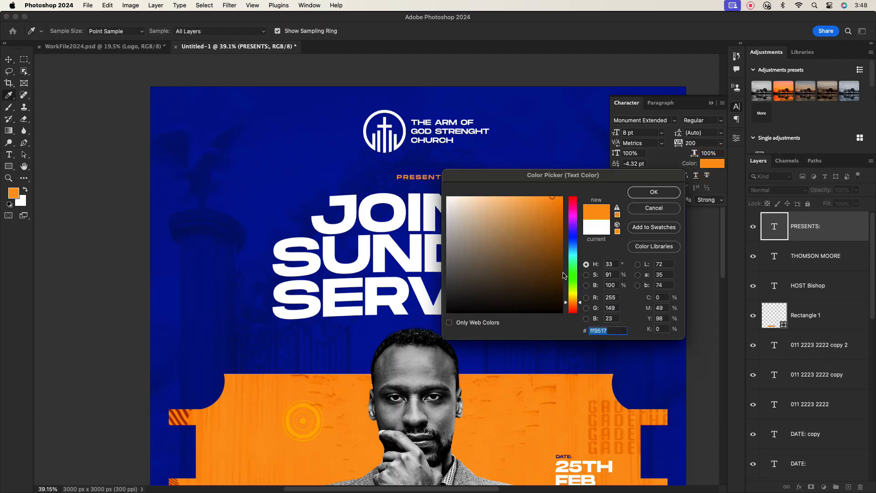
{"action": "left_click", "coordinate": [643, 197]}
{"action": "left_click", "coordinate": [718, 120]}
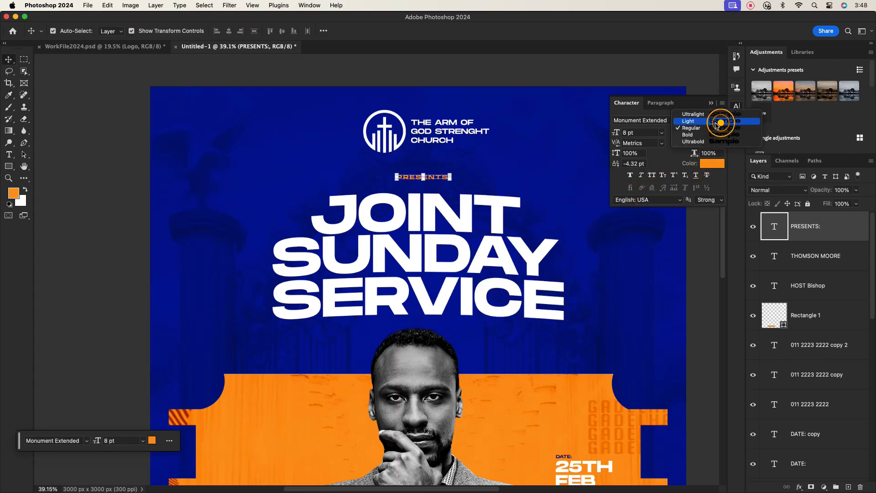
{"action": "left_click", "coordinate": [694, 112]}
{"action": "left_click", "coordinate": [282, 223]}
{"action": "scroll", "coordinate": [285, 227], "scroll_direction": "down", "scroll_amount": 5}
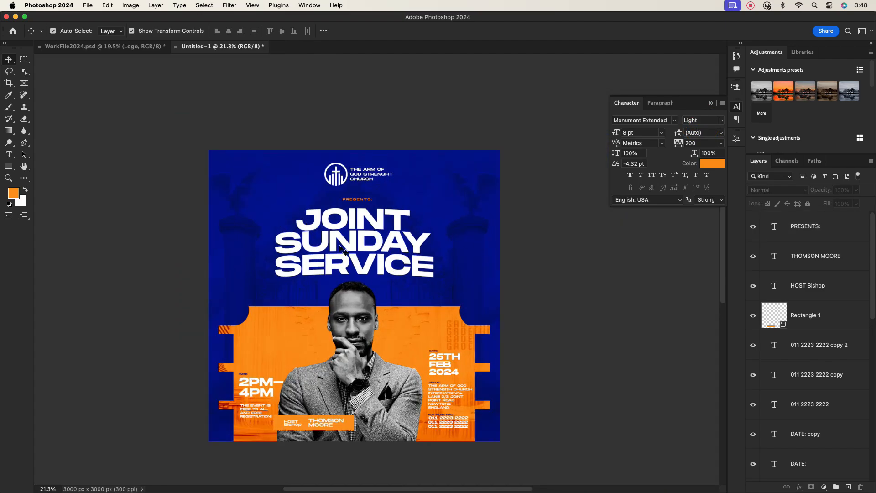
Step: Select all text layers from PRESENTS: down to JOINT and group them into a new folder
{"action": "scroll", "coordinate": [414, 240], "scroll_direction": "up", "scroll_amount": 1}
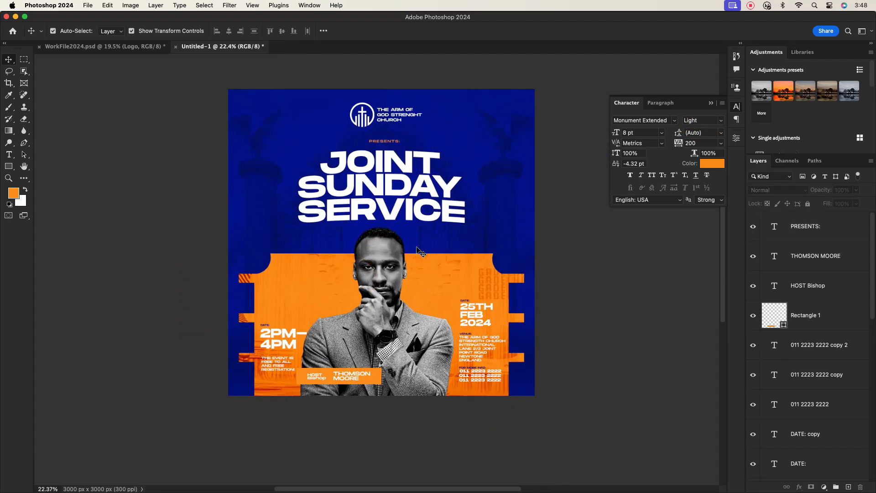
{"action": "scroll", "coordinate": [419, 252], "scroll_direction": "up", "scroll_amount": 1}
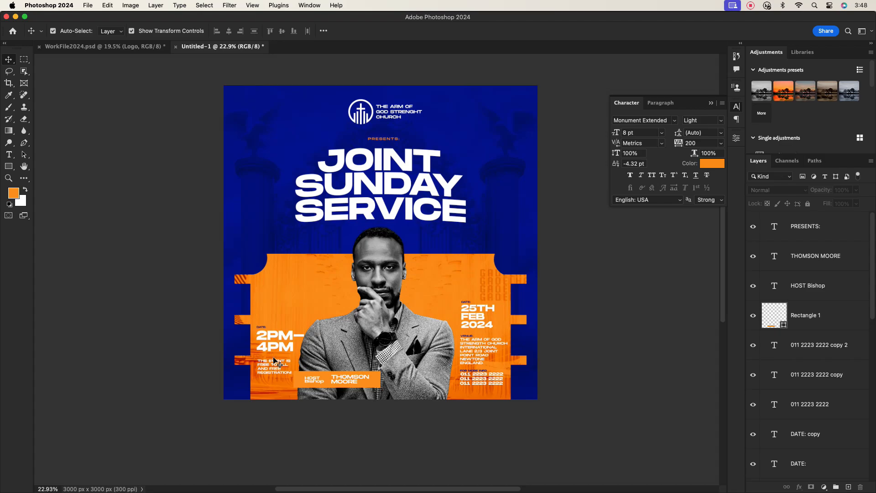
{"action": "scroll", "coordinate": [376, 326], "scroll_direction": "up", "scroll_amount": 3}
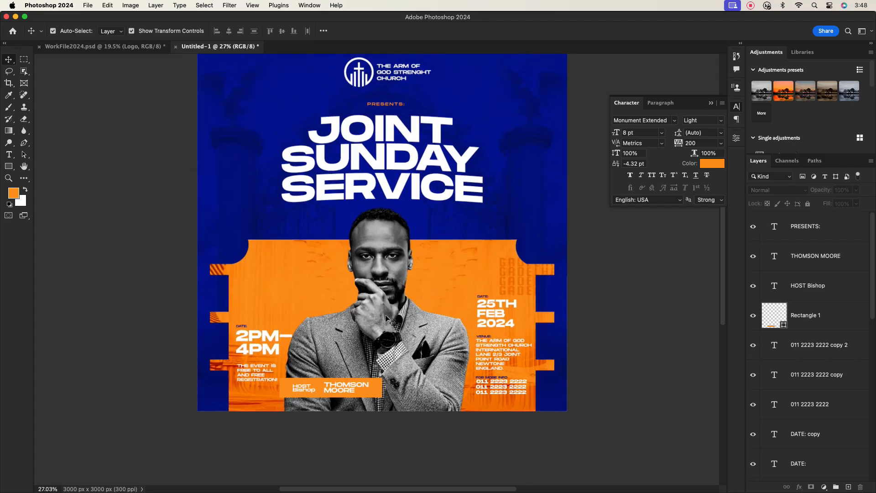
{"action": "scroll", "coordinate": [388, 319], "scroll_direction": "up", "scroll_amount": 2}
{"action": "scroll", "coordinate": [392, 237], "scroll_direction": "up", "scroll_amount": 1}
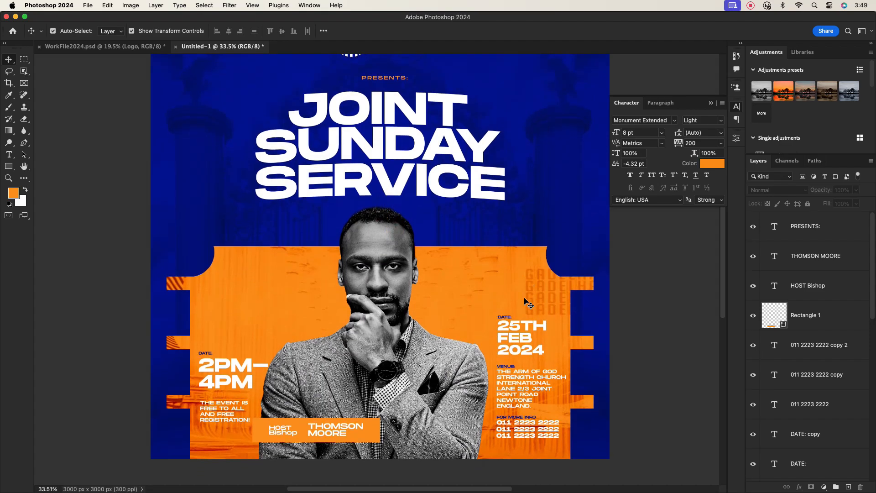
{"action": "scroll", "coordinate": [815, 315], "scroll_direction": "down", "scroll_amount": 10}
{"action": "scroll", "coordinate": [815, 315], "scroll_direction": "up", "scroll_amount": 10}
{"action": "left_click", "coordinate": [807, 227]}
{"action": "scroll", "coordinate": [874, 371], "scroll_direction": "down", "scroll_amount": 8}
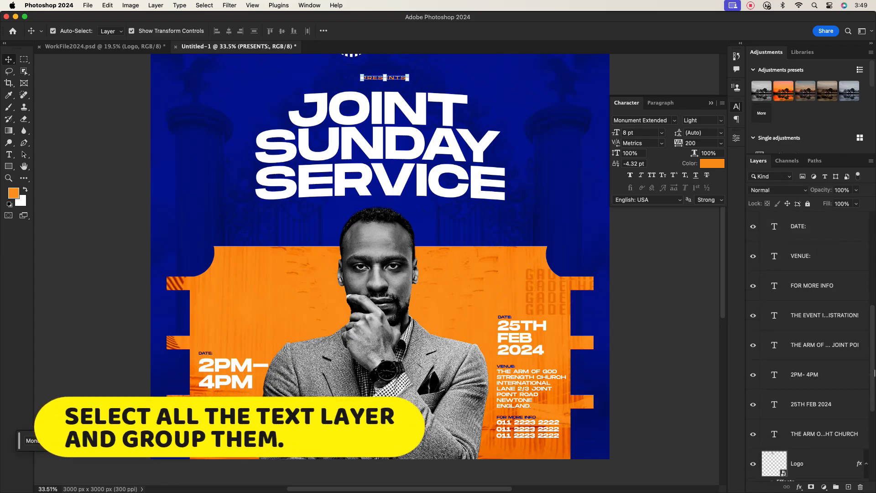
{"action": "scroll", "coordinate": [875, 372], "scroll_direction": "down", "scroll_amount": 5}
{"action": "left_click", "coordinate": [813, 430], "text": "shift"}
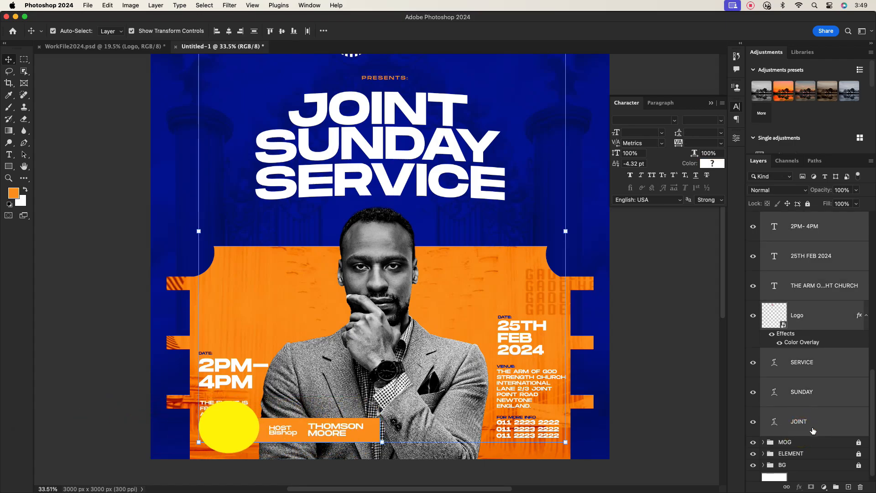
{"action": "left_click", "coordinate": [835, 487]}
Step: Rename the new group to TEXT
{"action": "double_click", "coordinate": [788, 217]}
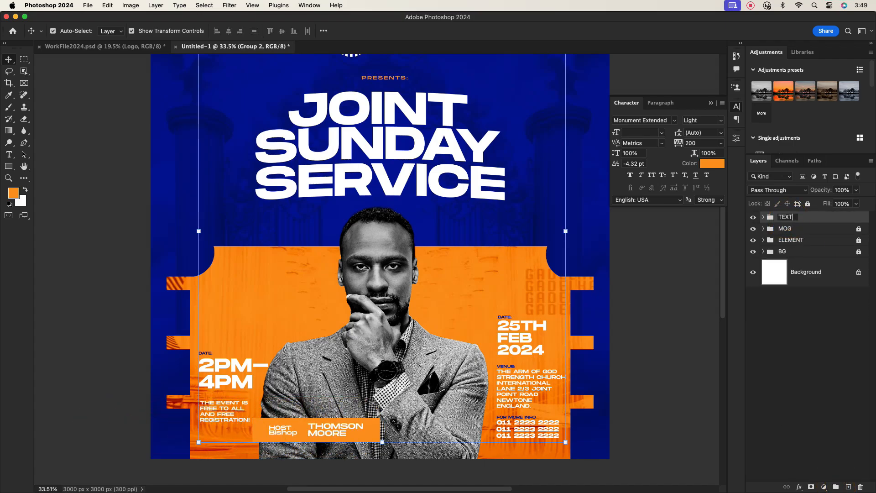
{"action": "left_click", "coordinate": [828, 218]}
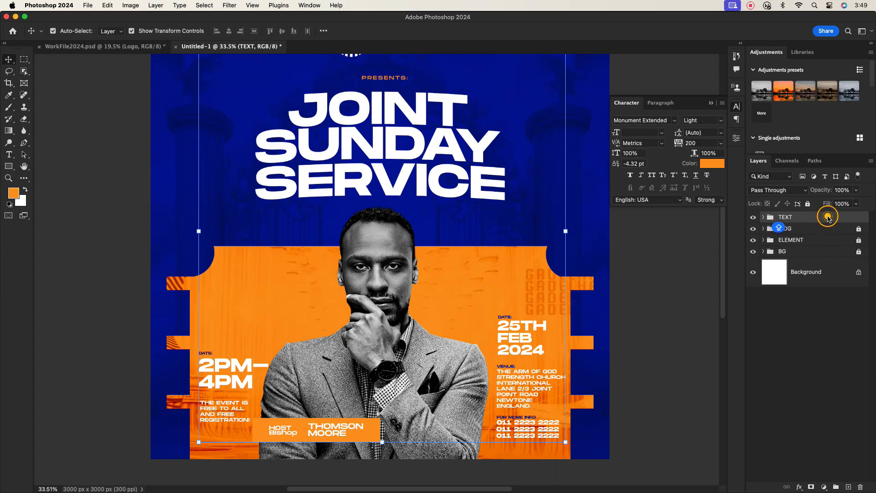
{"action": "left_click", "coordinate": [807, 329]}
Step: Collapse the Character settings panel
{"action": "scroll", "coordinate": [495, 301], "scroll_direction": "down", "scroll_amount": 2}
{"action": "scroll", "coordinate": [449, 158], "scroll_direction": "down", "scroll_amount": 3}
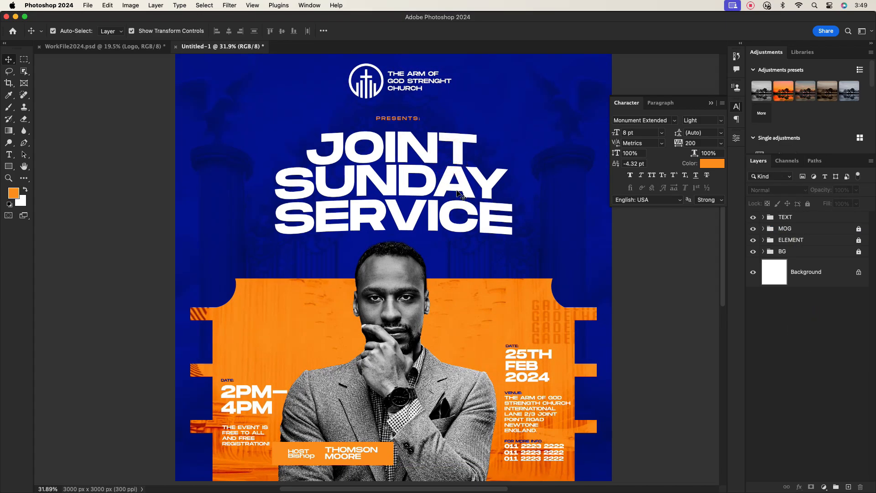
{"action": "left_click", "coordinate": [710, 103]}
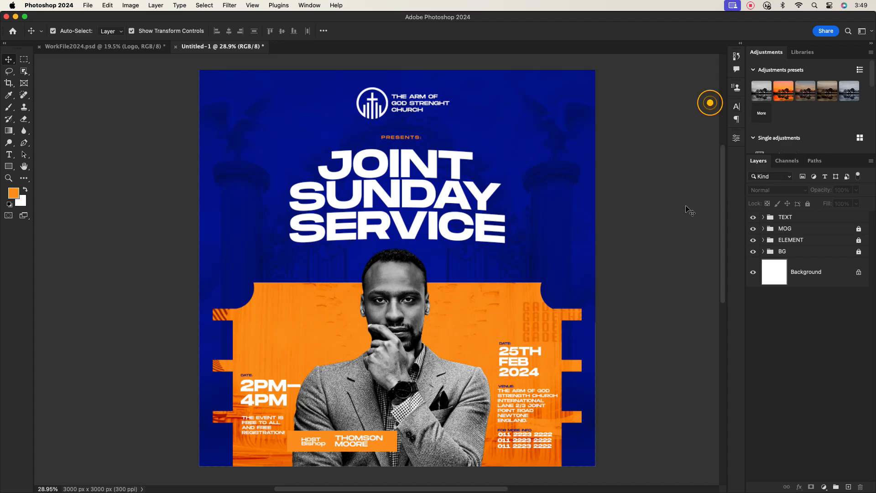